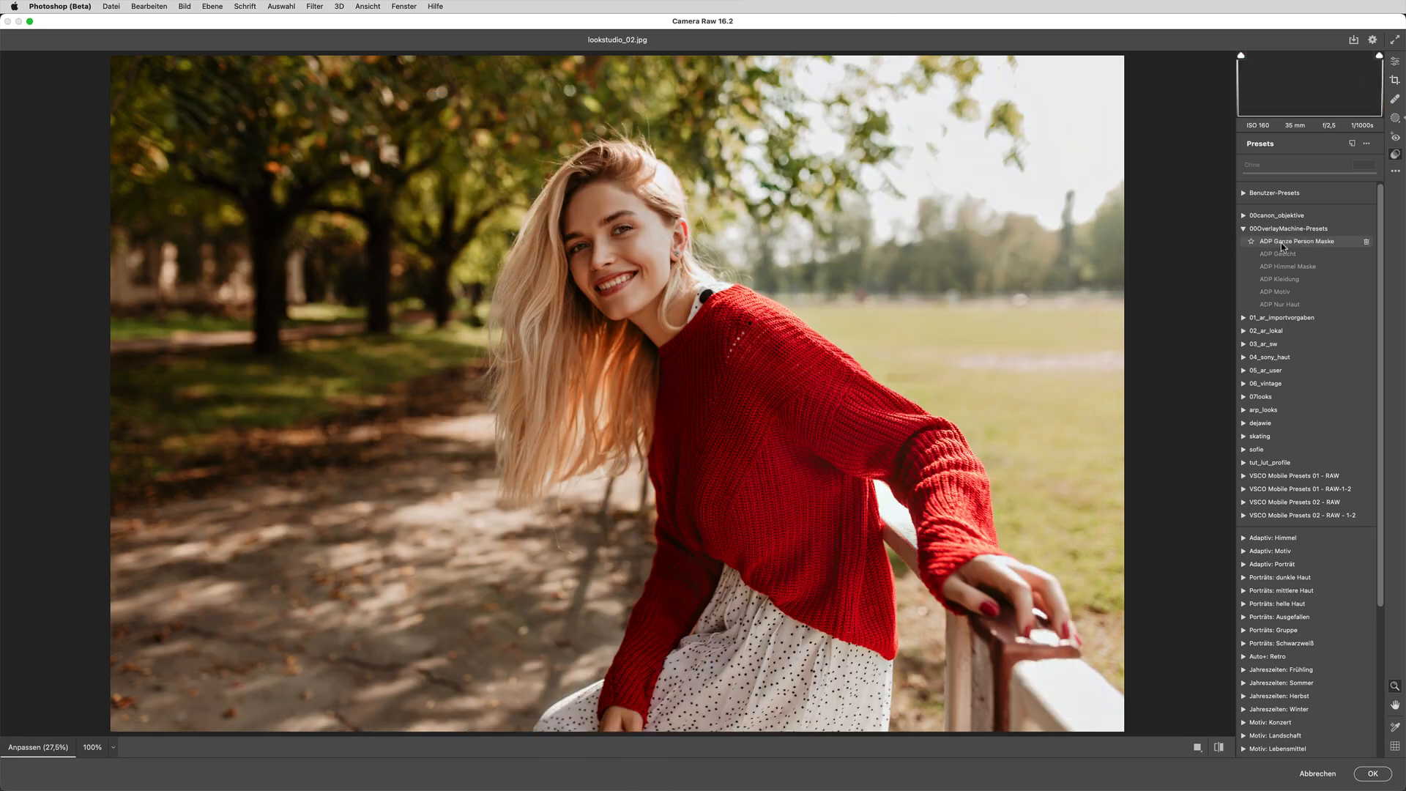
# Apply the ADP Ganze Person Maske preset to the portrait and confirm the Camera Raw filter
pyautogui.moveTo(1281, 244)
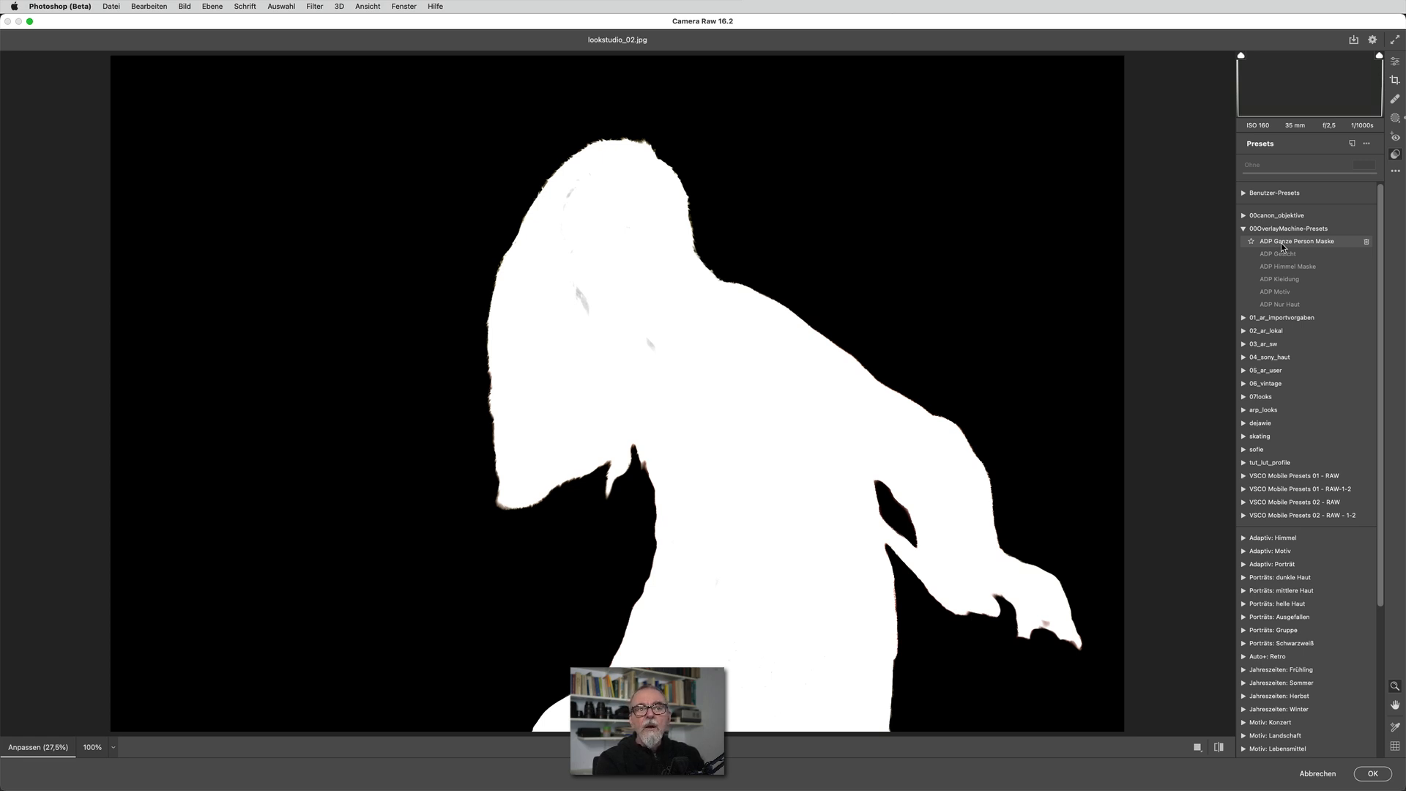
pyautogui.click(1281, 244)
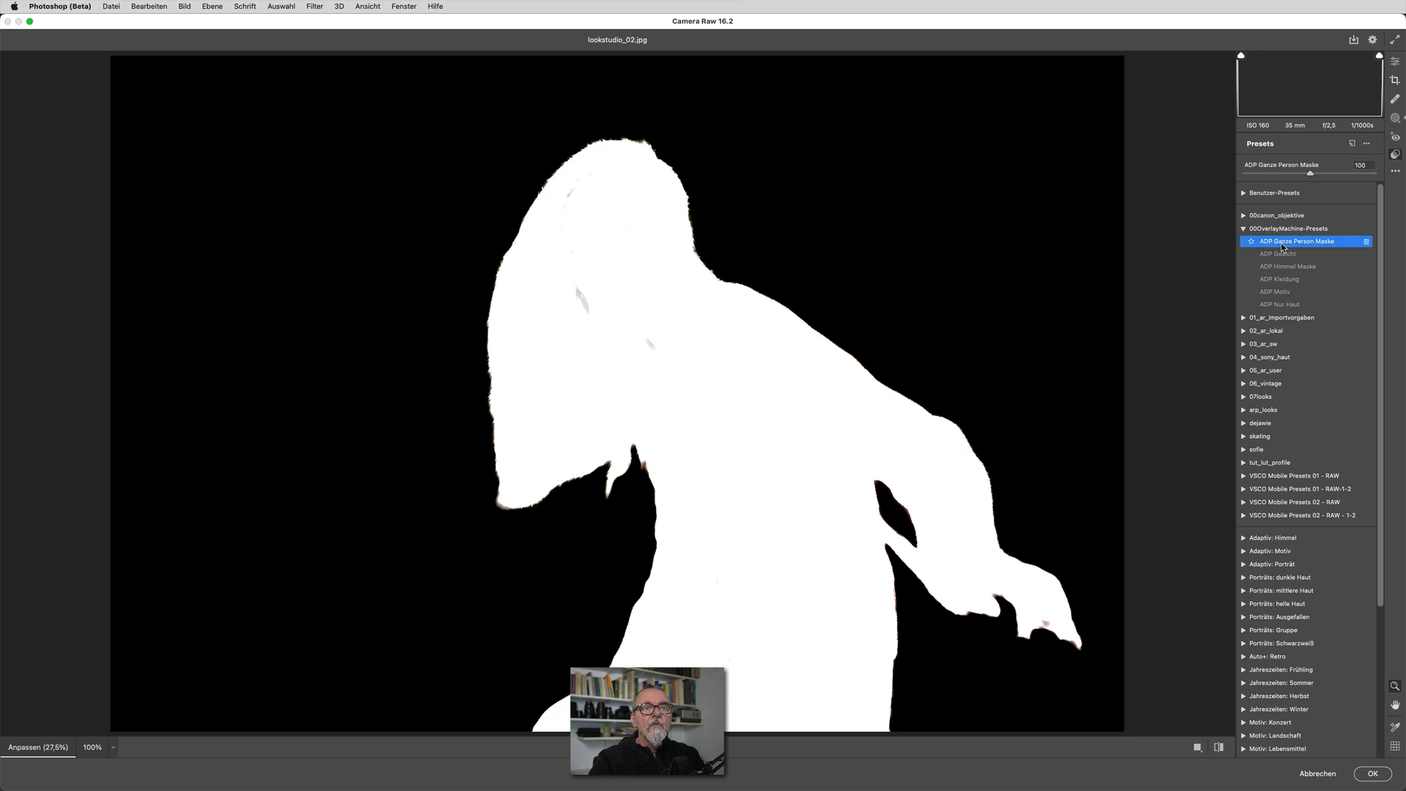
pyautogui.click(1377, 774)
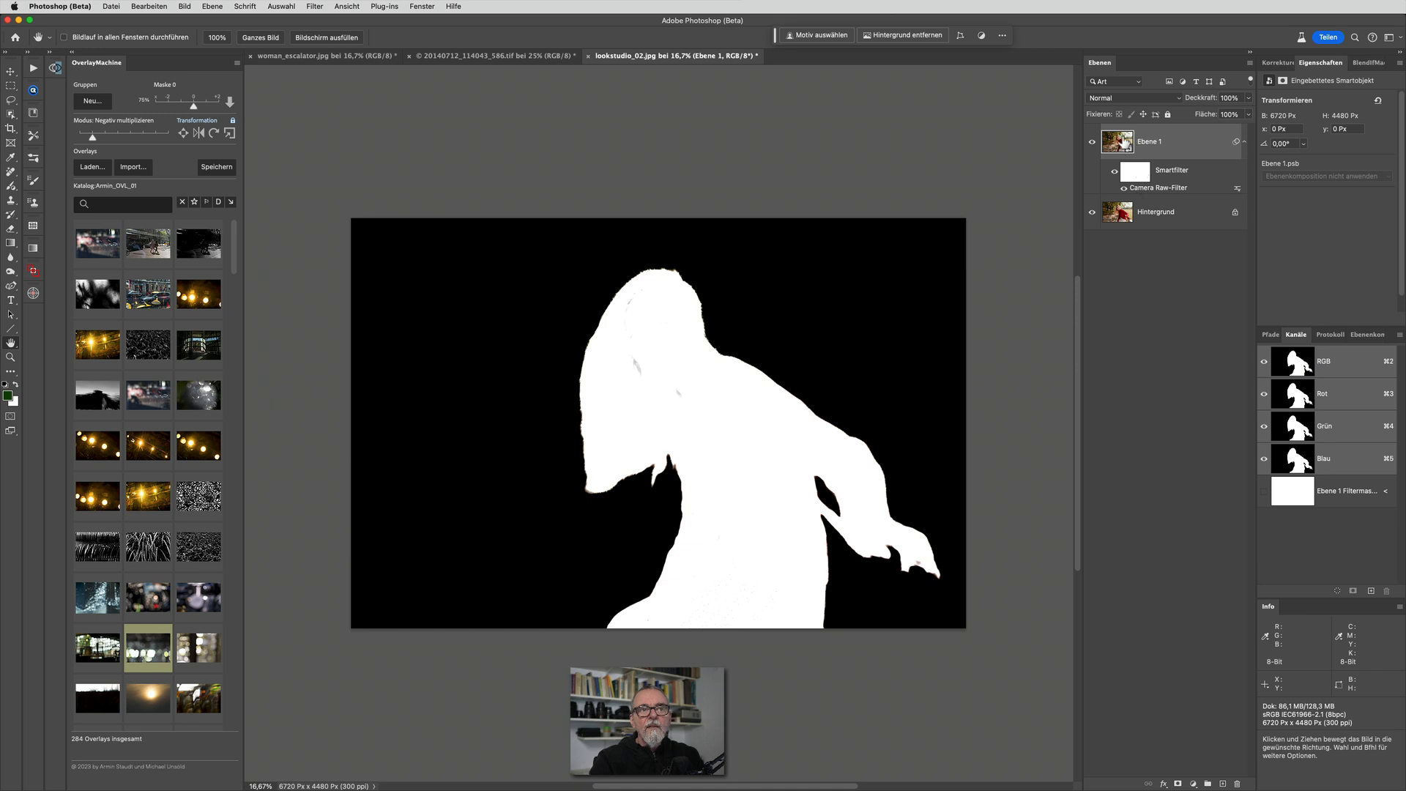
# Toggle Ebene 1 off and on to compare the mask with the photo, and delete that layer
pyautogui.click(1092, 142)
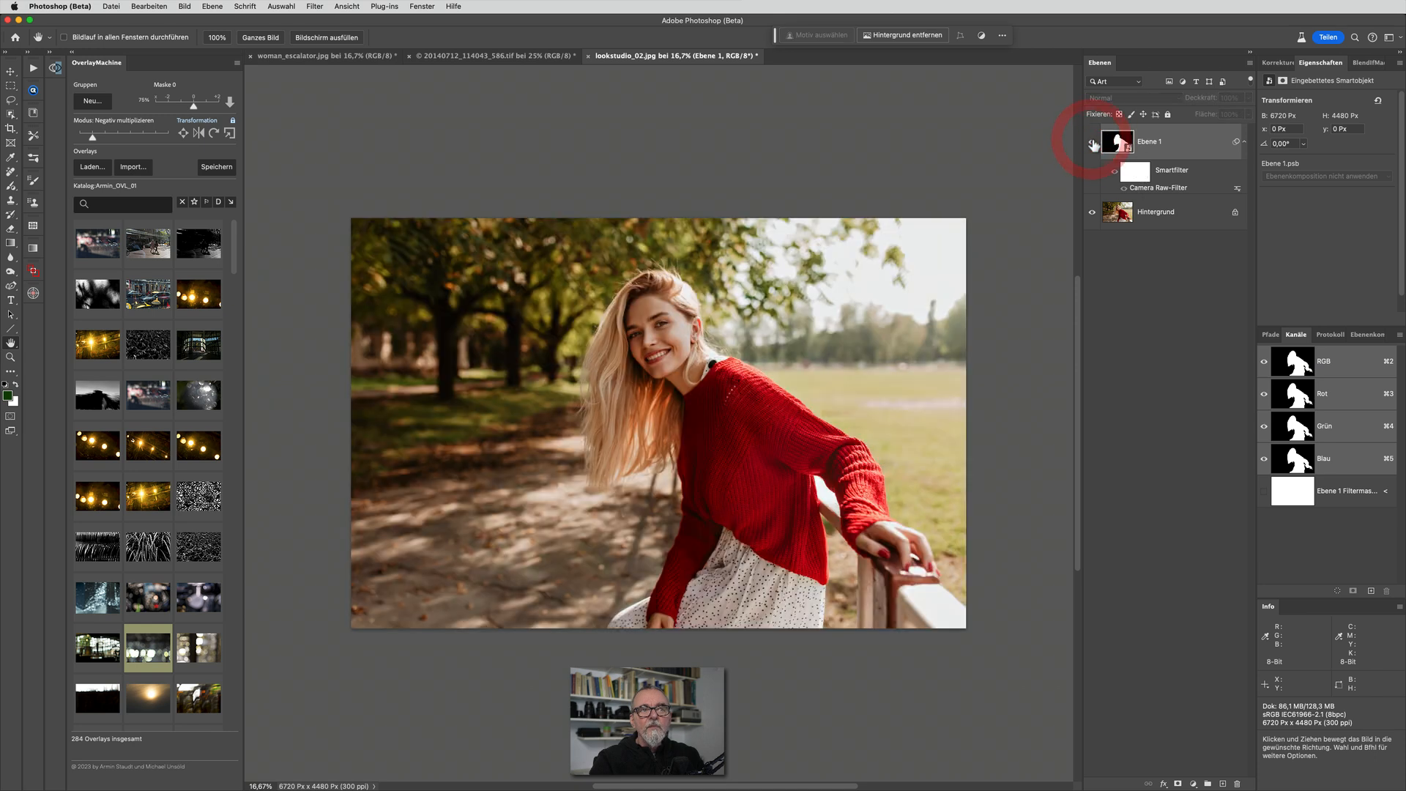
pyautogui.click(1092, 142)
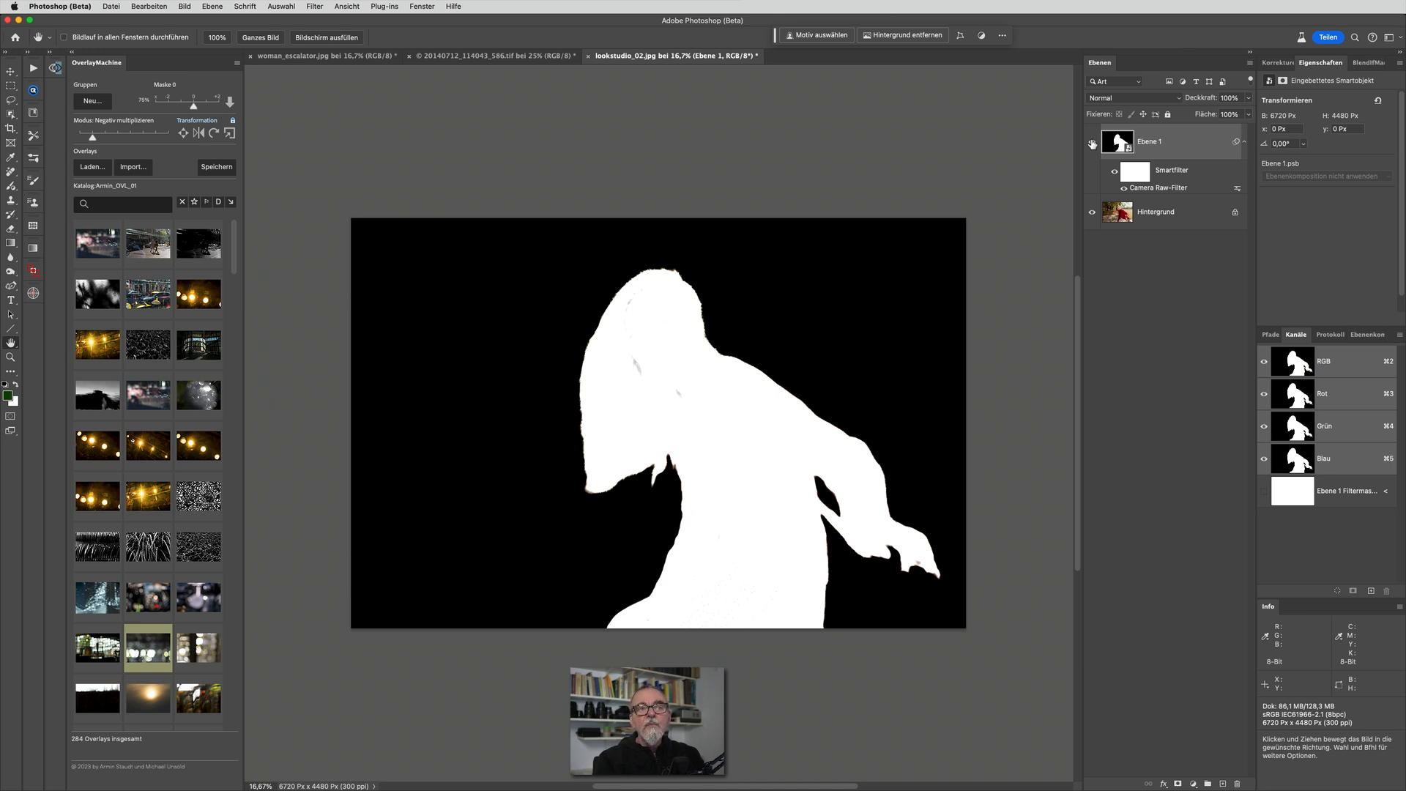
pyautogui.moveTo(1210, 147); pyautogui.dragTo(1240, 785)
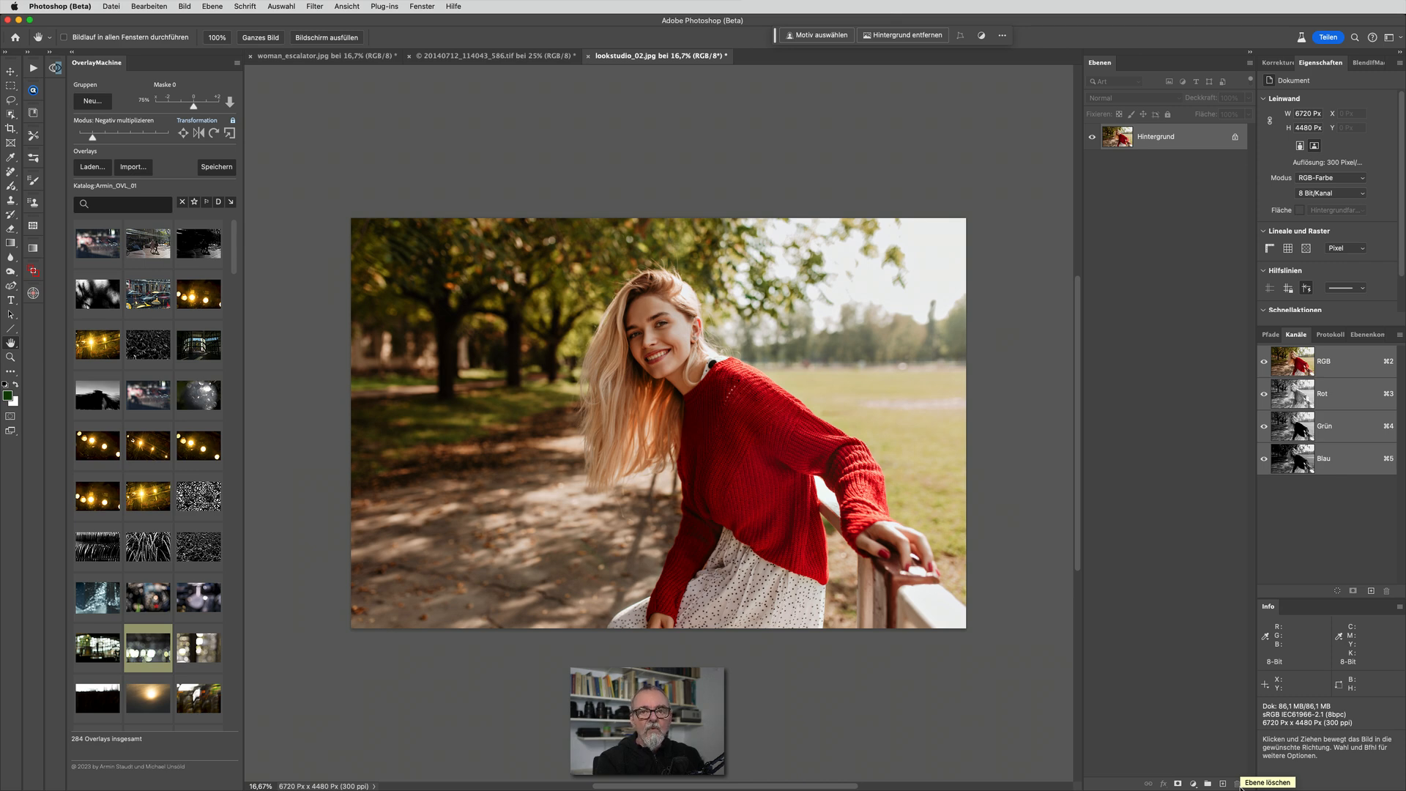
pyautogui.click(538, 59)
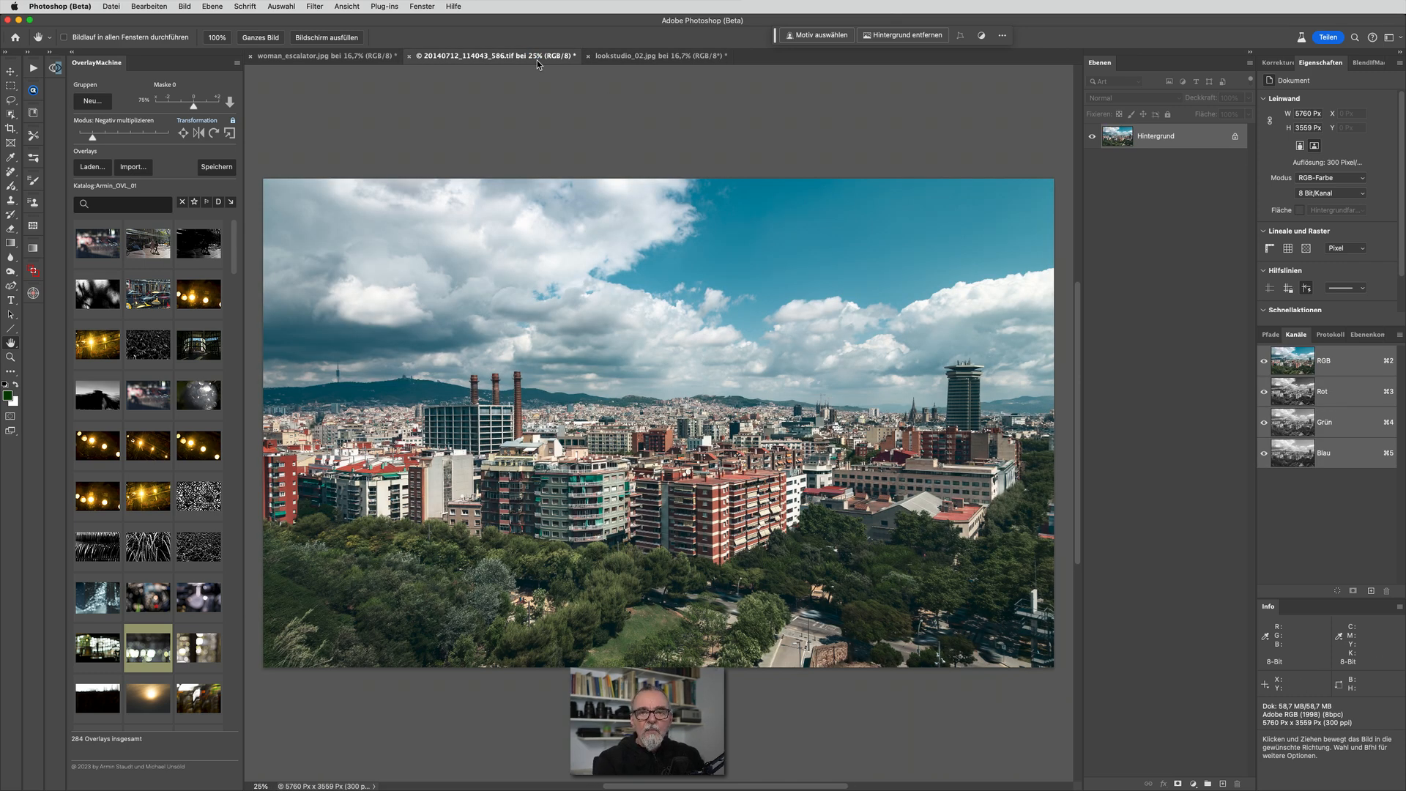
pyautogui.click(636, 64)
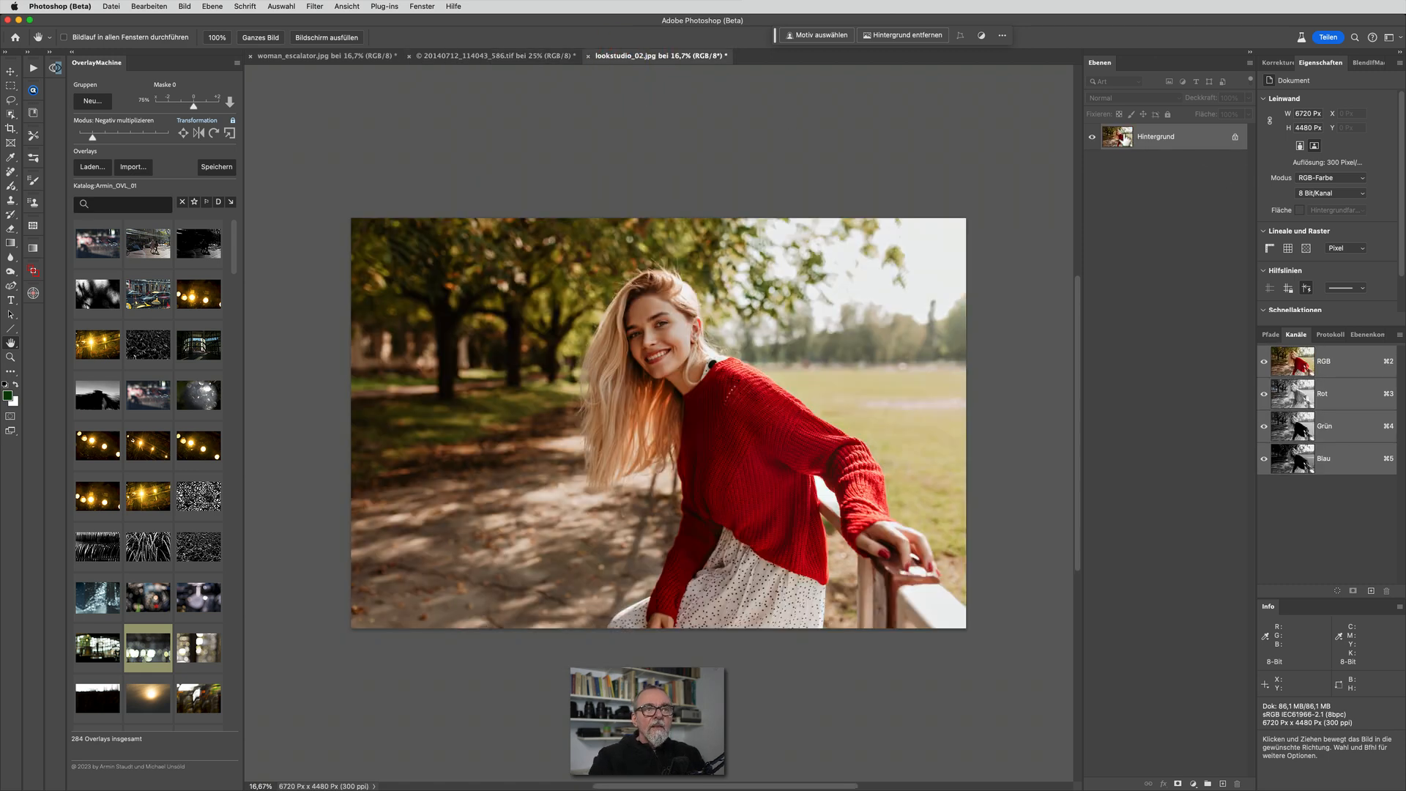
# Duplicate the Hintergrund layer of lookstudio_02.jpg and convert the copy to a smart object
pyautogui.moveTo(1126, 139); pyautogui.dragTo(1224, 783)
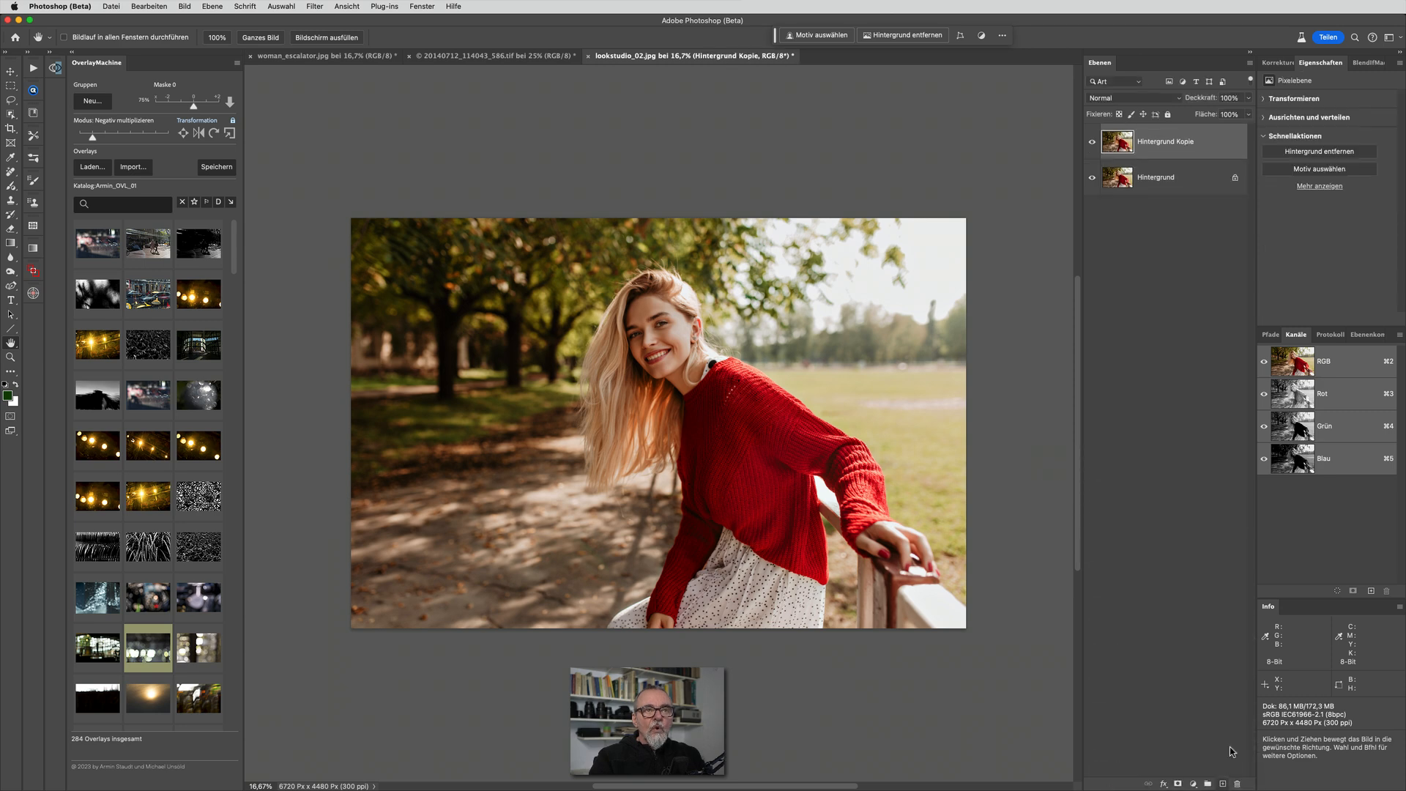
pyautogui.rightClick(1222, 148)
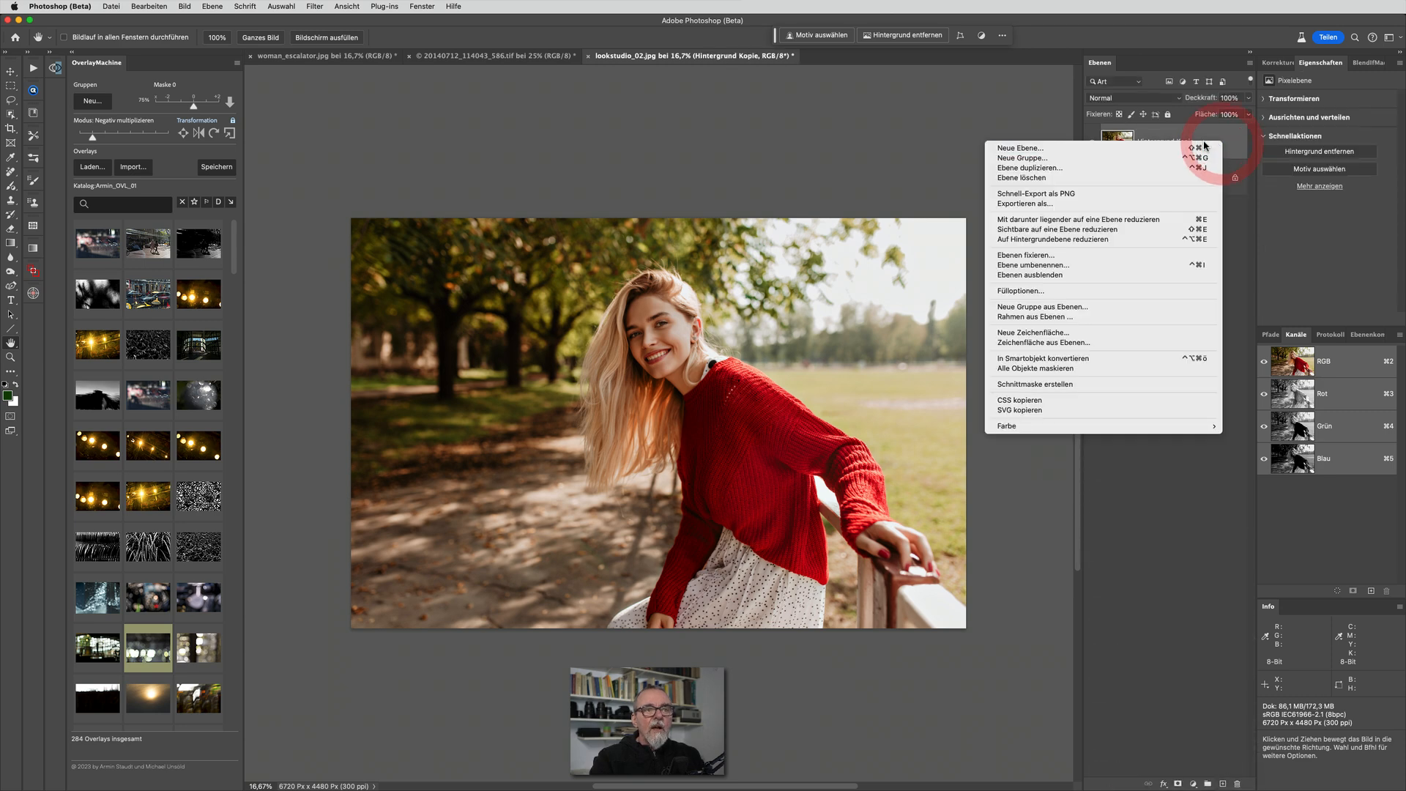
pyautogui.click(1099, 359)
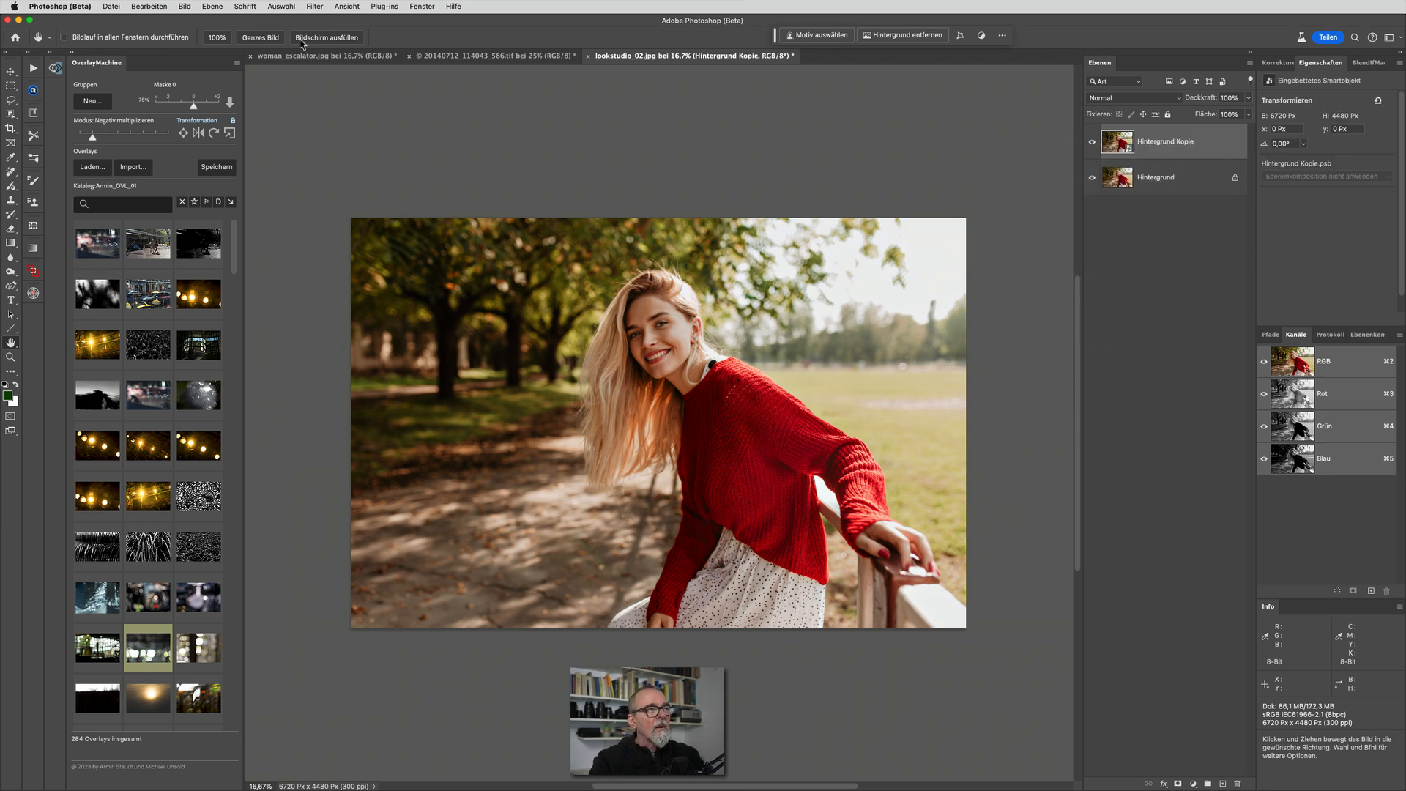
# Open the Camera Raw filter on the smart object and create a mask of Person 1 covering Gesamte Person
pyautogui.click(317, 6)
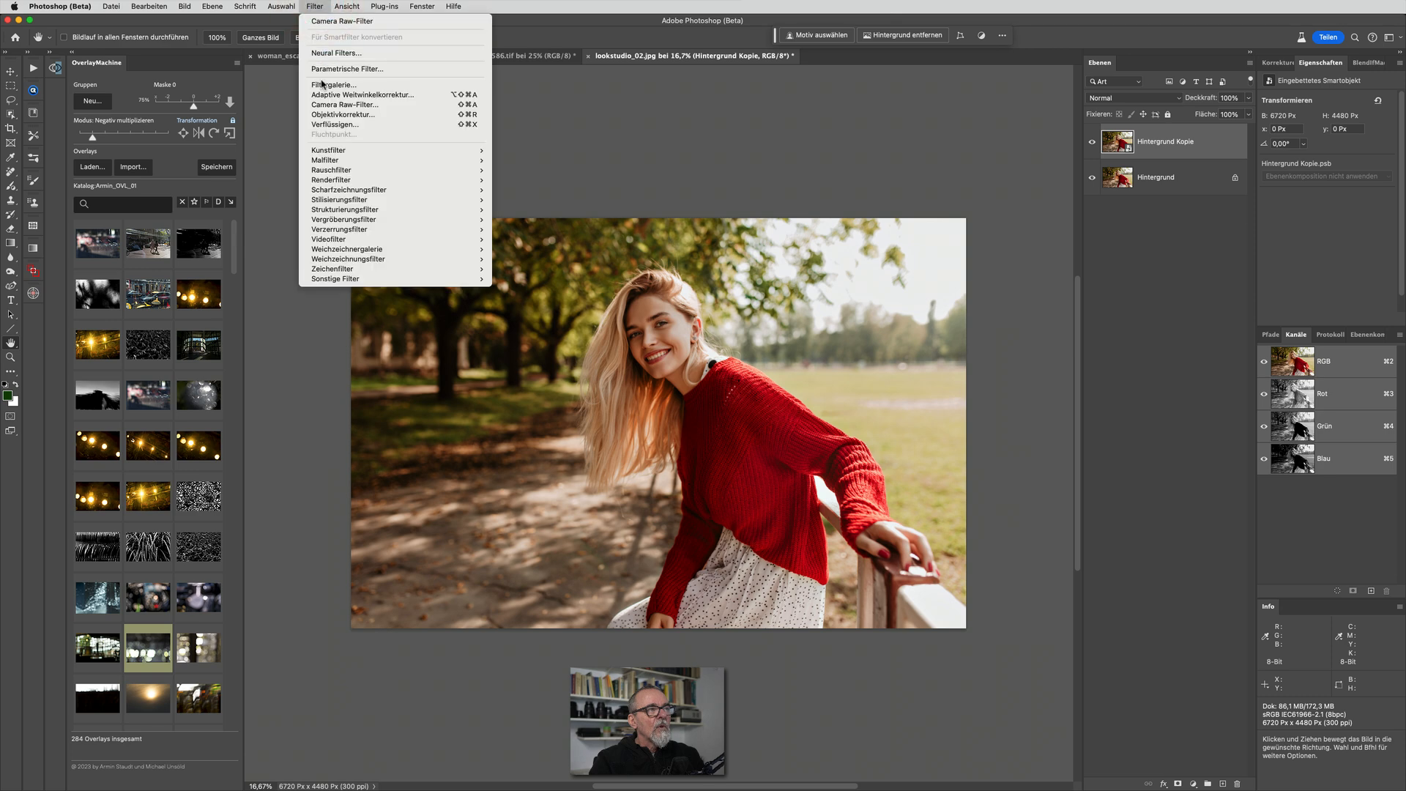
pyautogui.click(320, 105)
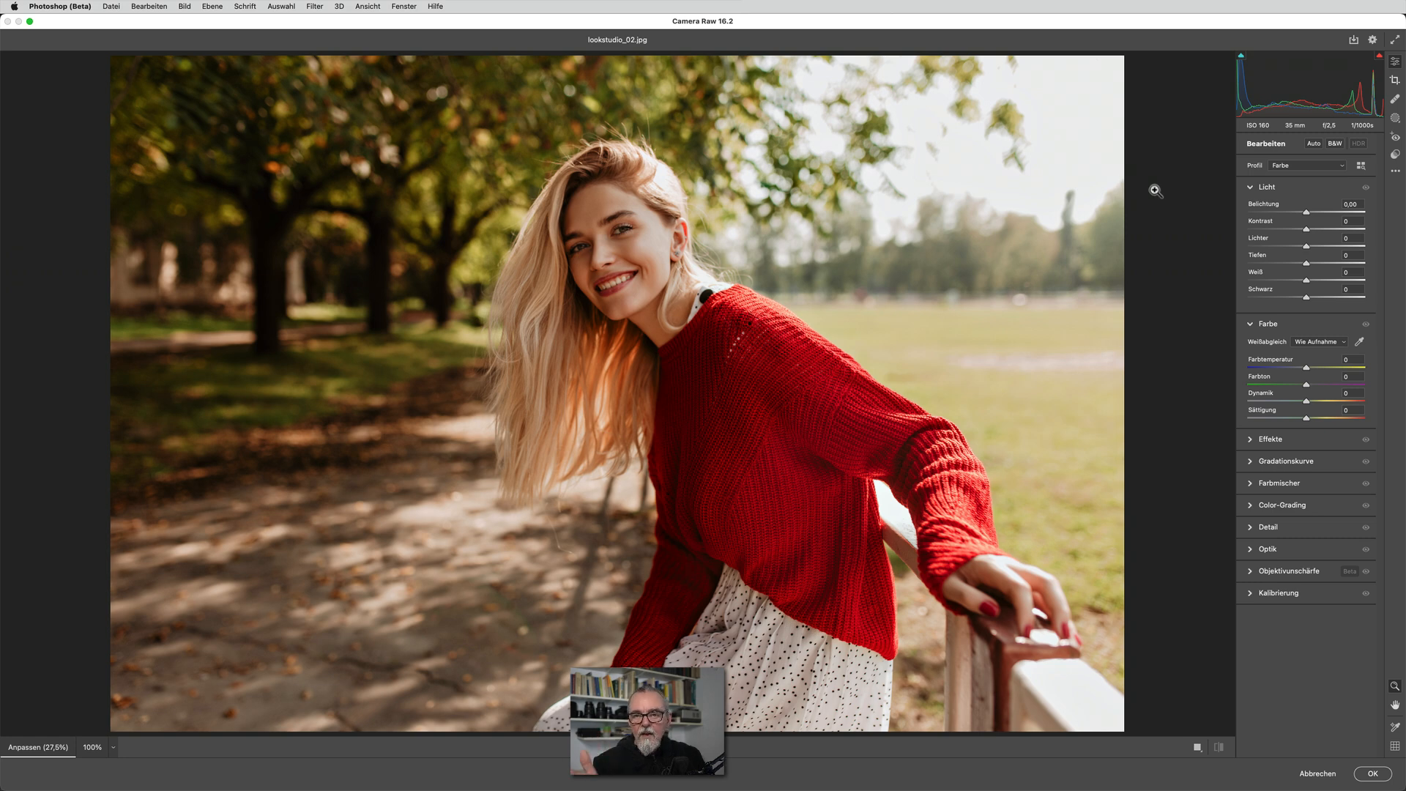
pyautogui.click(1395, 118)
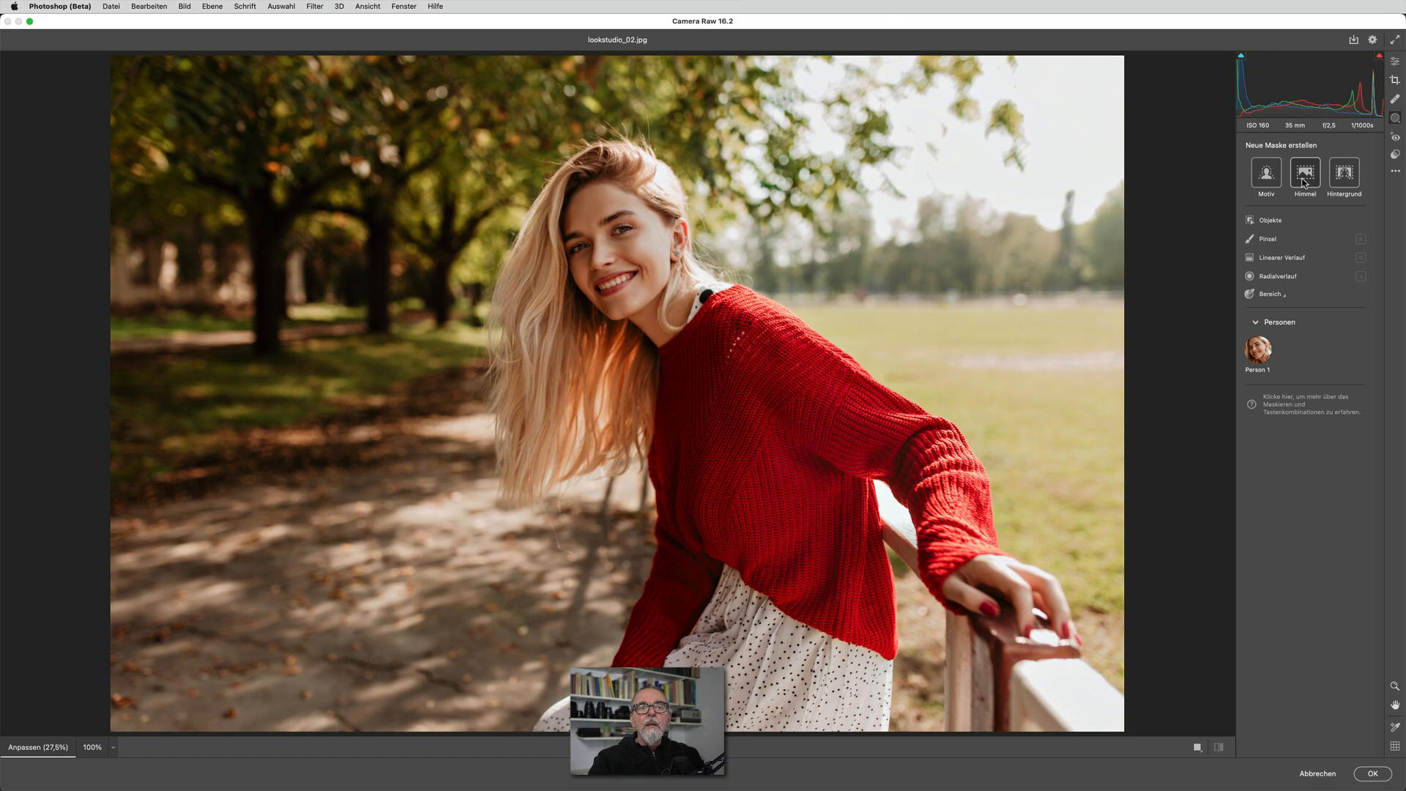
pyautogui.click(1259, 350)
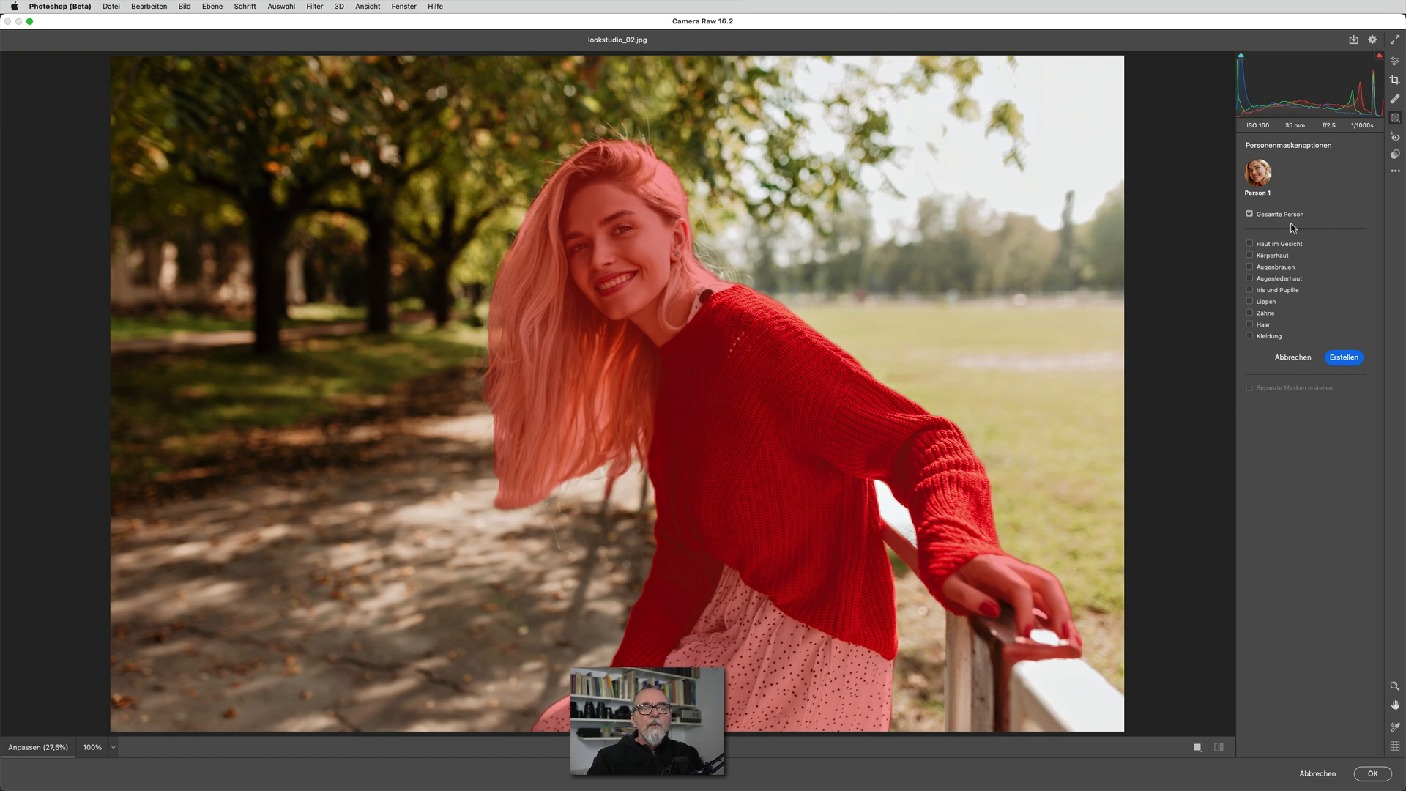
pyautogui.click(1345, 358)
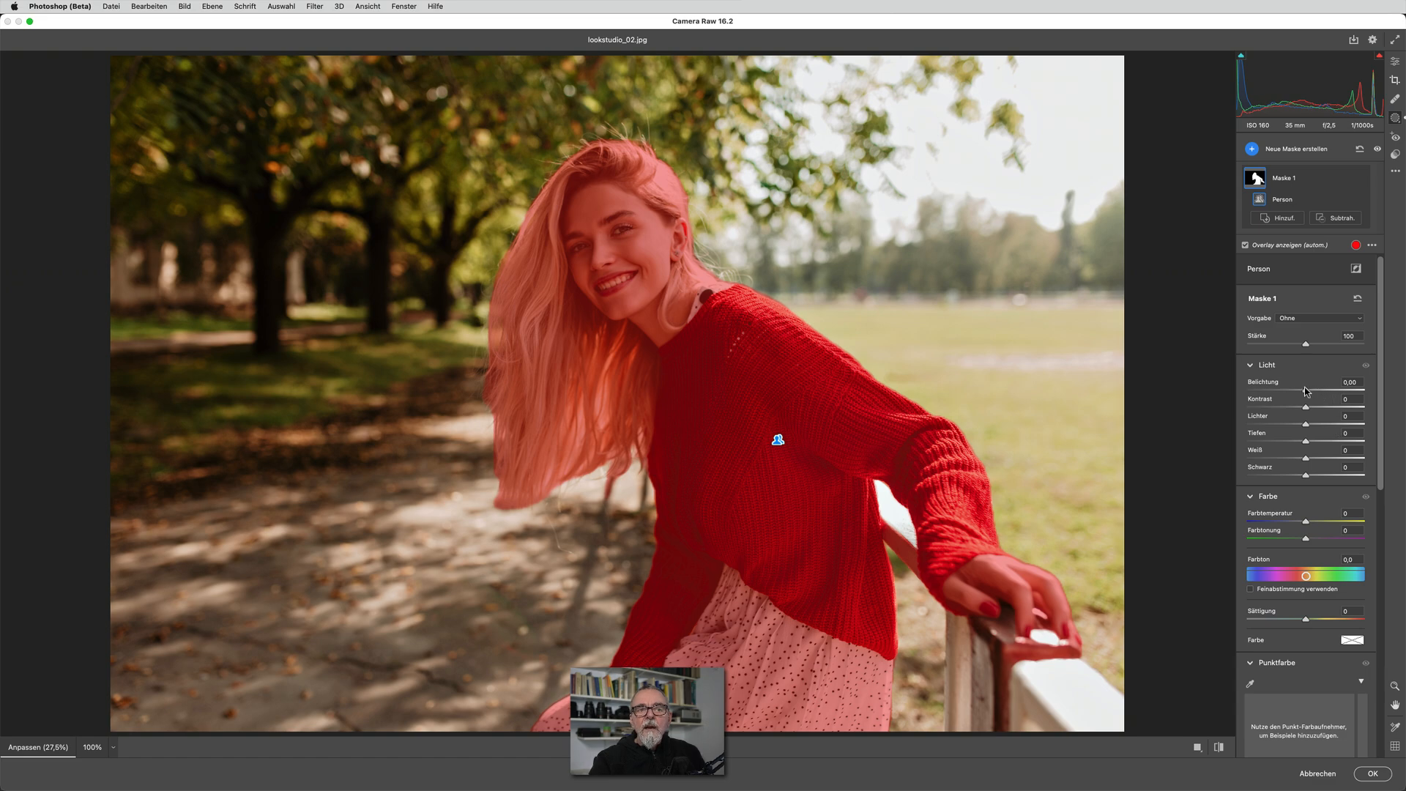
# Set the mask's Belichtung to +4,00, Kontrast, Lichter, Tiefen, Weiß and Schwarz to +100, and Sättigung to -100
pyautogui.moveTo(1308, 390); pyautogui.dragTo(1392, 426)
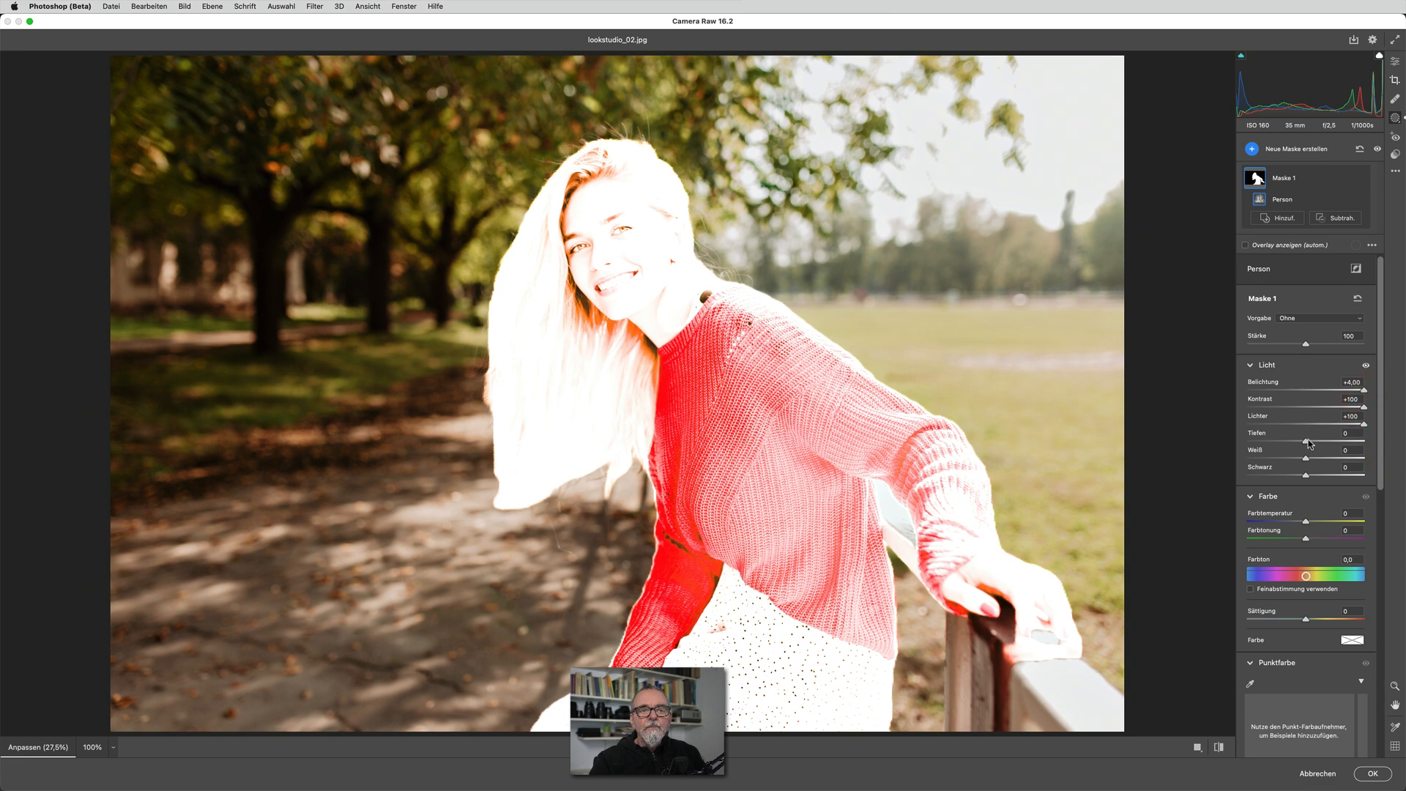
pyautogui.moveTo(1307, 441); pyautogui.dragTo(1387, 442)
pyautogui.moveTo(1306, 458)
pyautogui.mouseDown()
pyautogui.moveTo(1385, 459)
pyautogui.moveTo(1318, 475)
pyautogui.moveTo(1401, 476)
pyautogui.mouseUp()
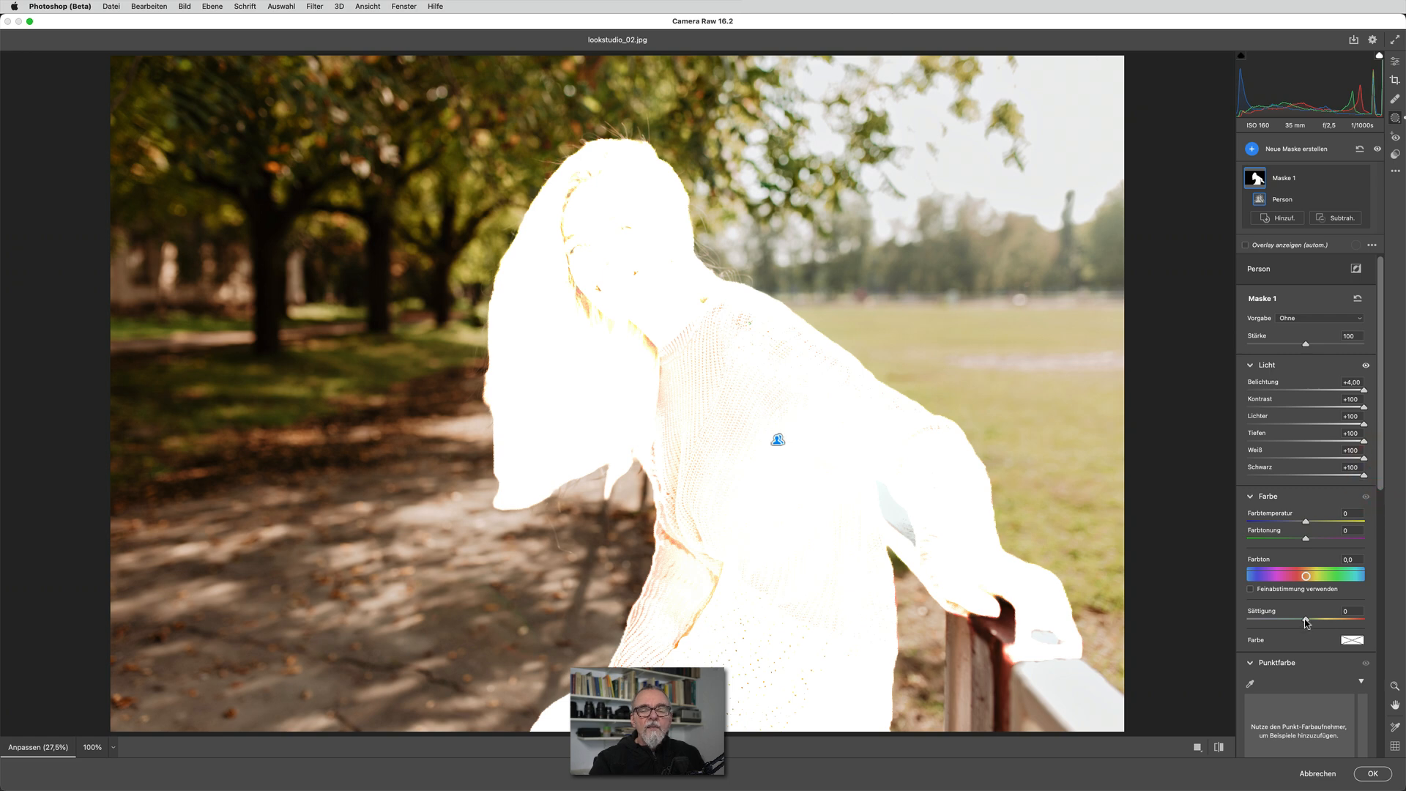
pyautogui.moveTo(1307, 621); pyautogui.dragTo(1218, 634)
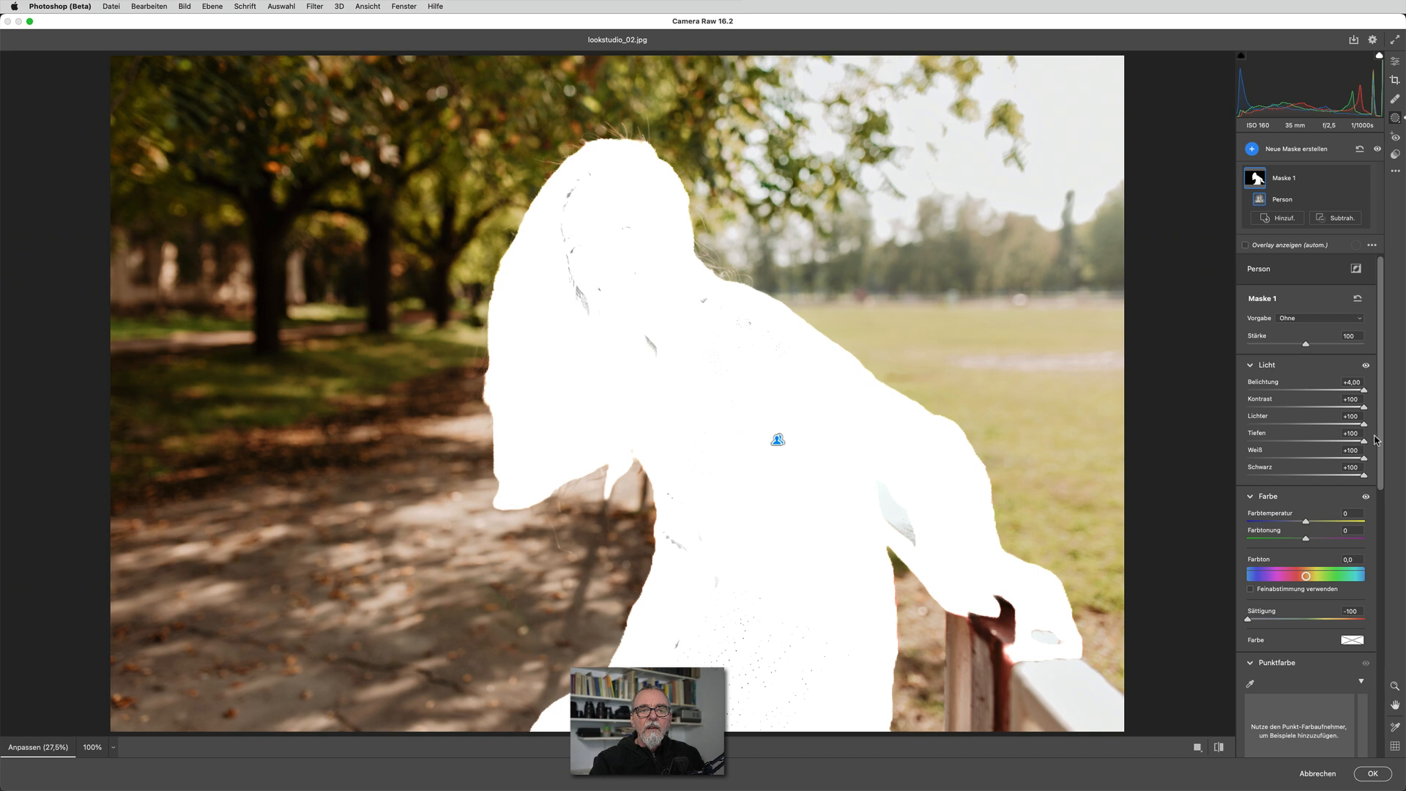
# Move the white point of the mask's Gradationskurve to Eingabe 128 and Ausgabe 255
pyautogui.moveTo(1382, 438); pyautogui.dragTo(1405, 651)
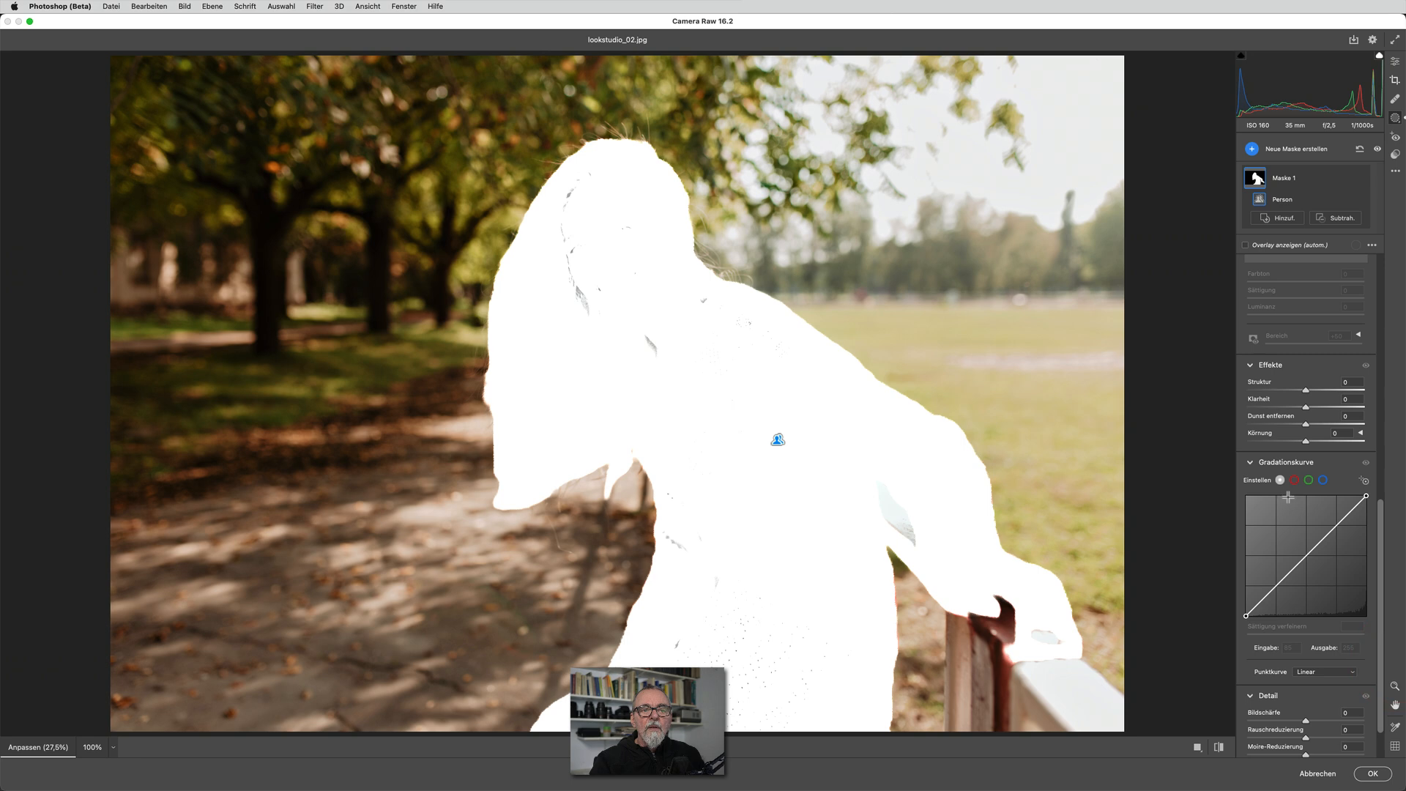
pyautogui.click(1367, 496)
pyautogui.moveTo(1367, 496); pyautogui.dragTo(1401, 499)
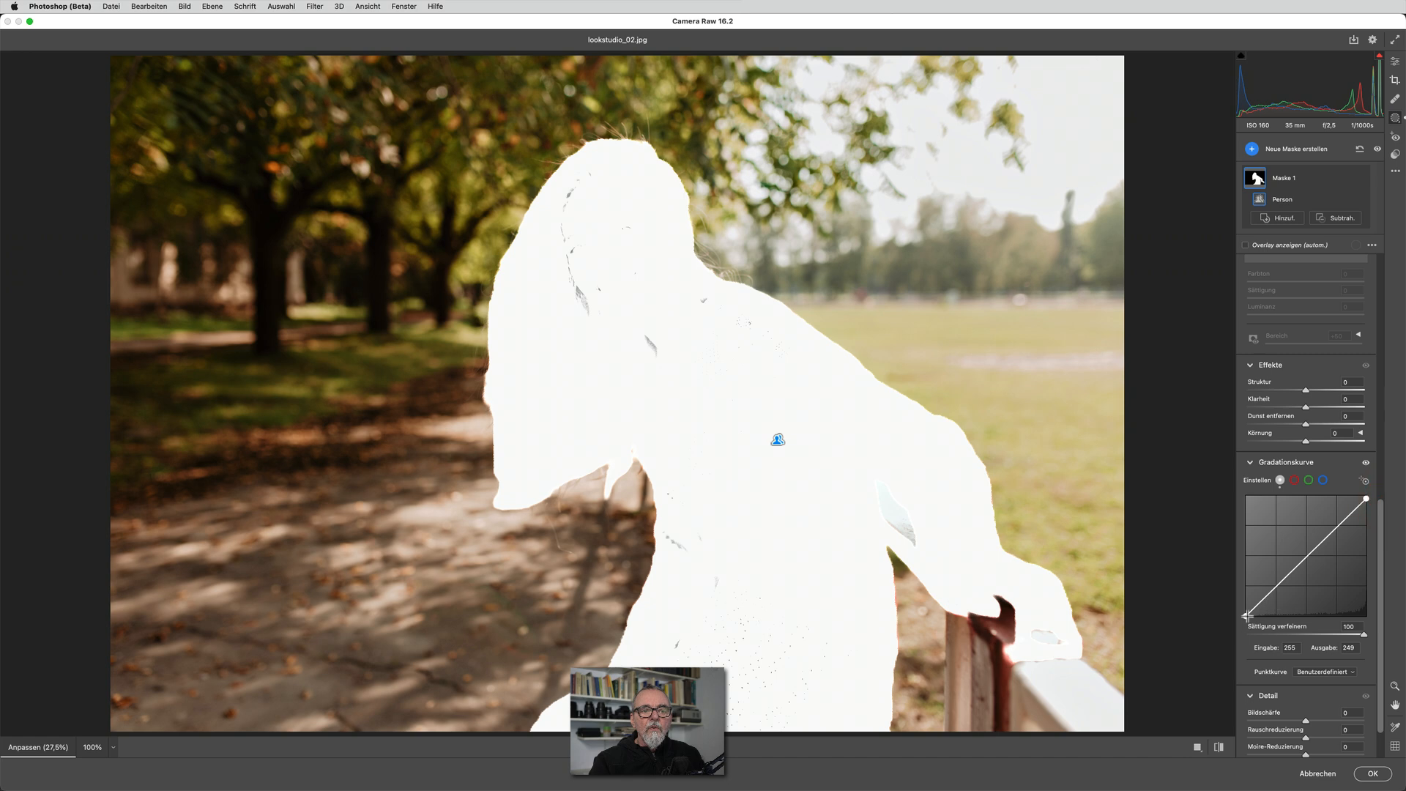
pyautogui.moveTo(1367, 499); pyautogui.dragTo(1306, 496)
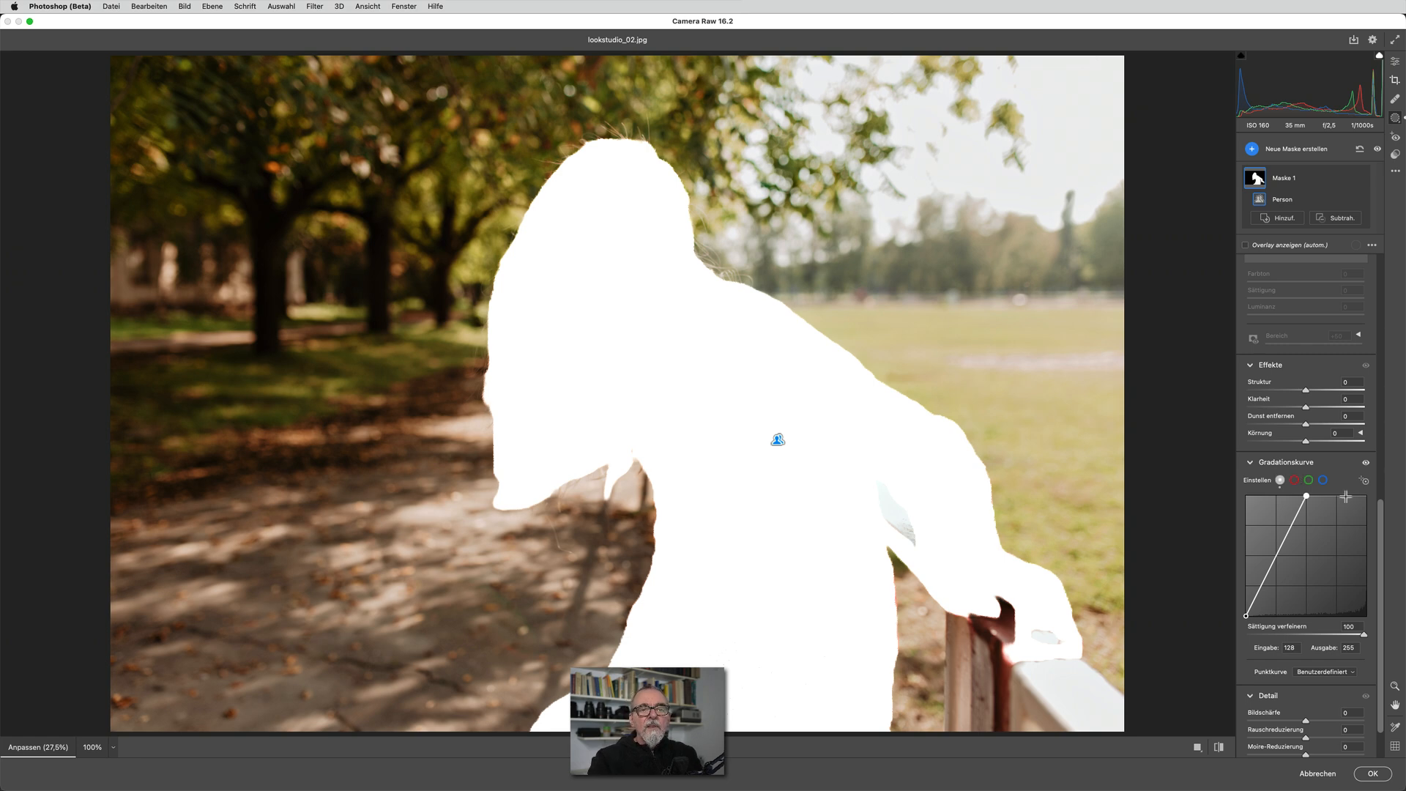
# Set the mask's Rauschreduzierung, Moire-Reduzierung and Rand entfernen to +100
pyautogui.moveTo(1383, 507); pyautogui.dragTo(1381, 547)
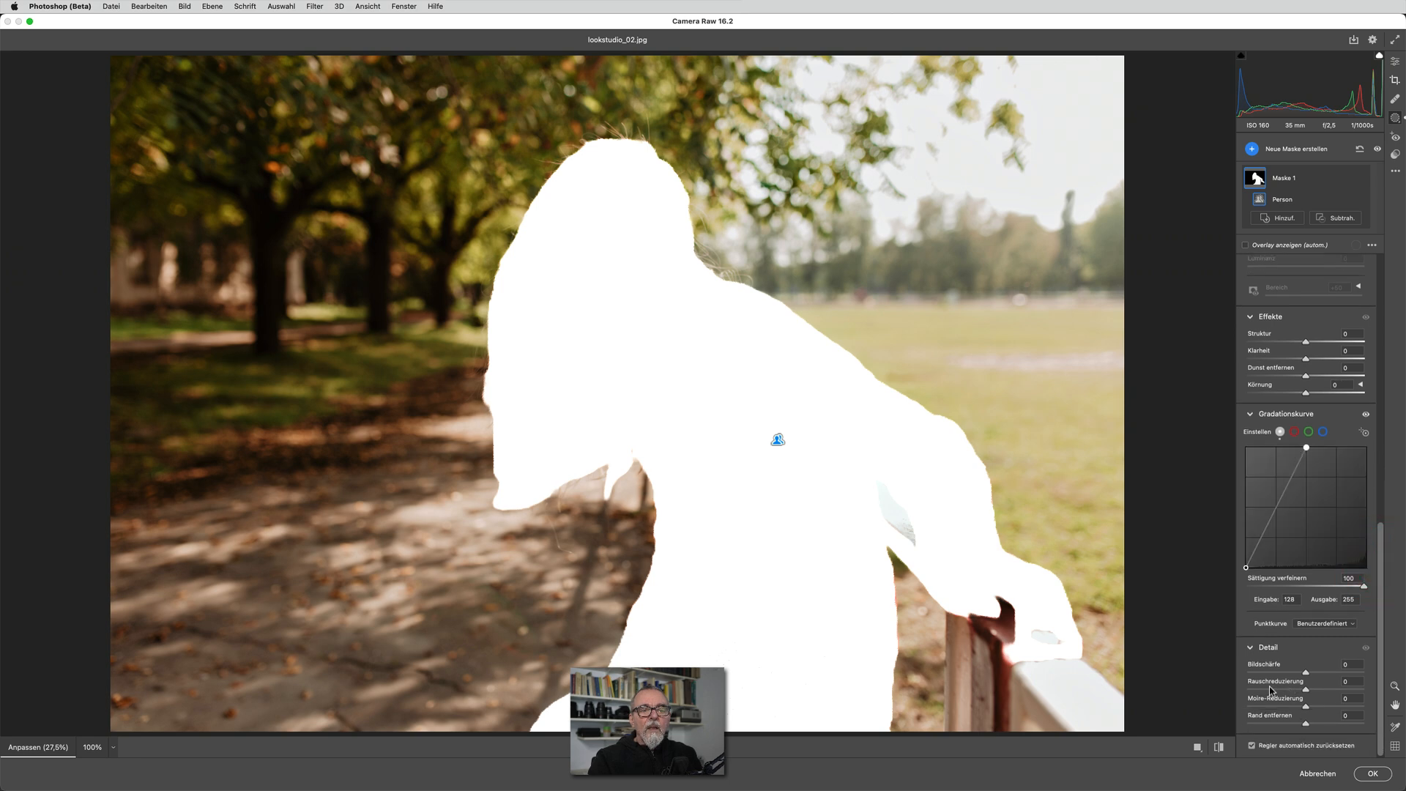
pyautogui.moveTo(1307, 689); pyautogui.dragTo(1395, 692)
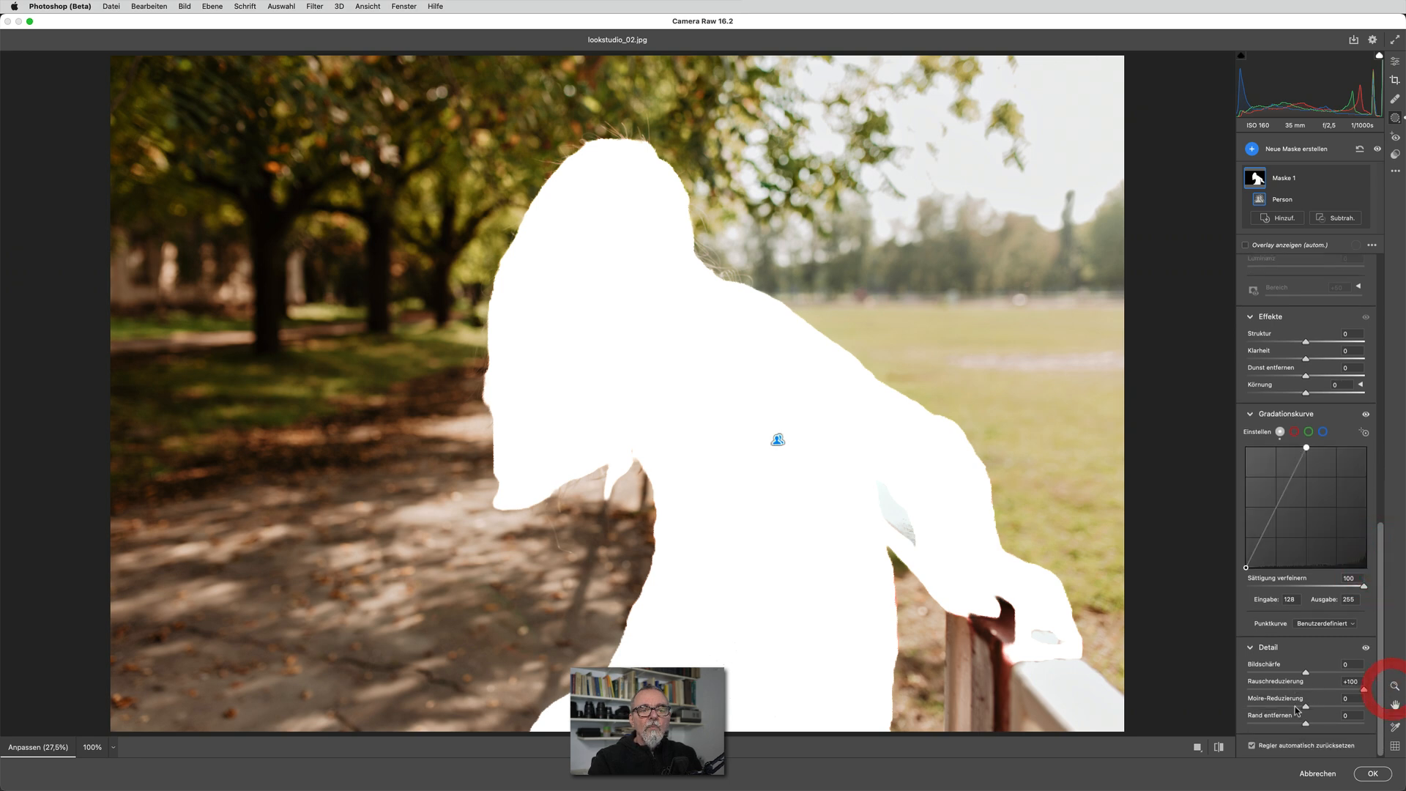
pyautogui.moveTo(1307, 708); pyautogui.dragTo(1395, 707)
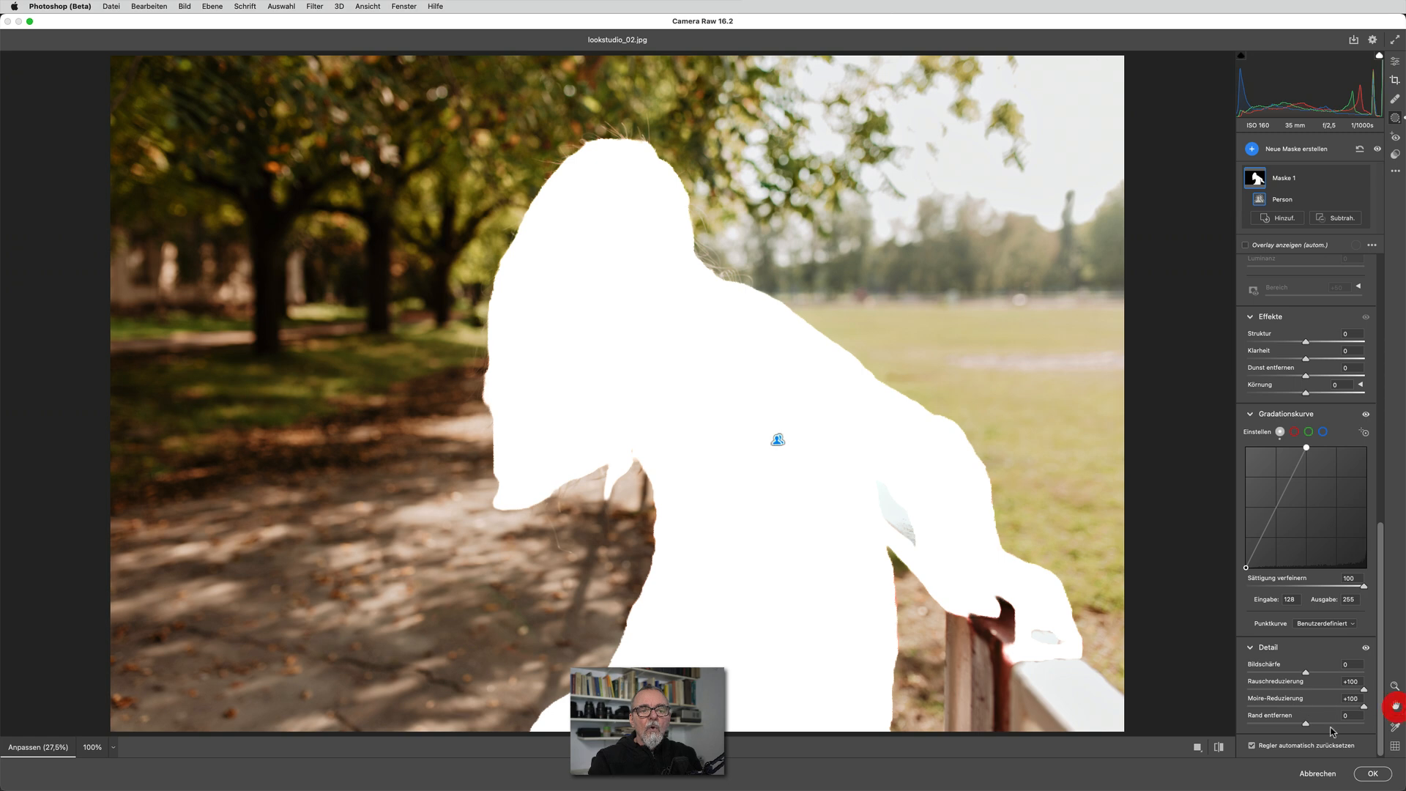
pyautogui.moveTo(1309, 727); pyautogui.dragTo(1399, 719)
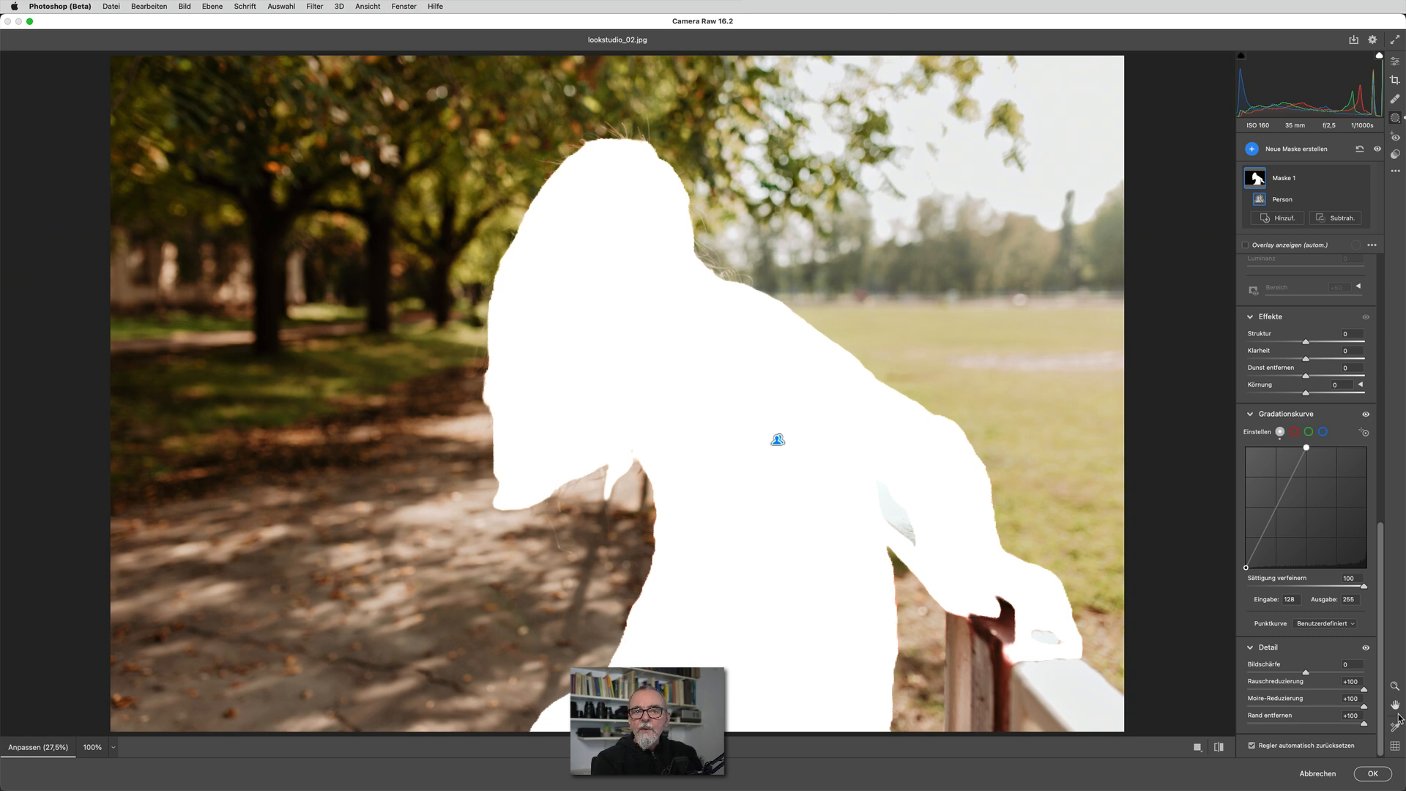
# Save the mask's settings as a new adjustment preset named "tut weiß"
pyautogui.scroll(1, 1329, 478)
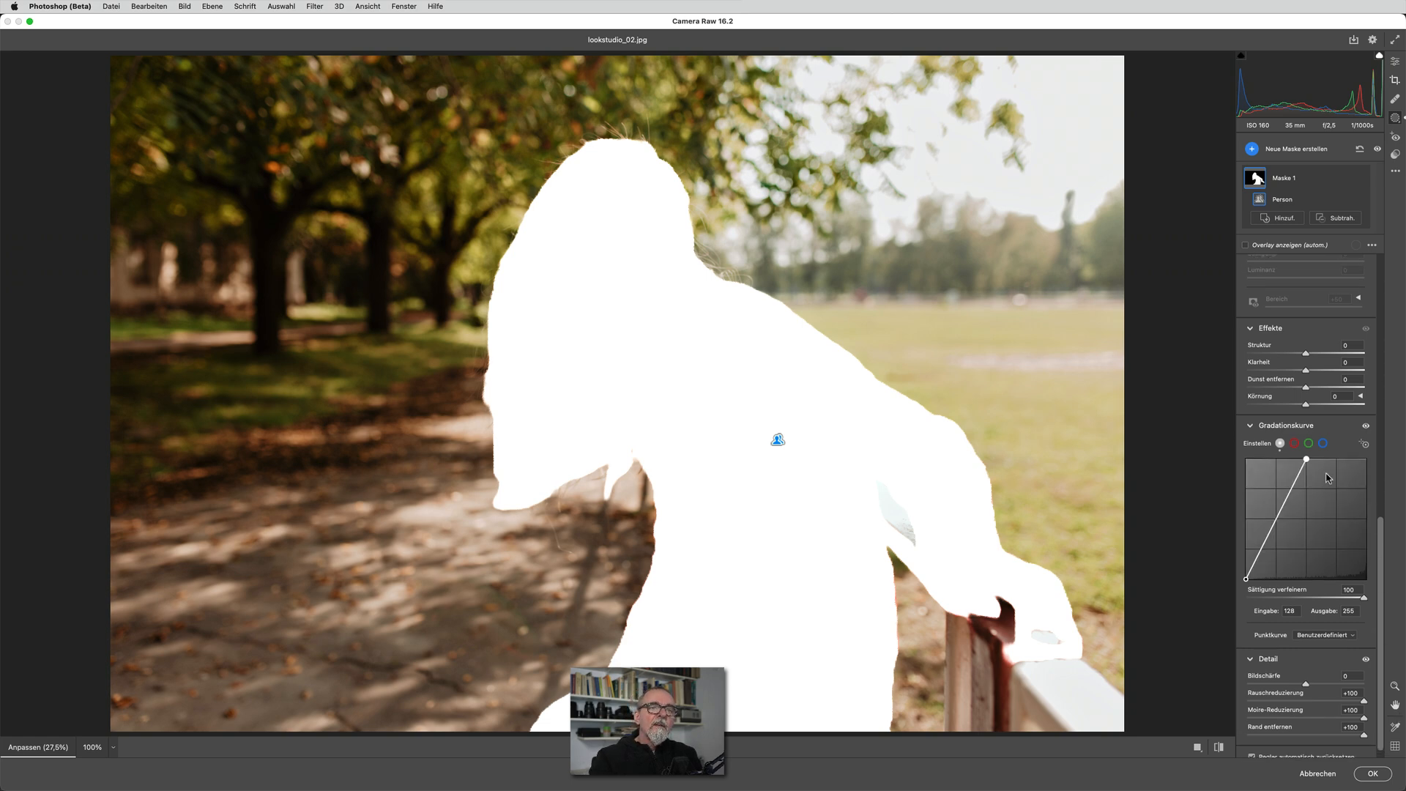
pyautogui.scroll(2, 1347, 478)
pyautogui.moveTo(1382, 502); pyautogui.dragTo(1392, 239)
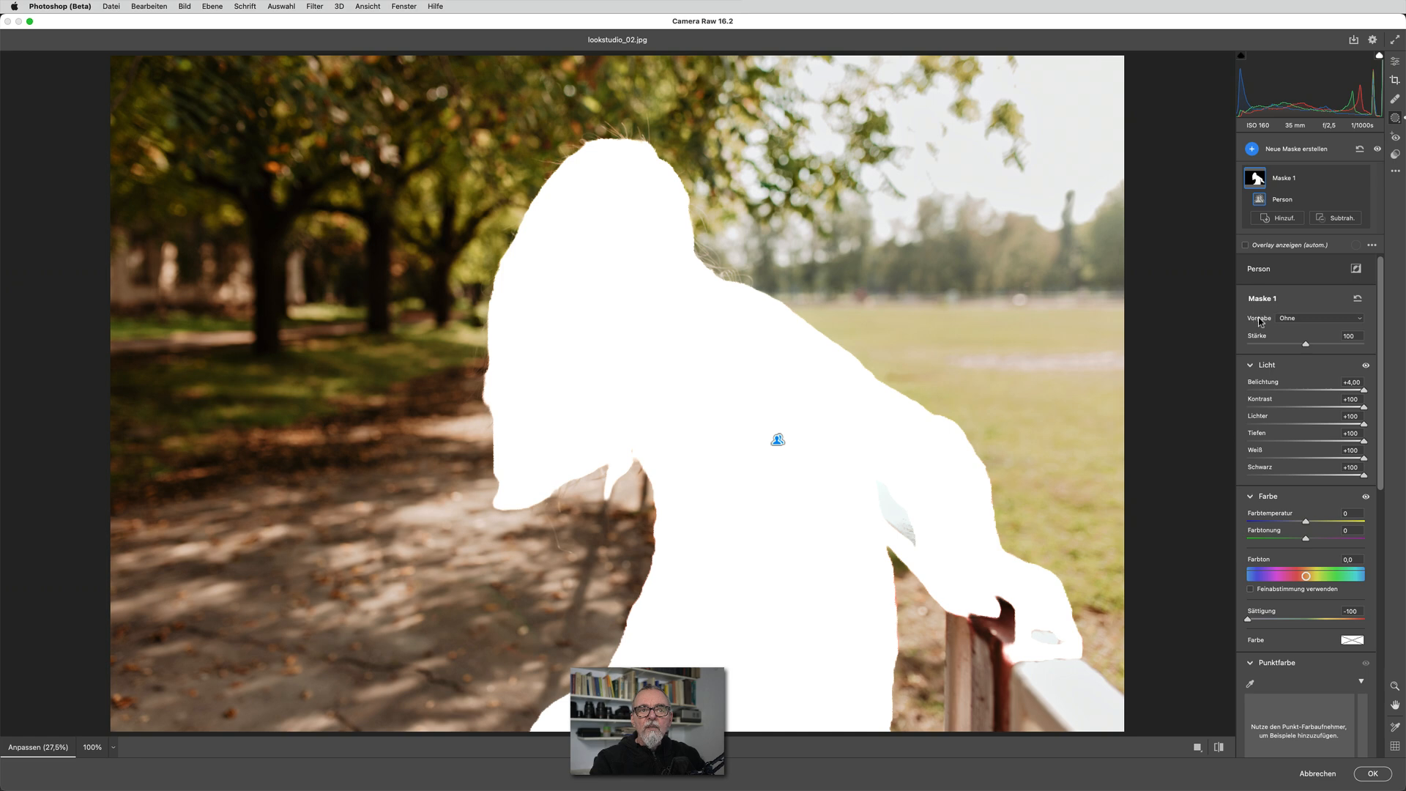
pyautogui.click(1303, 320)
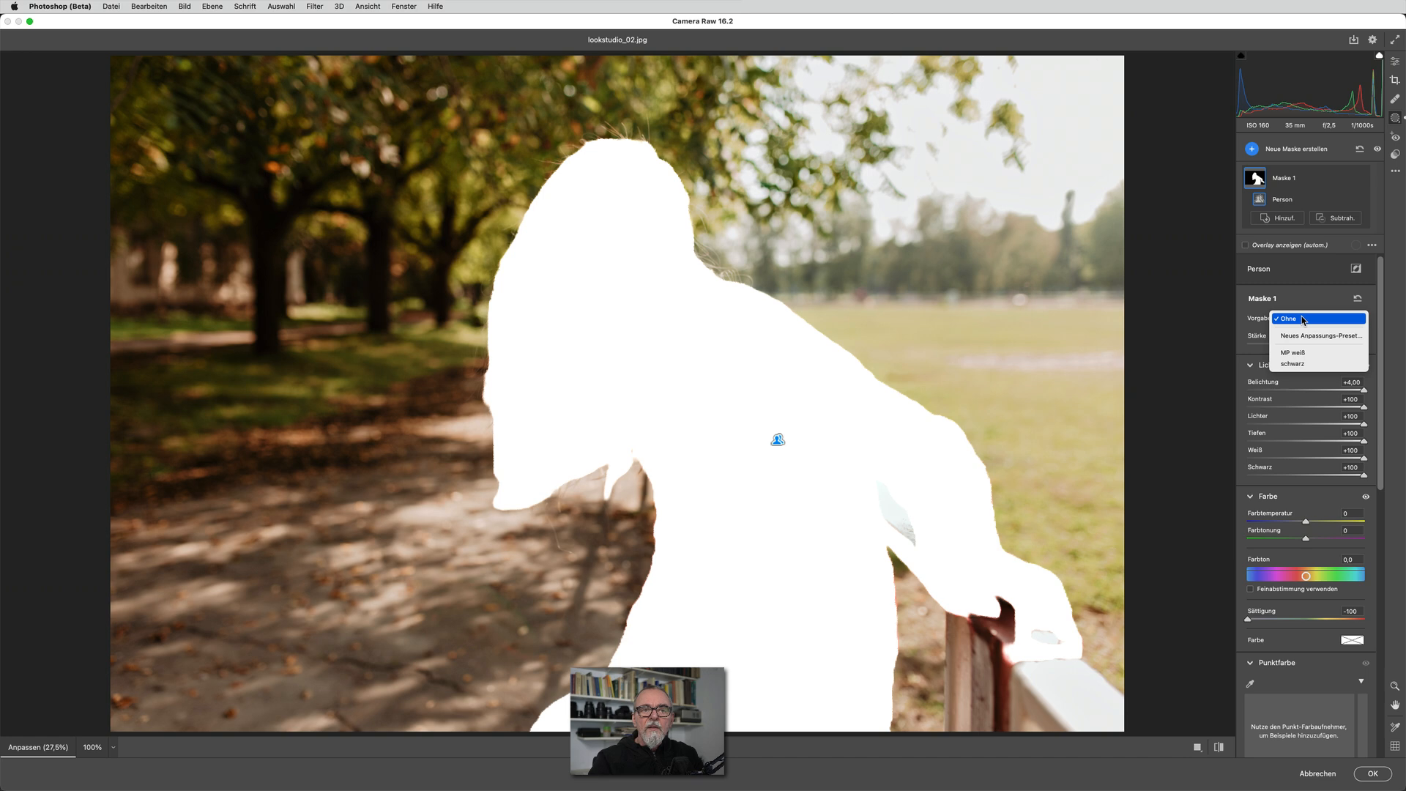
pyautogui.click(1301, 337)
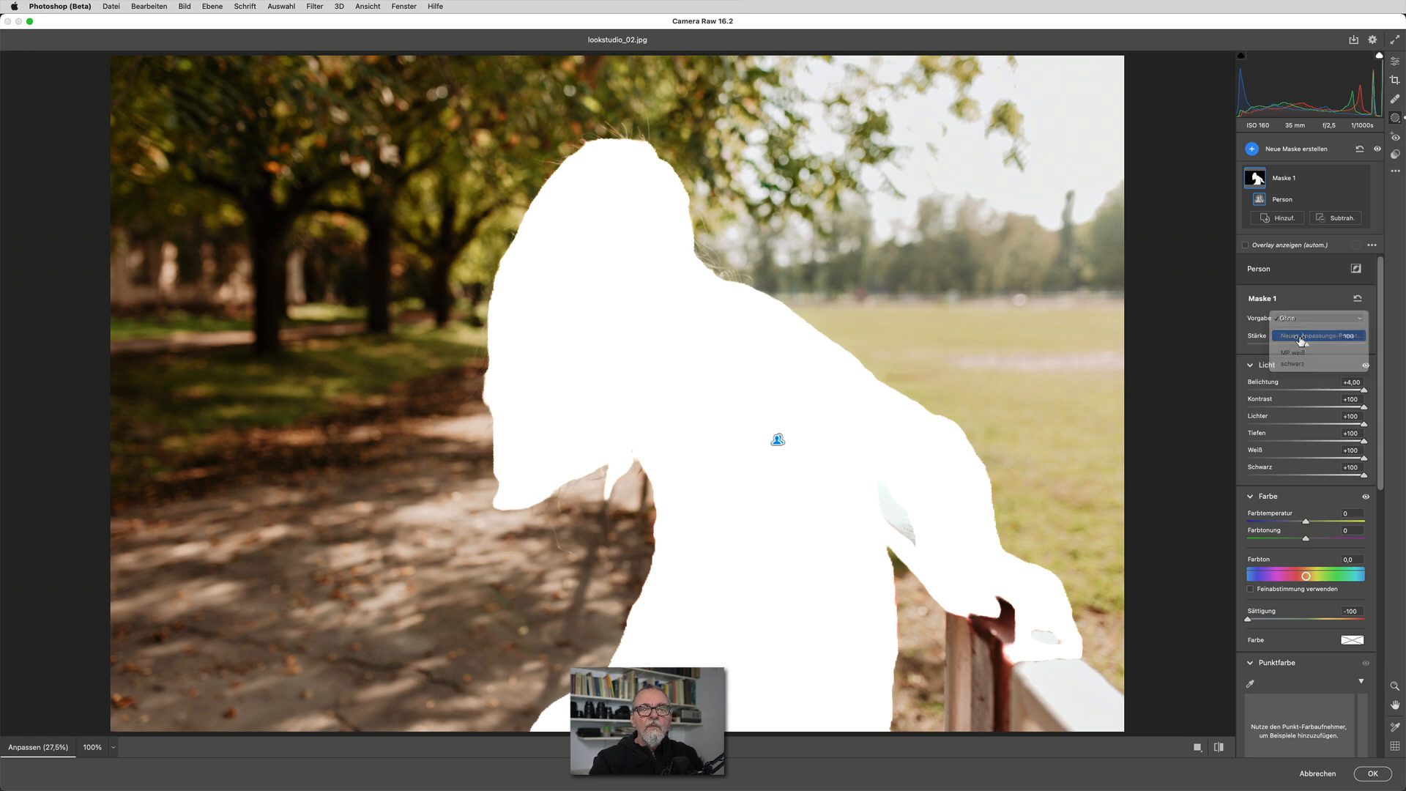
pyautogui.write('tut')
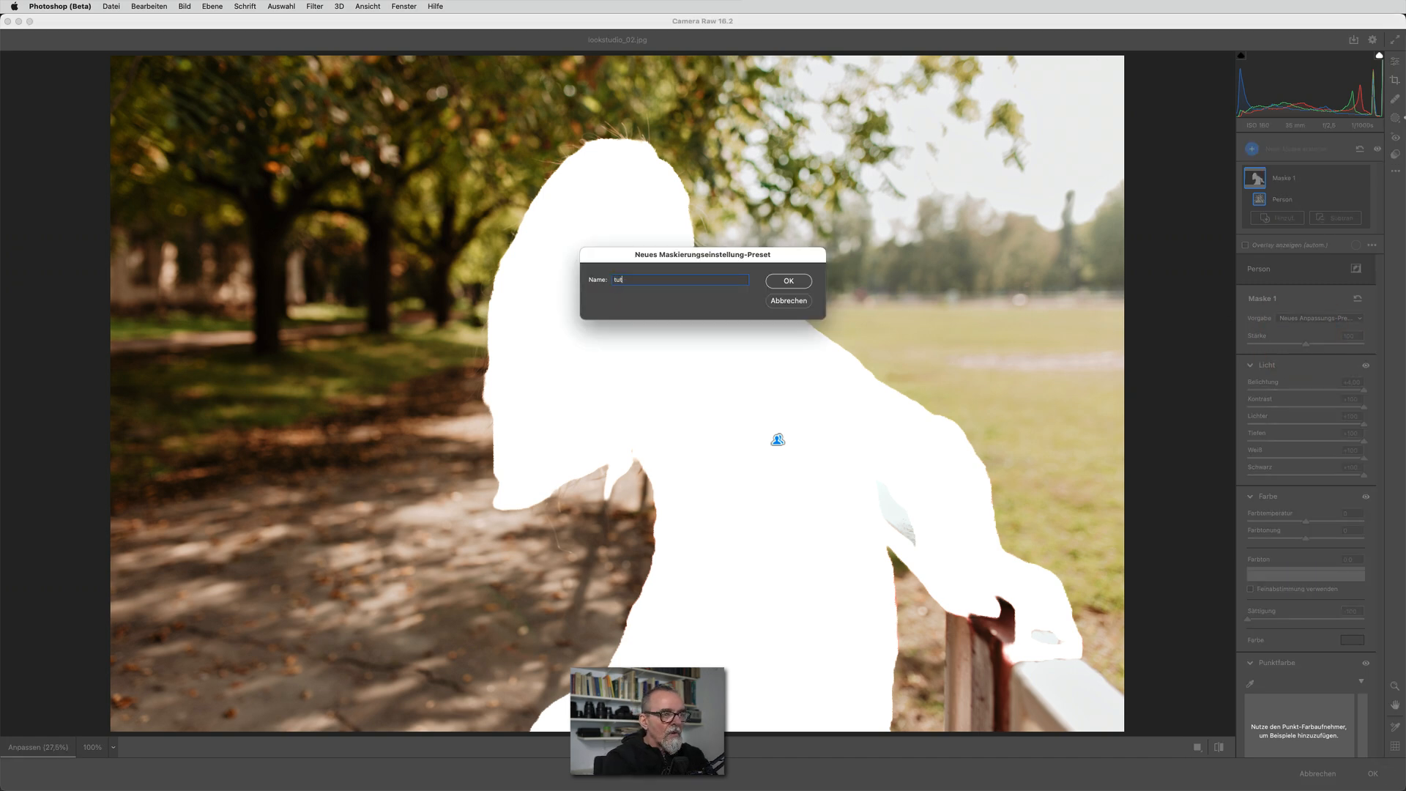
pyautogui.write('u weiß')
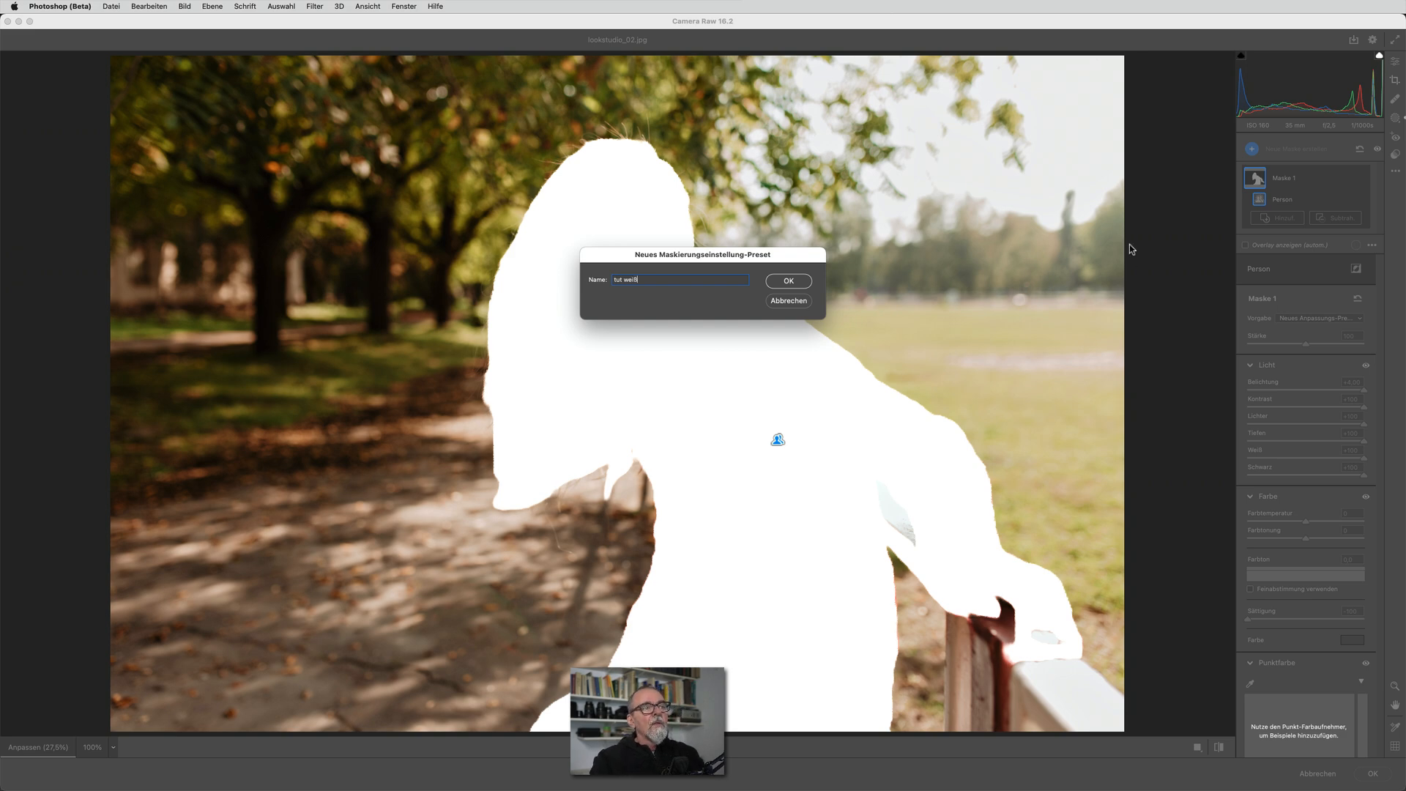
pyautogui.click(783, 282)
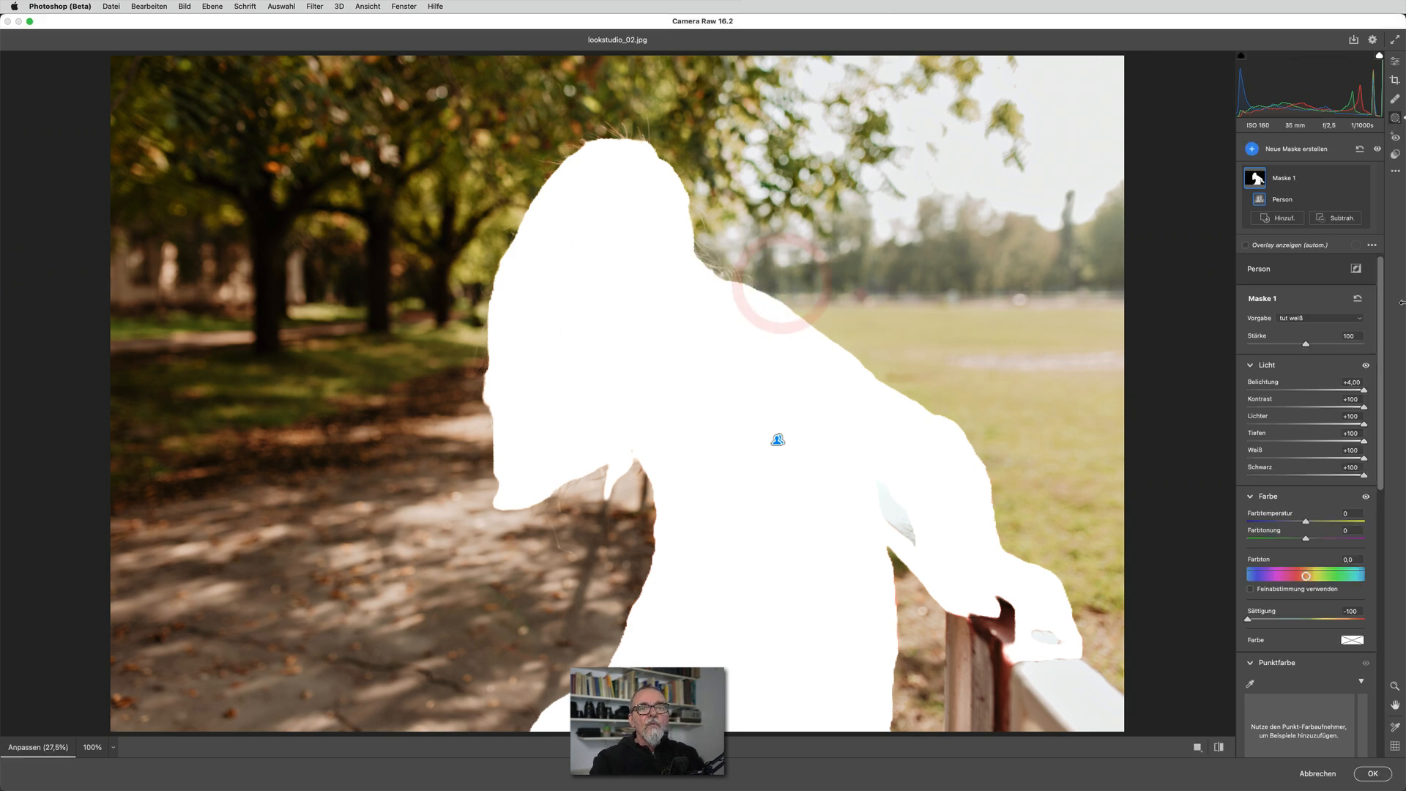
# Reset the adjustments of Maske 1 and apply the "tut weiß" preset to test it
pyautogui.click(1359, 299)
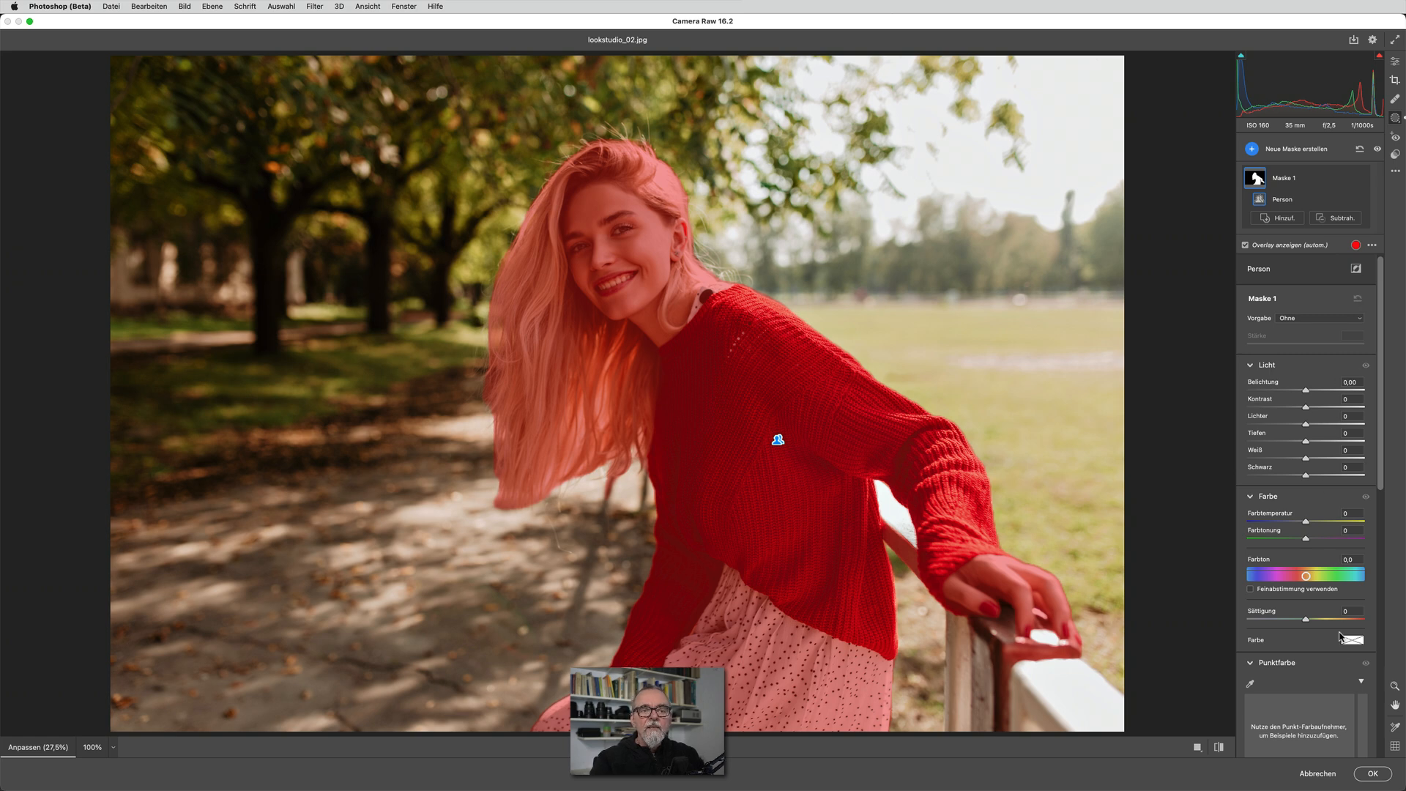
pyautogui.click(1324, 320)
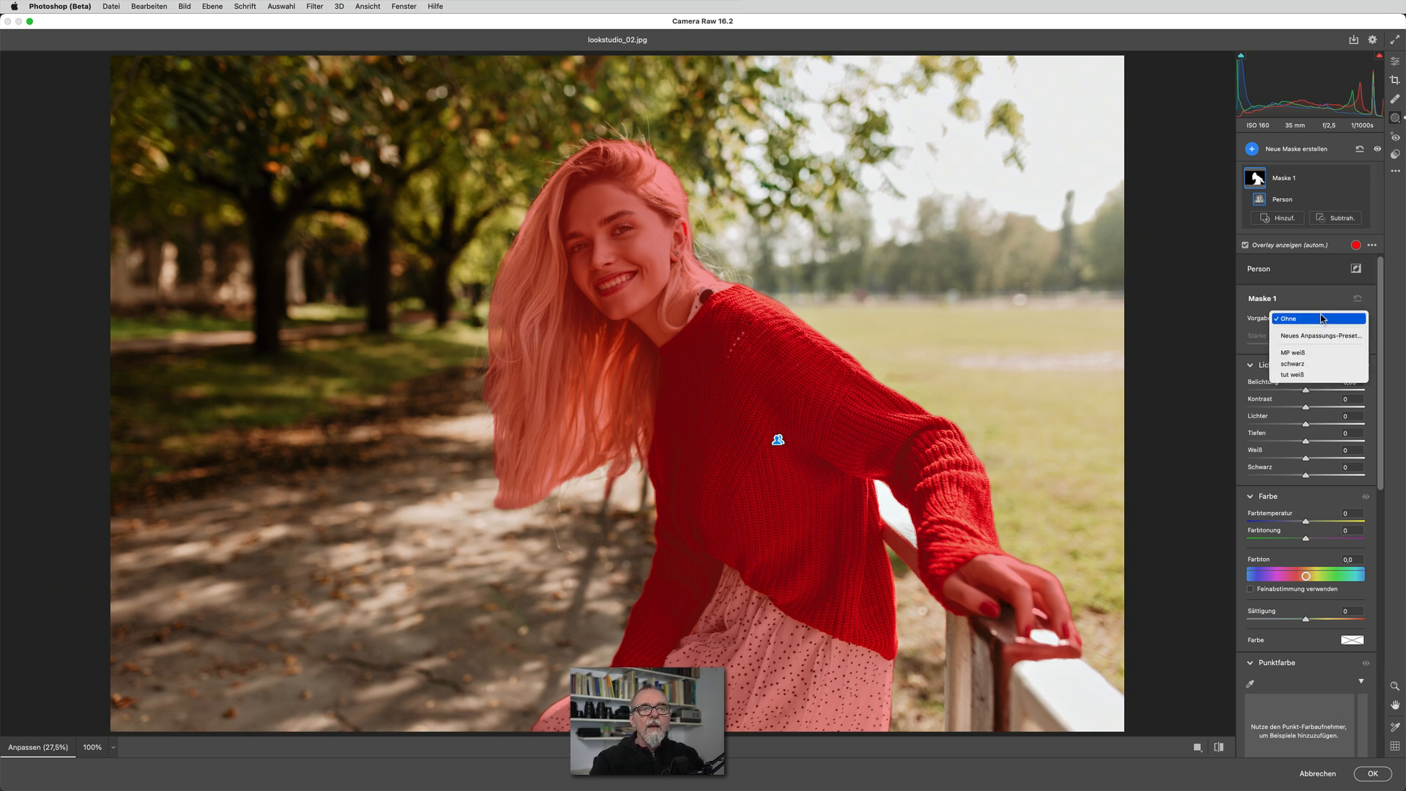
pyautogui.click(1292, 375)
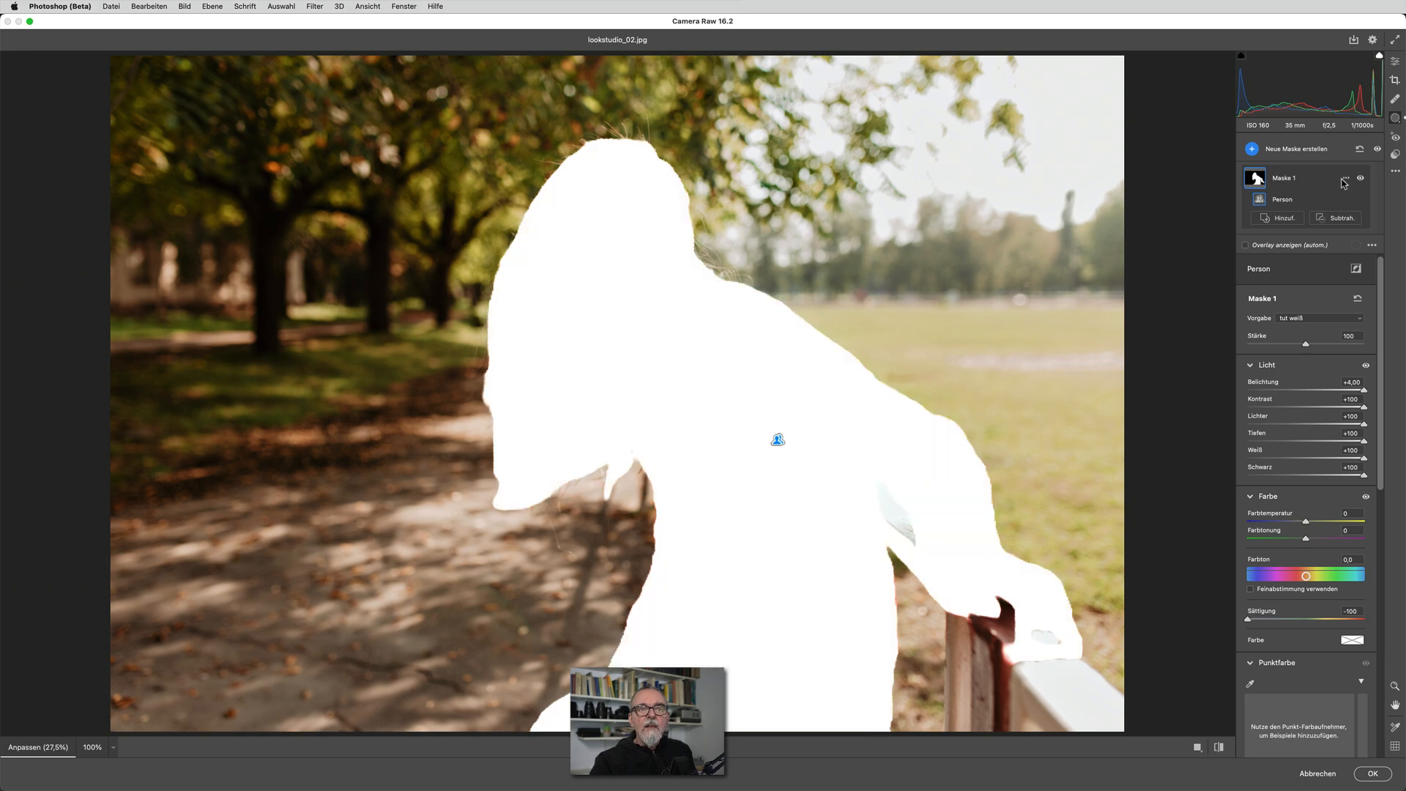
# Duplicate and invert Maske 1, setting the copy's Belichtung to -4,00 and its Kontrast, Lichter, Tiefen, Weiß, Schwarz and Sättigung to -100
pyautogui.click(1346, 180)
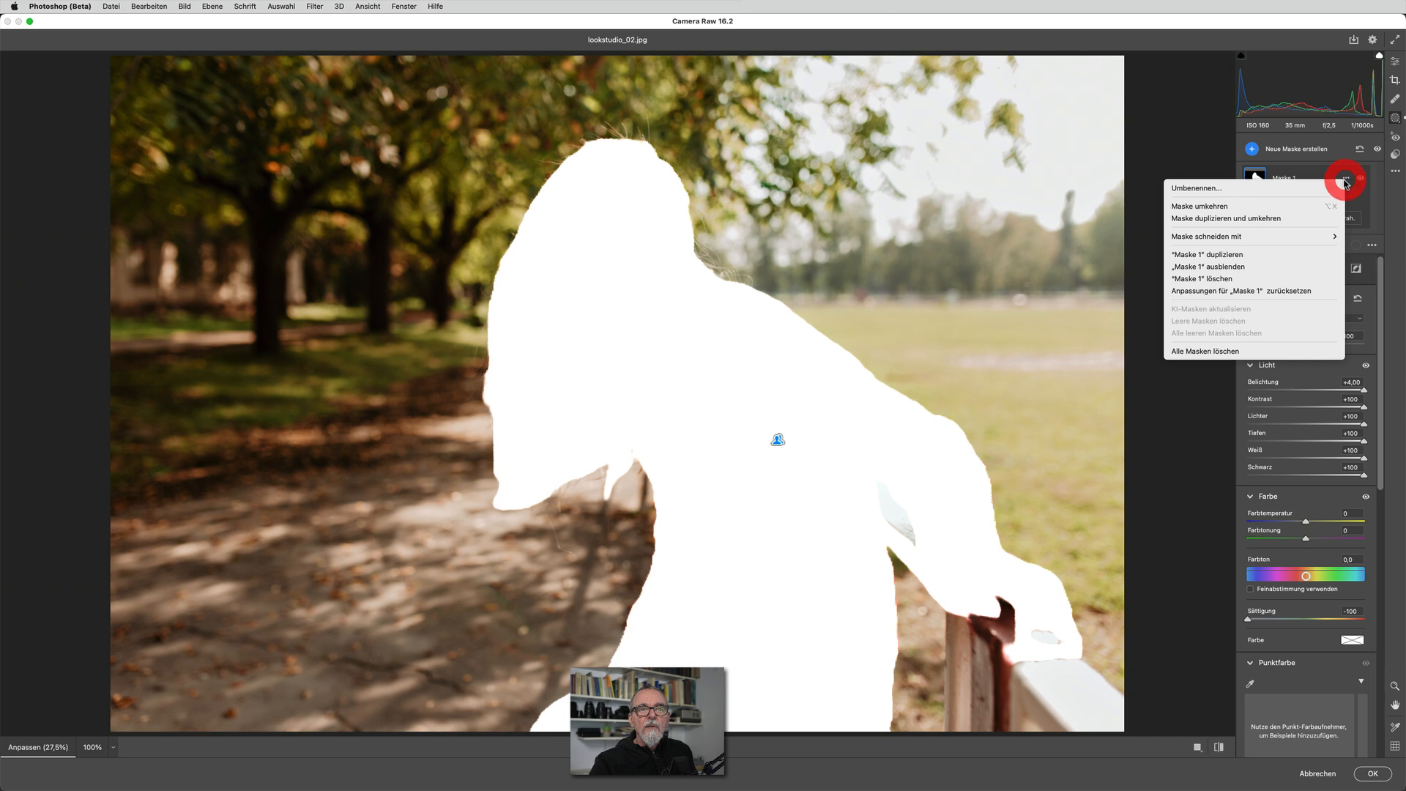
pyautogui.click(1259, 218)
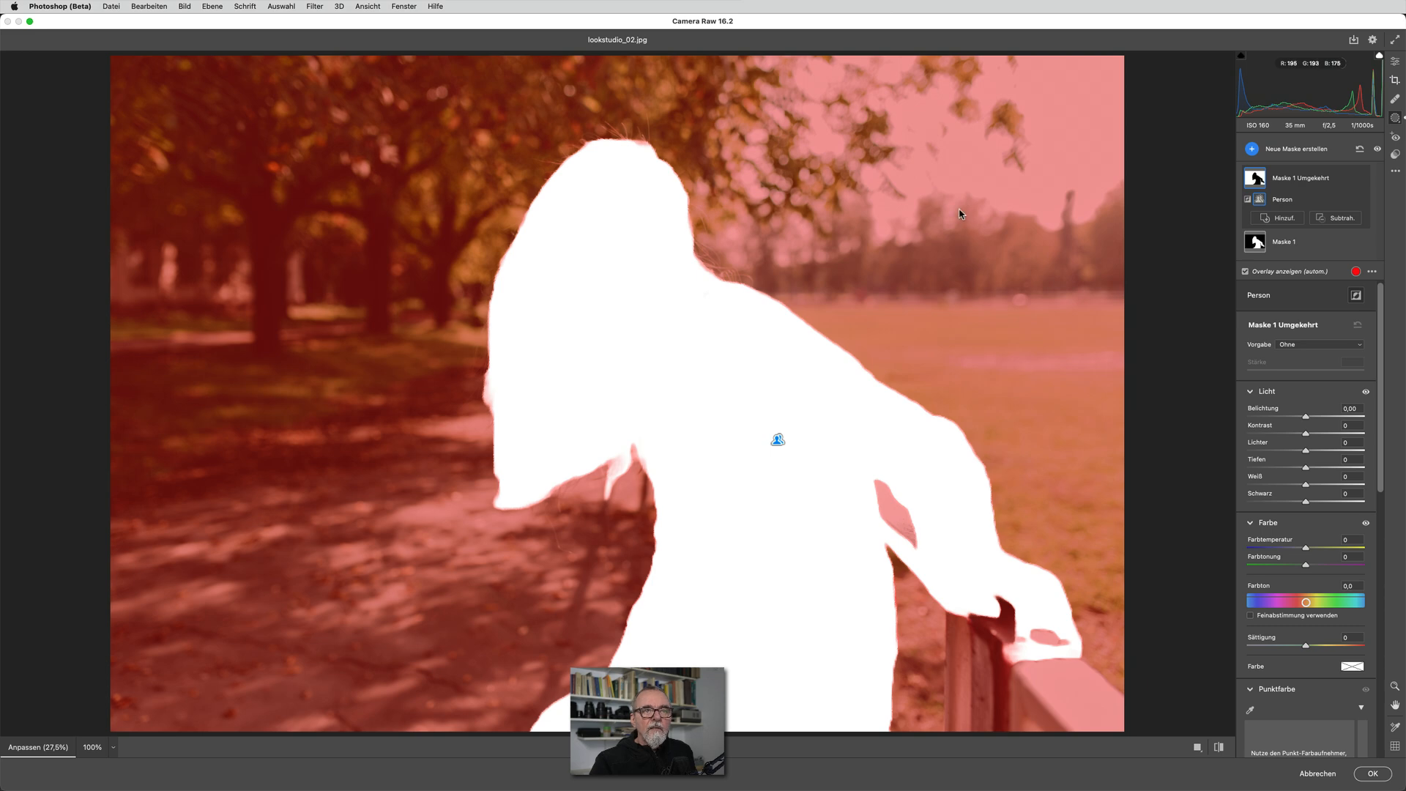
pyautogui.moveTo(1307, 419); pyautogui.dragTo(1233, 417)
pyautogui.click(1233, 449)
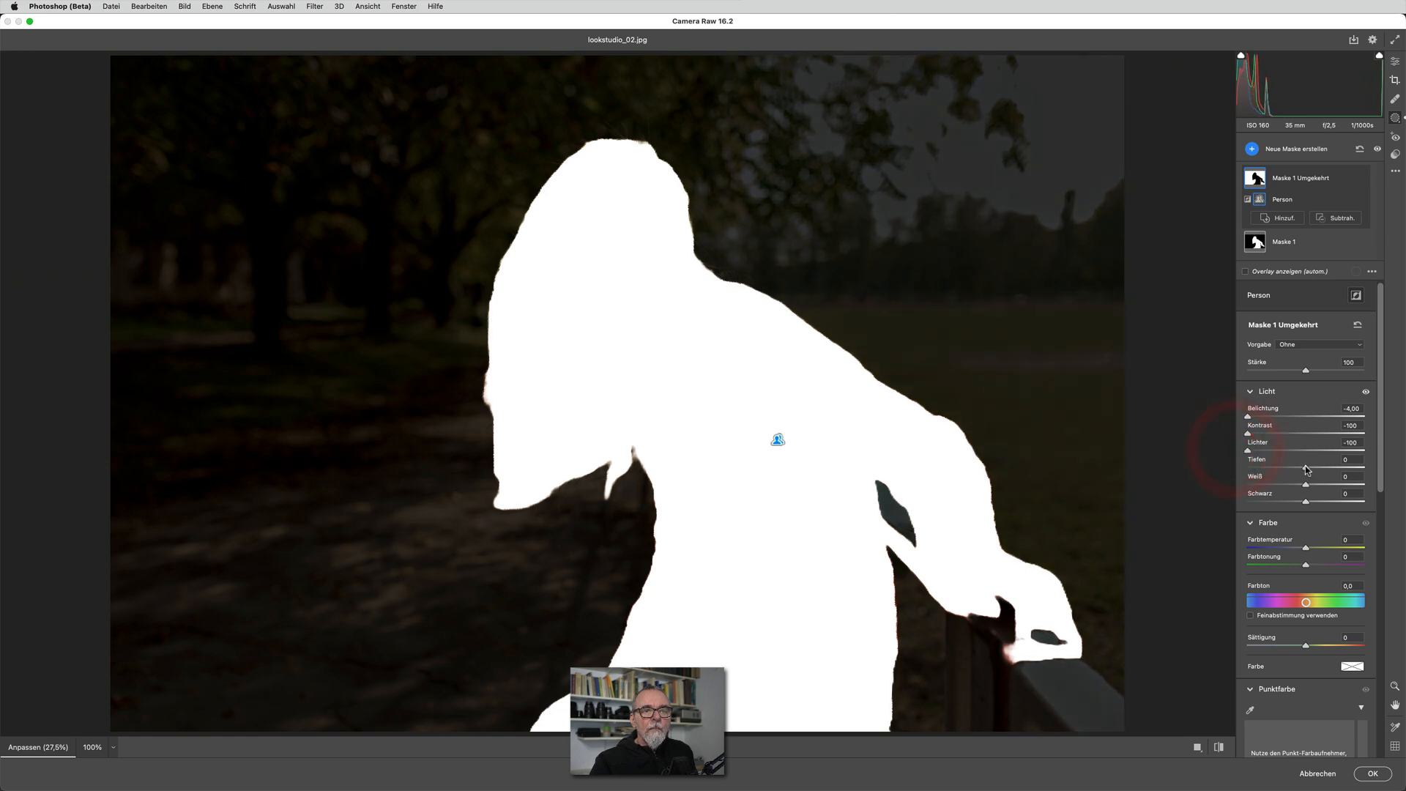
pyautogui.moveTo(1306, 469)
pyautogui.mouseDown()
pyautogui.moveTo(1215, 468)
pyautogui.moveTo(1290, 486)
pyautogui.moveTo(1227, 484)
pyautogui.mouseUp()
pyautogui.click(1219, 500)
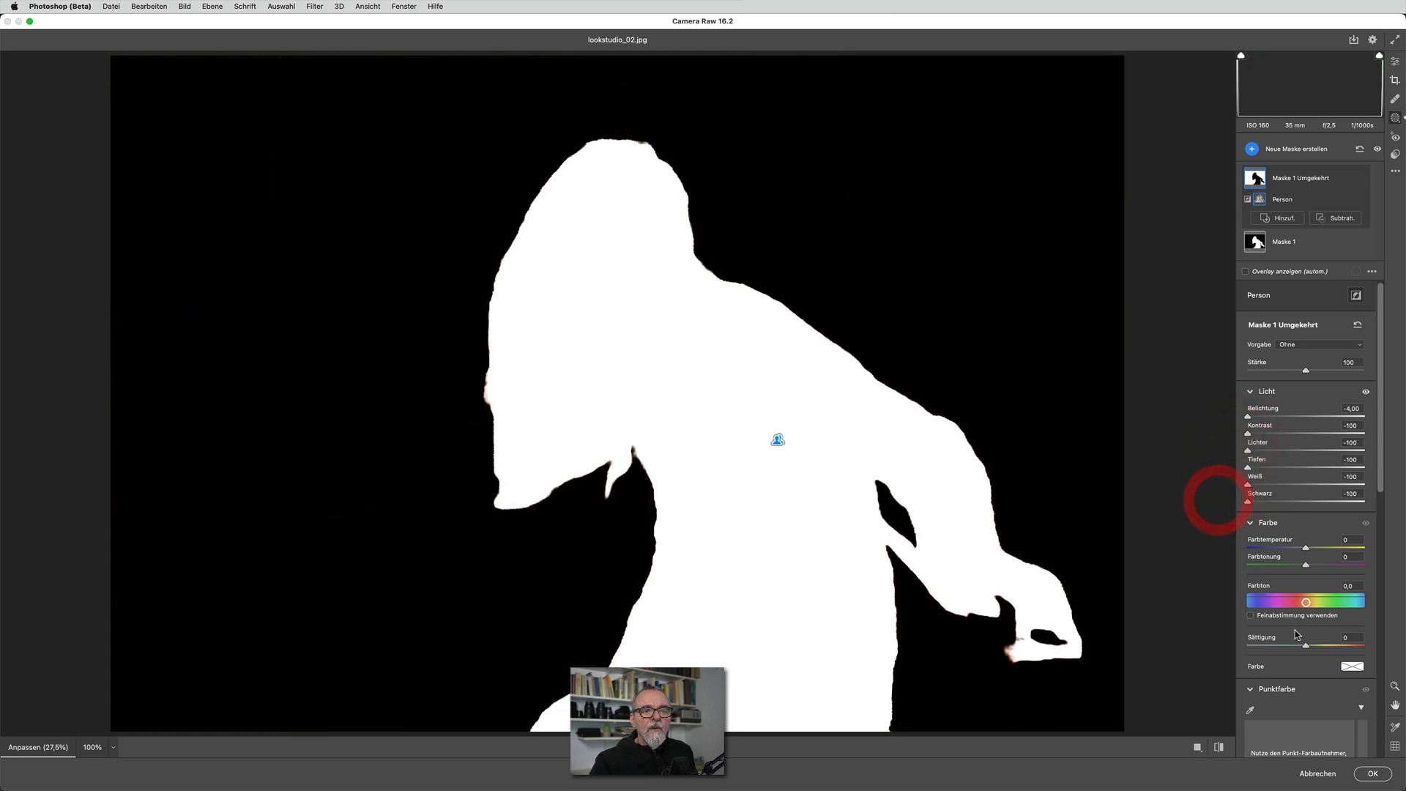
pyautogui.moveTo(1304, 646); pyautogui.dragTo(1213, 645)
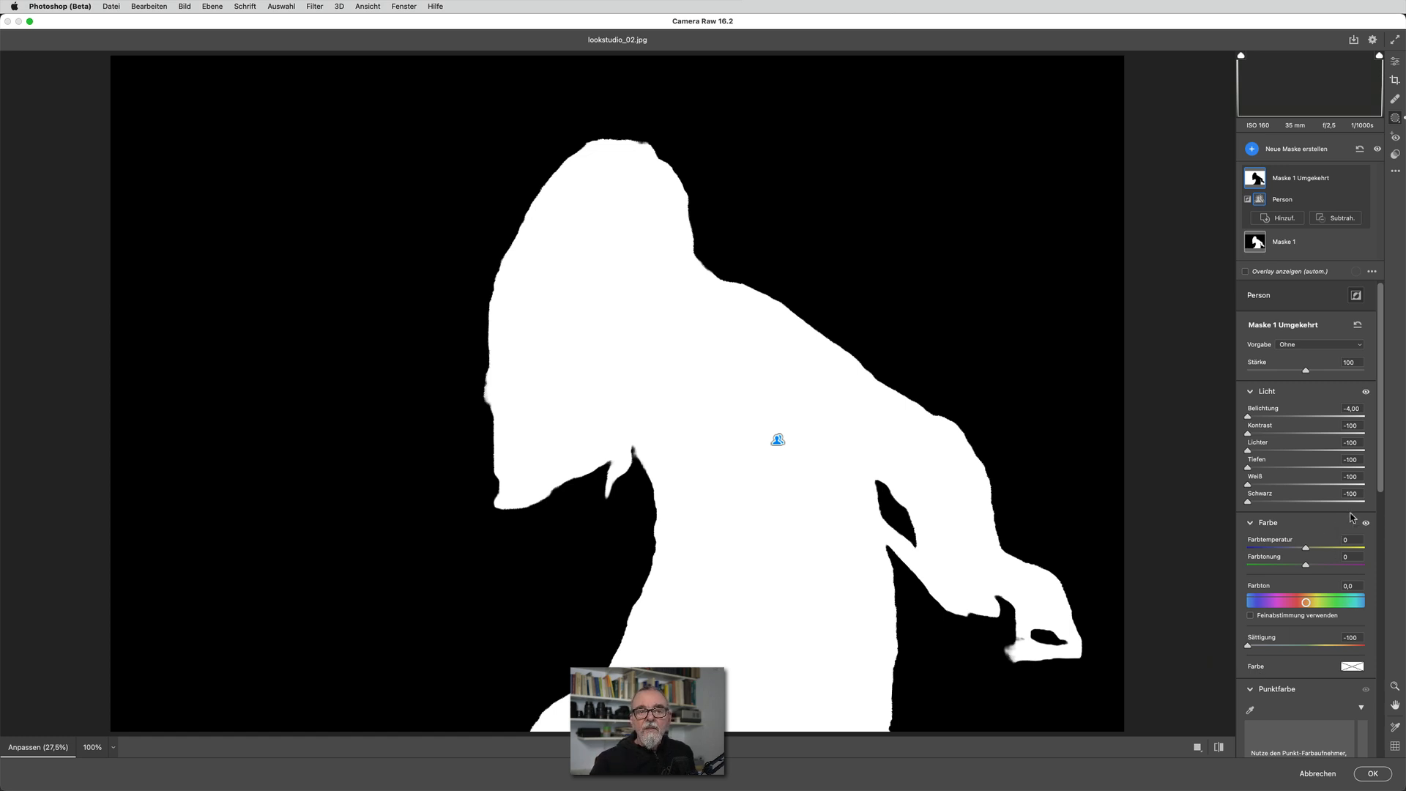
# Move the black point of the inverted mask's Gradationskurve to Eingabe 128 and Ausgabe 0, and raise Rauschreduzierung and Moire-Reduzierung to the maximum
pyautogui.moveTo(1382, 485); pyautogui.dragTo(1383, 497)
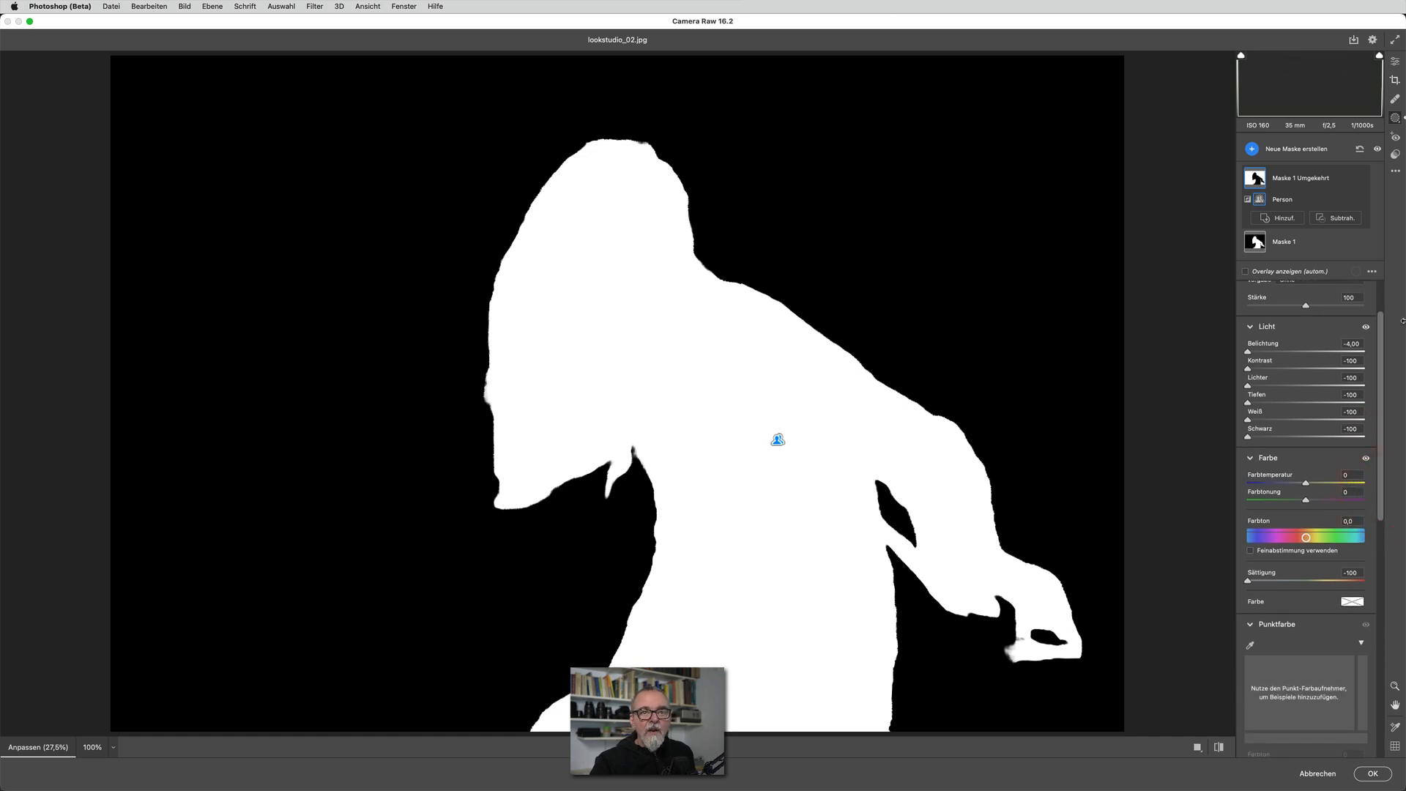
pyautogui.moveTo(1380, 318); pyautogui.dragTo(1399, 574)
pyautogui.moveTo(1248, 568); pyautogui.dragTo(1307, 568)
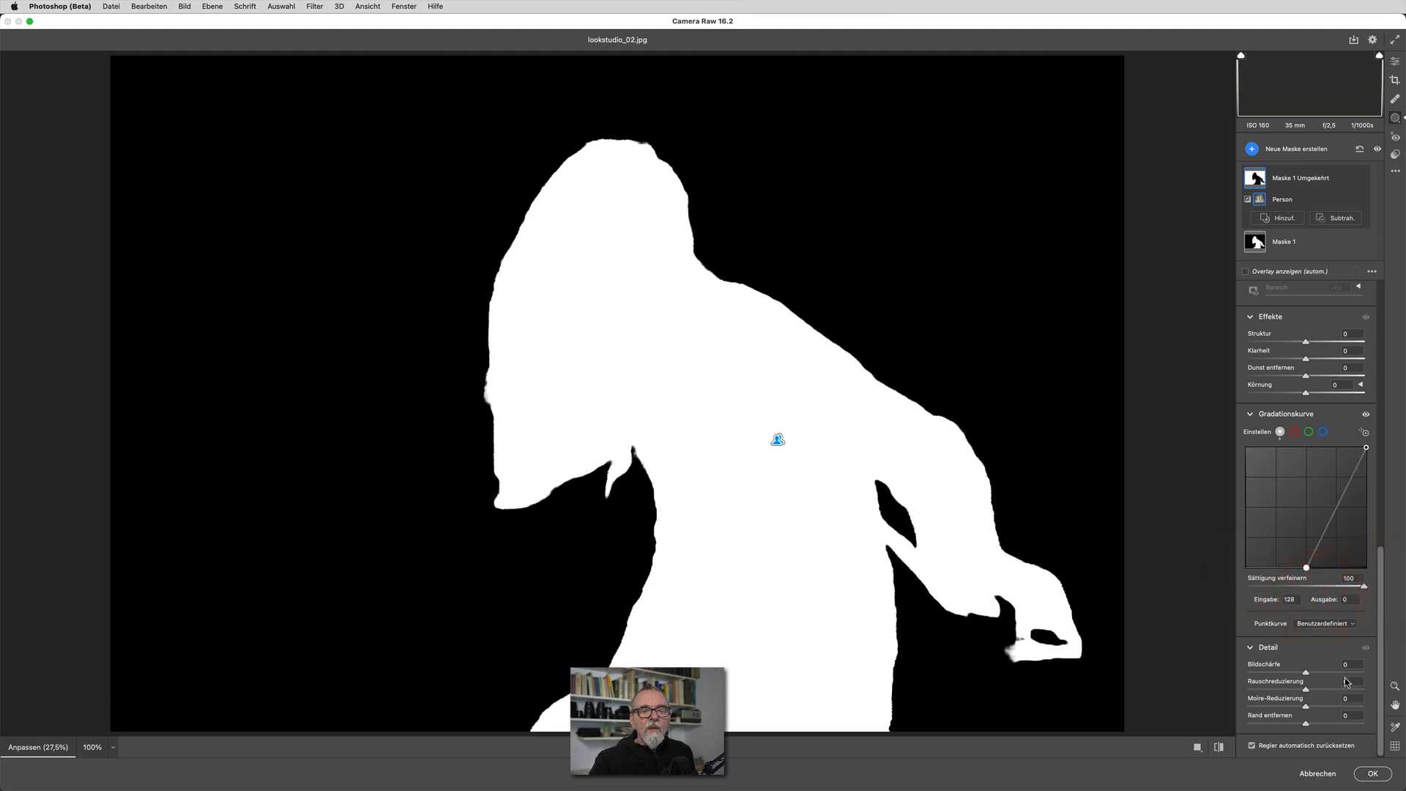
pyautogui.moveTo(1308, 691); pyautogui.dragTo(1400, 692)
pyautogui.moveTo(1307, 707); pyautogui.dragTo(1401, 268)
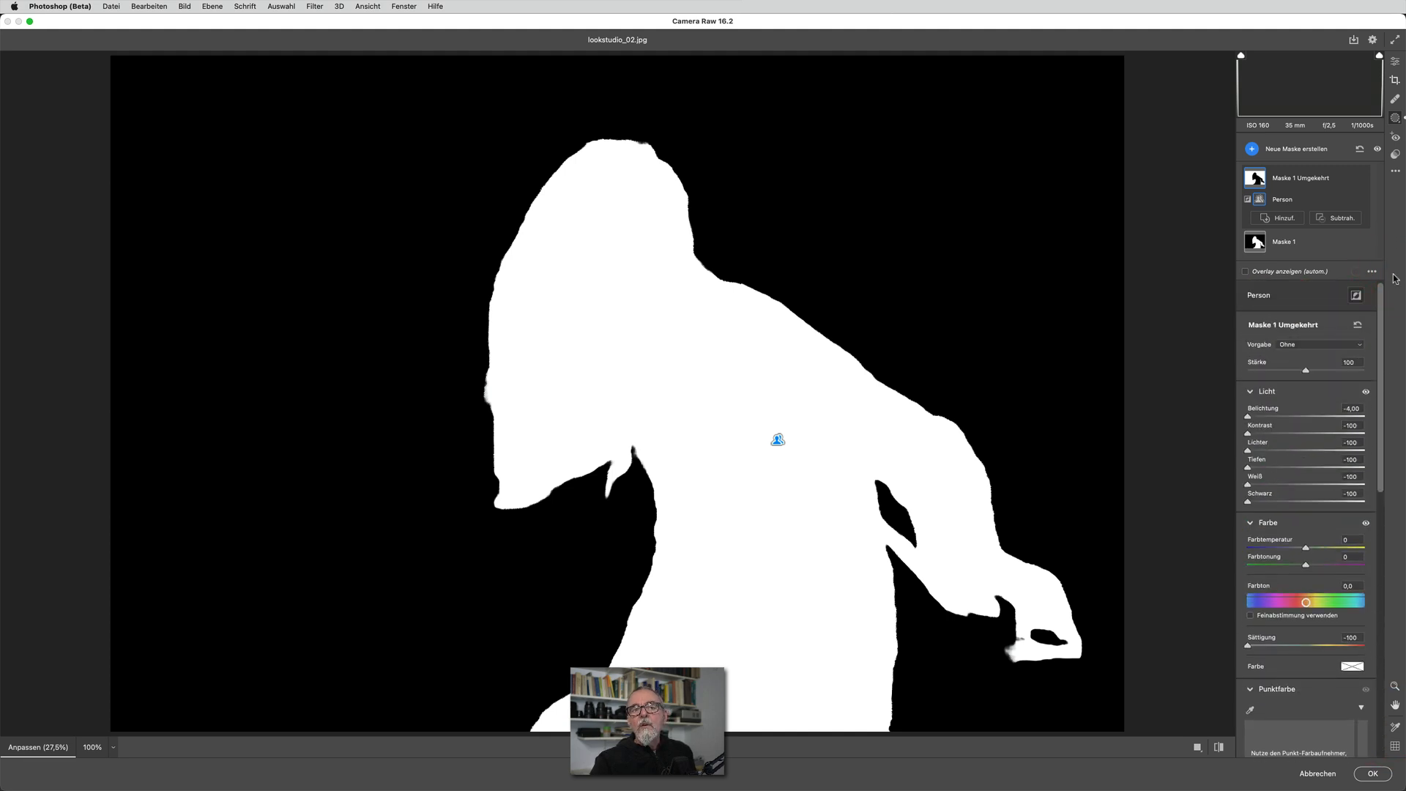
# Save the inverted mask's settings as a new adjustment preset named "tut schwarz"
pyautogui.click(1313, 344)
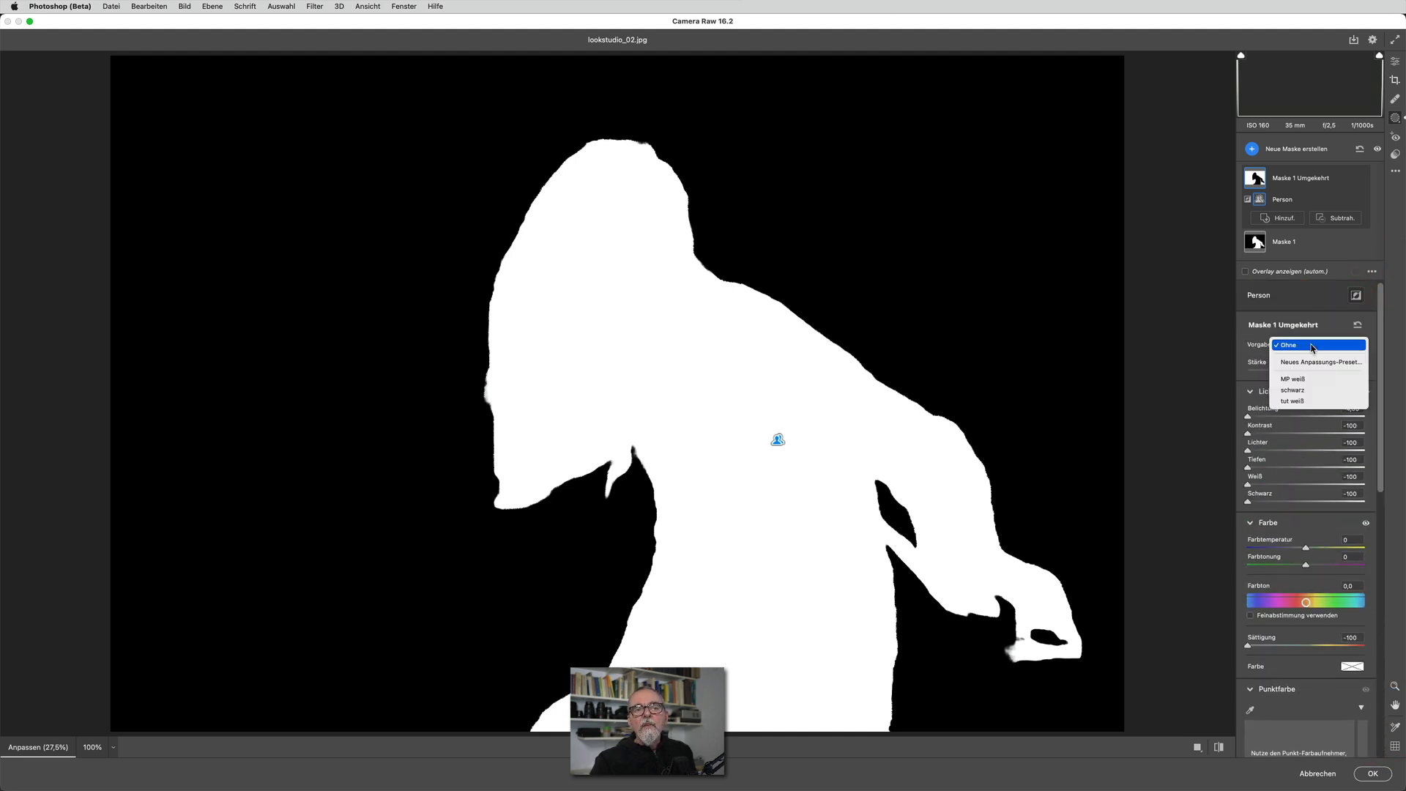
pyautogui.click(1311, 362)
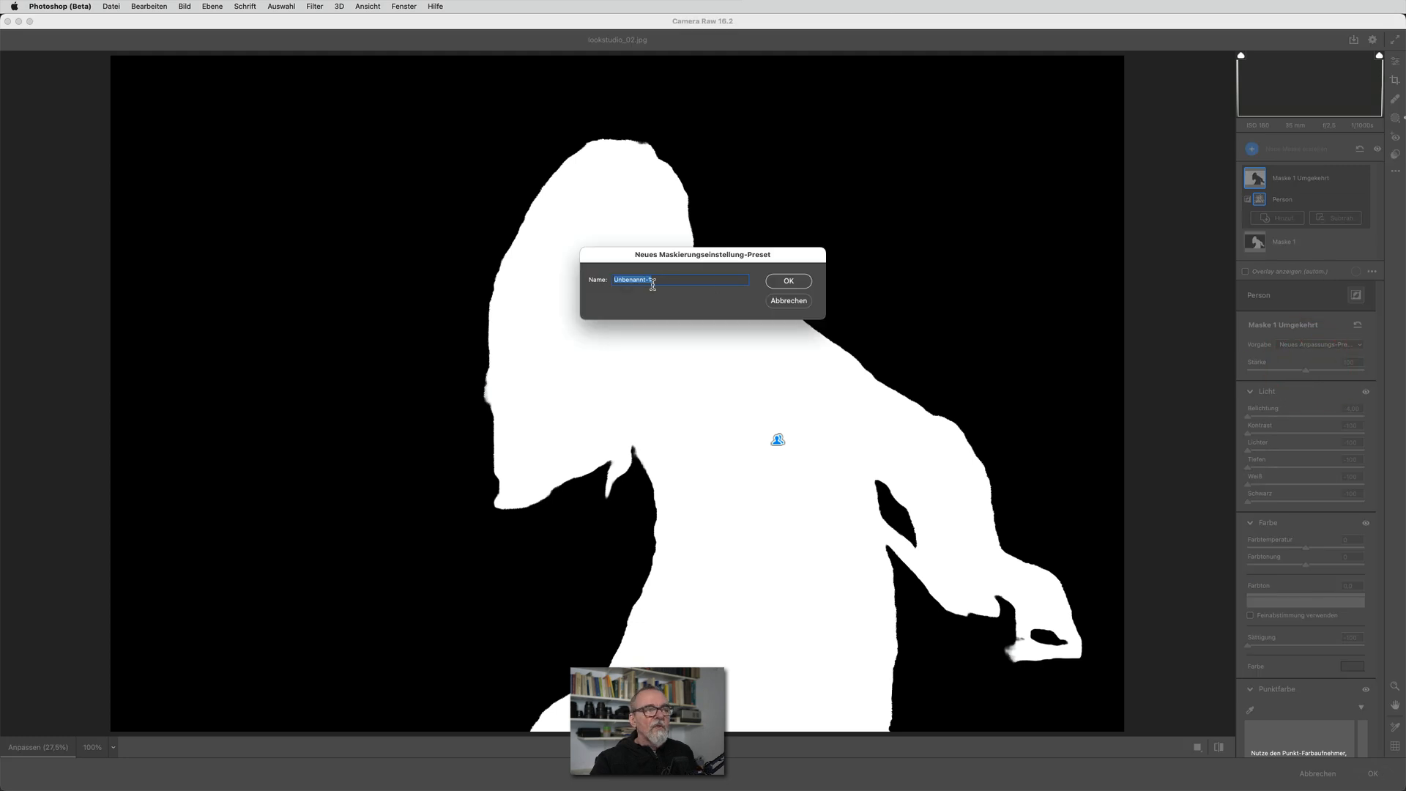
pyautogui.write('tut sc')
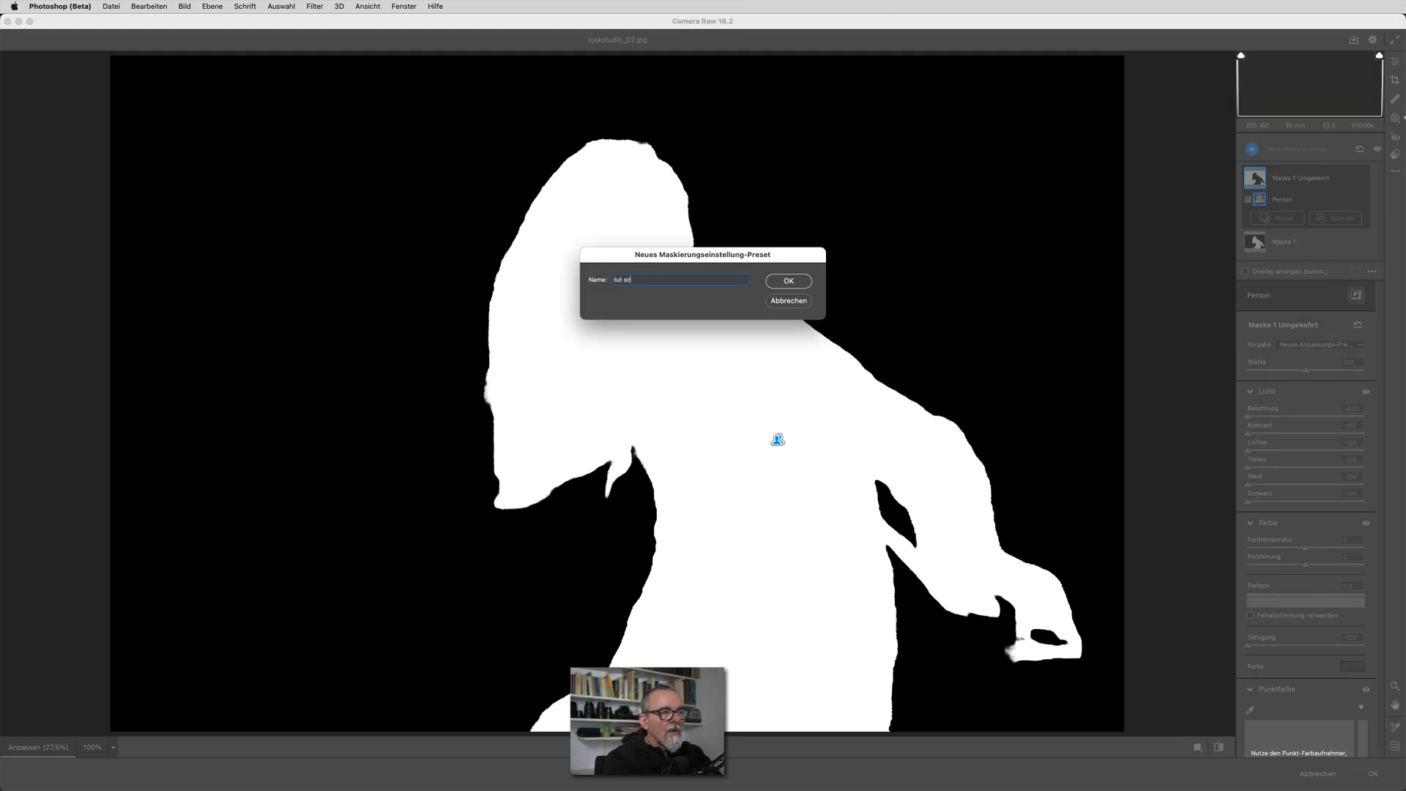
pyautogui.write('hwarz')
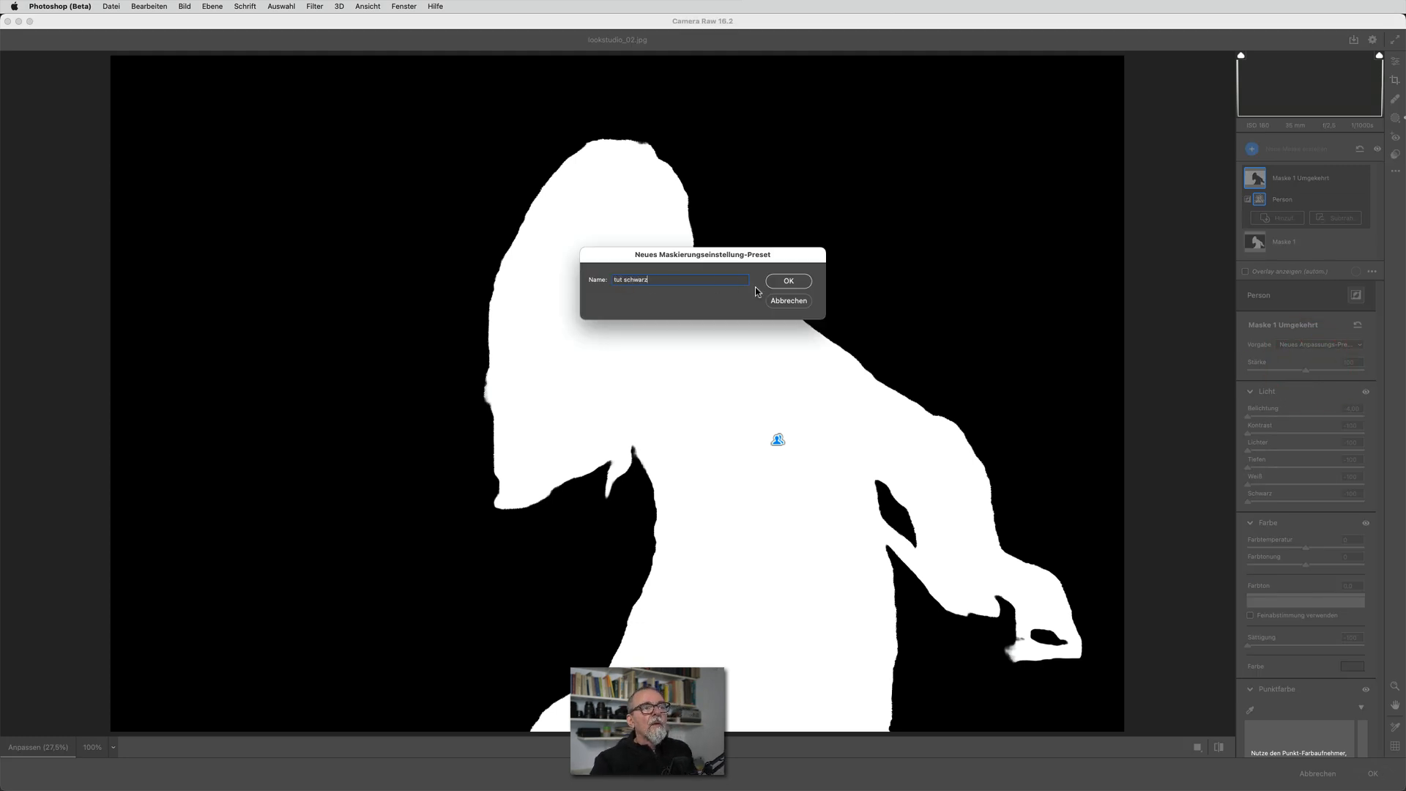
pyautogui.click(796, 283)
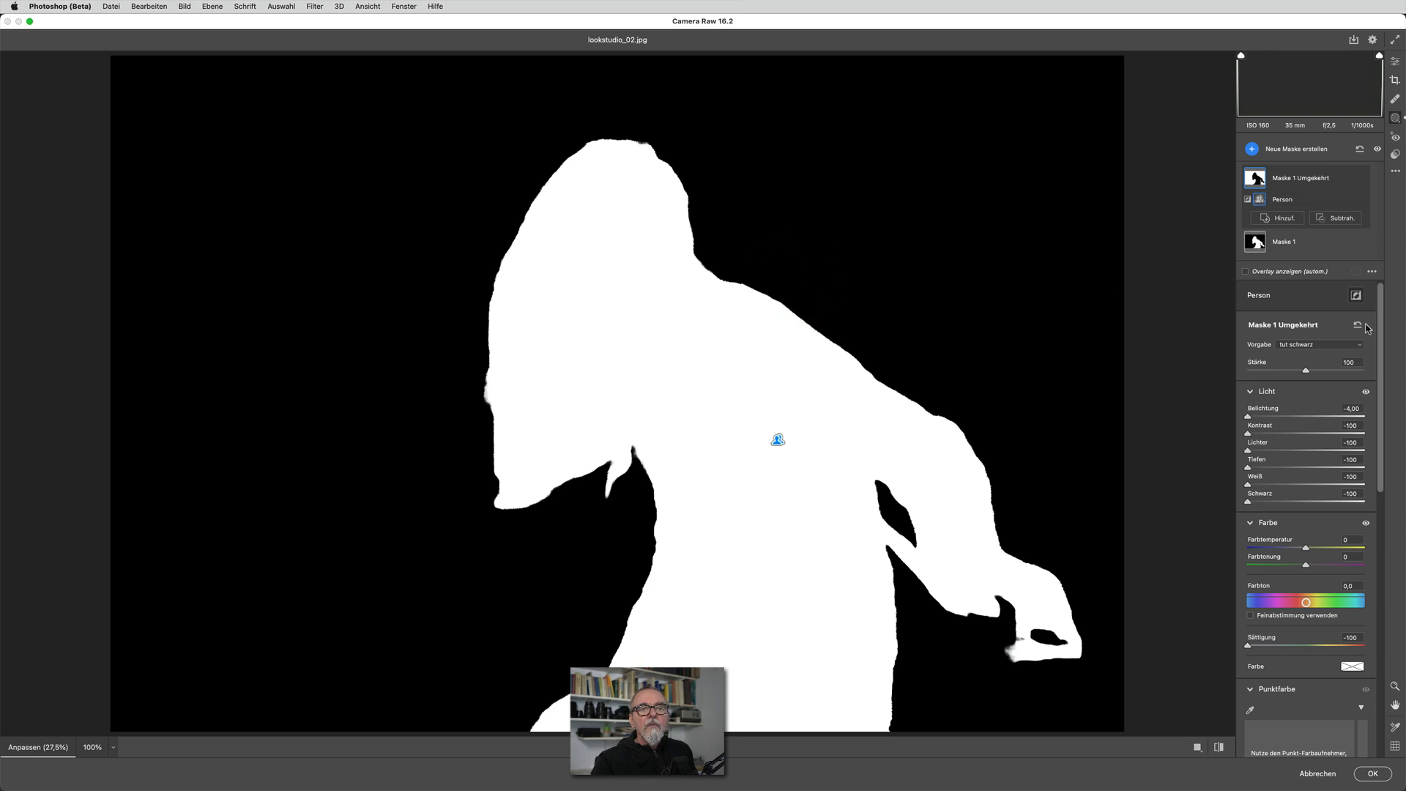
# Reset the adjustments of Maske 1 Umgekehrt and apply the "tut schwarz" preset to test it
pyautogui.click(1359, 324)
pyautogui.click(1302, 344)
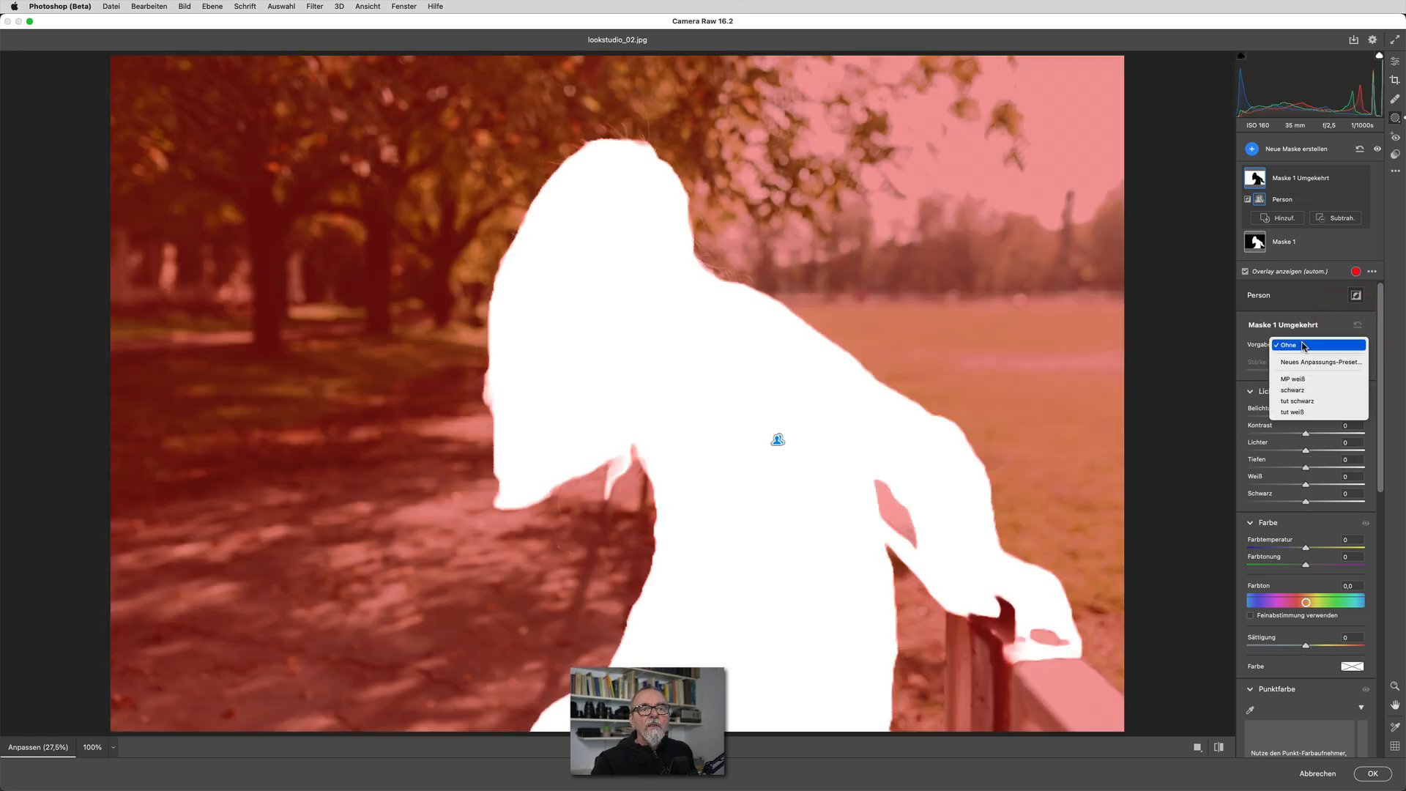
pyautogui.click(1313, 401)
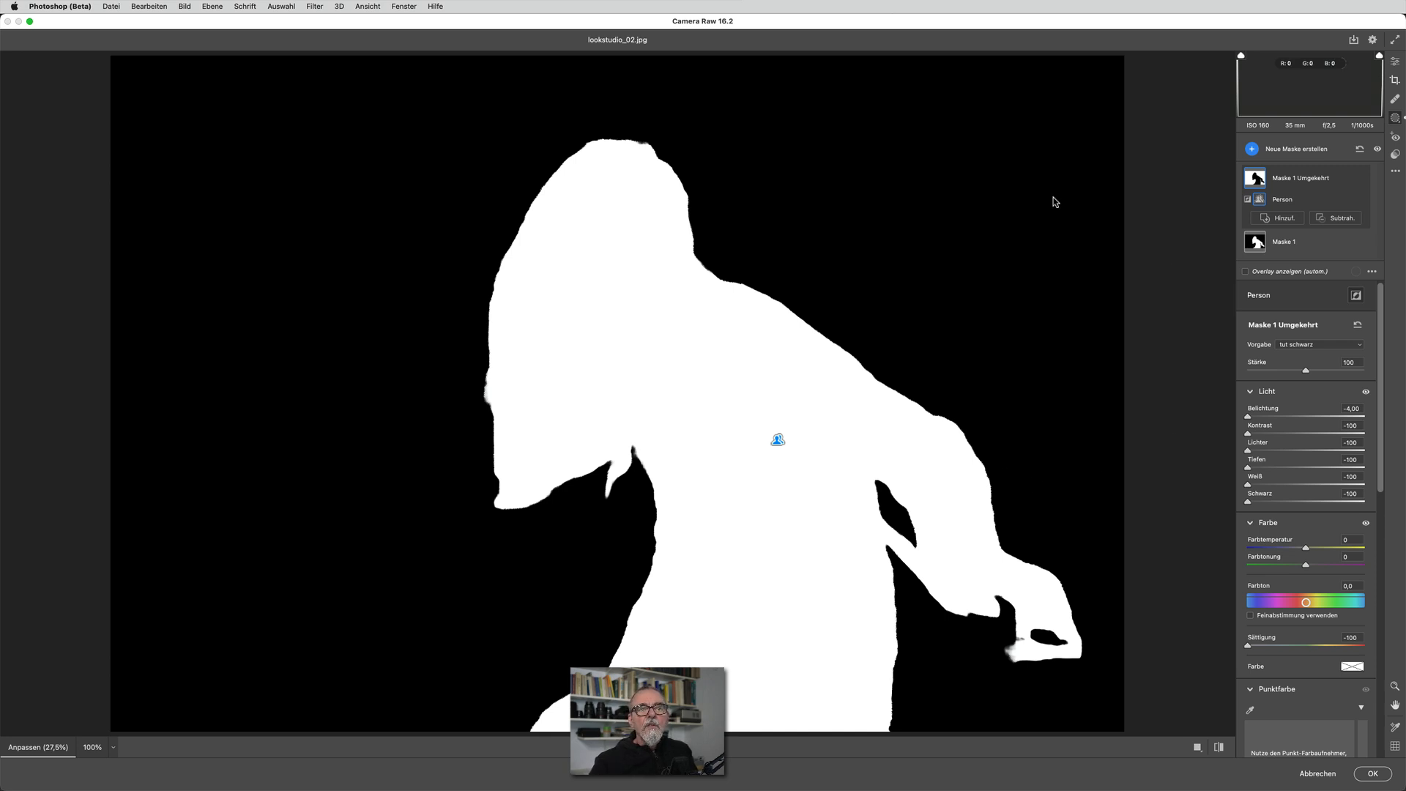
# Start a new Camera Raw preset with the Teilmenge Ohne, include only Maskieren, and expand it to check the included masks
pyautogui.click(1396, 154)
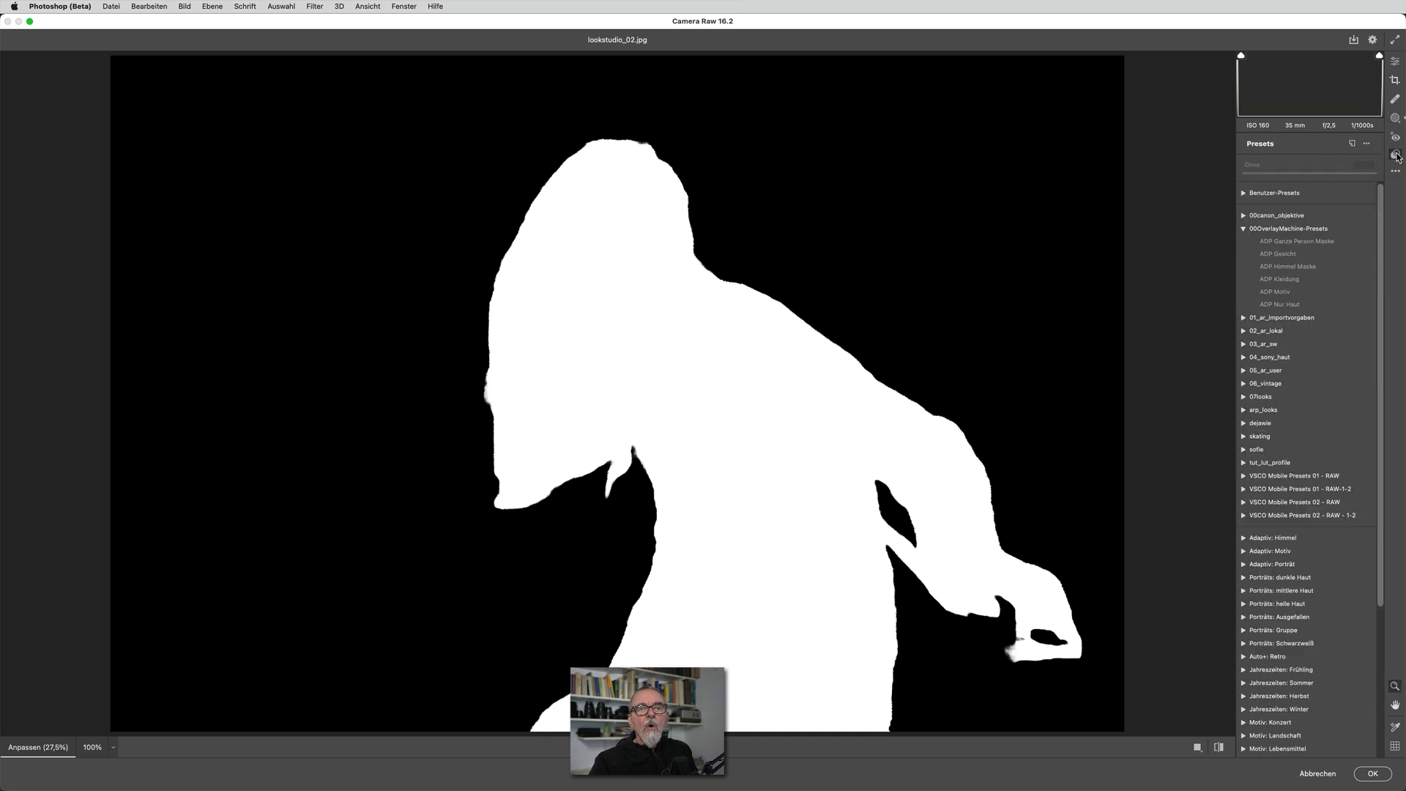
pyautogui.click(1353, 144)
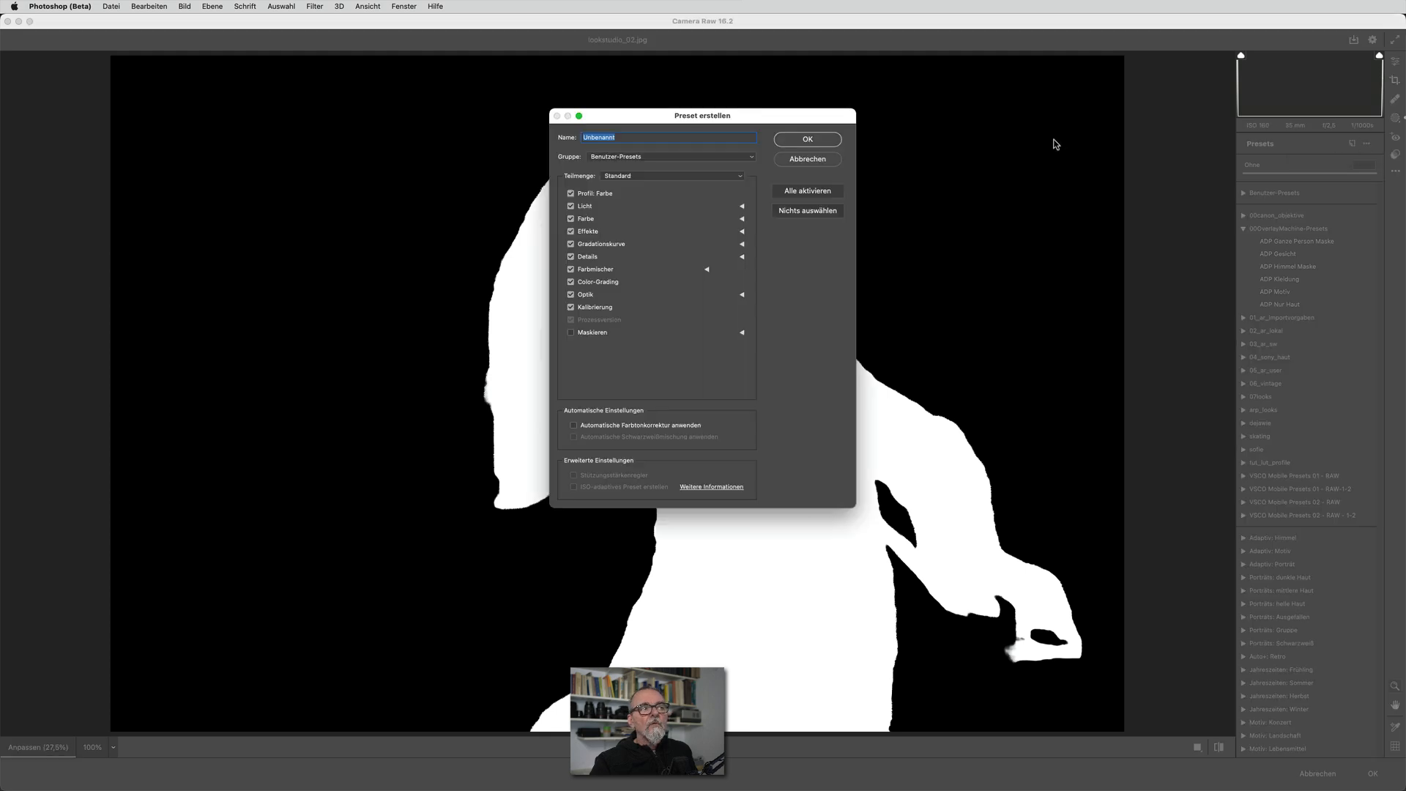
pyautogui.click(632, 178)
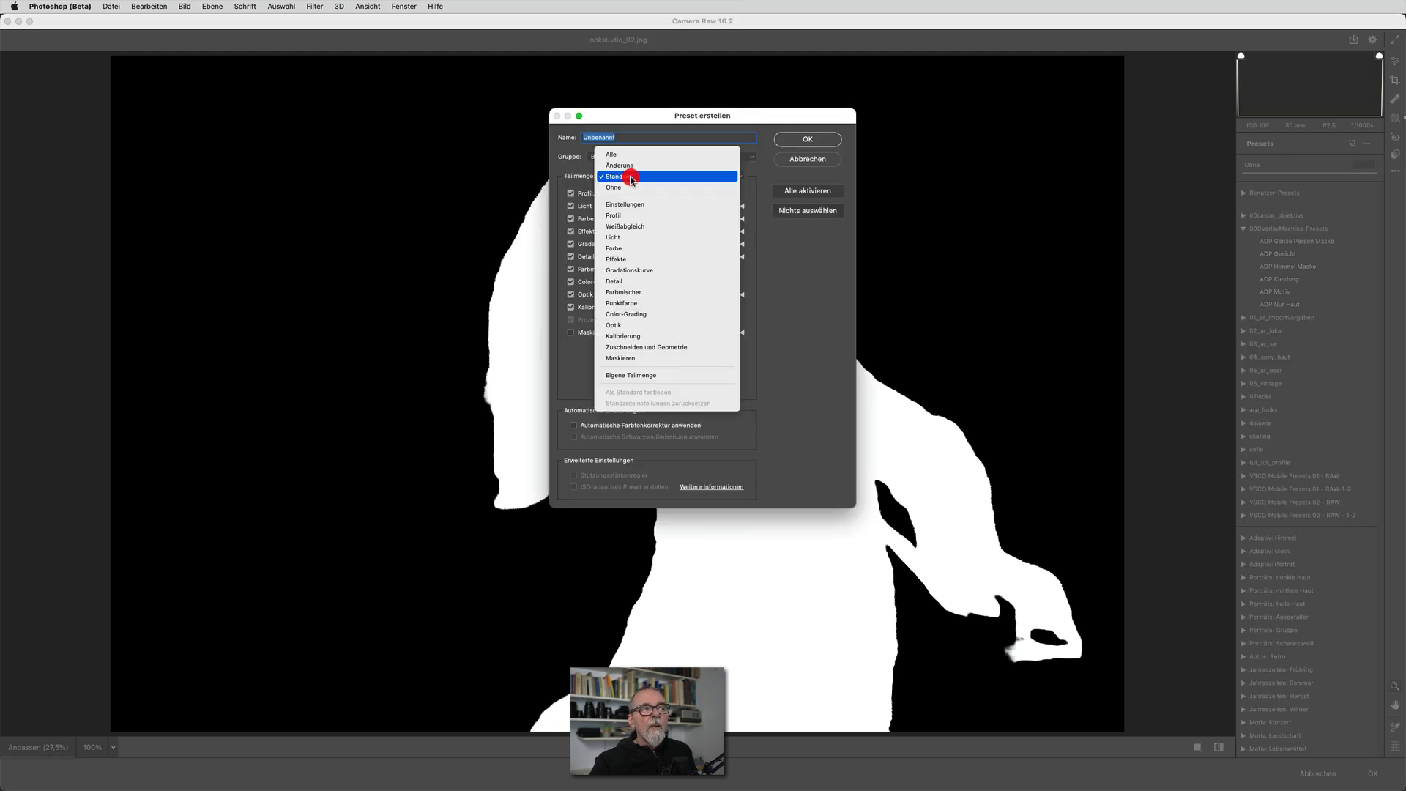
pyautogui.click(566, 162)
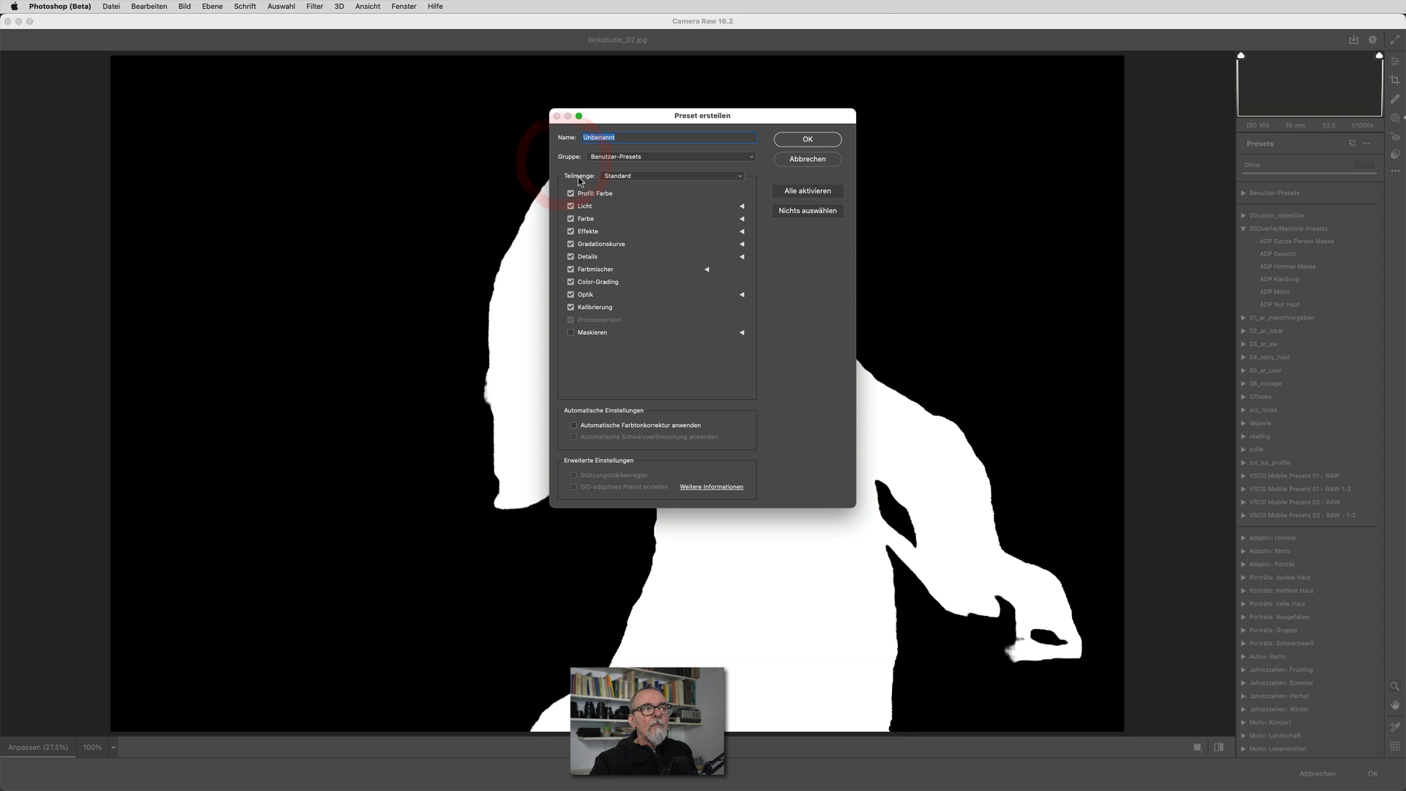
pyautogui.click(616, 179)
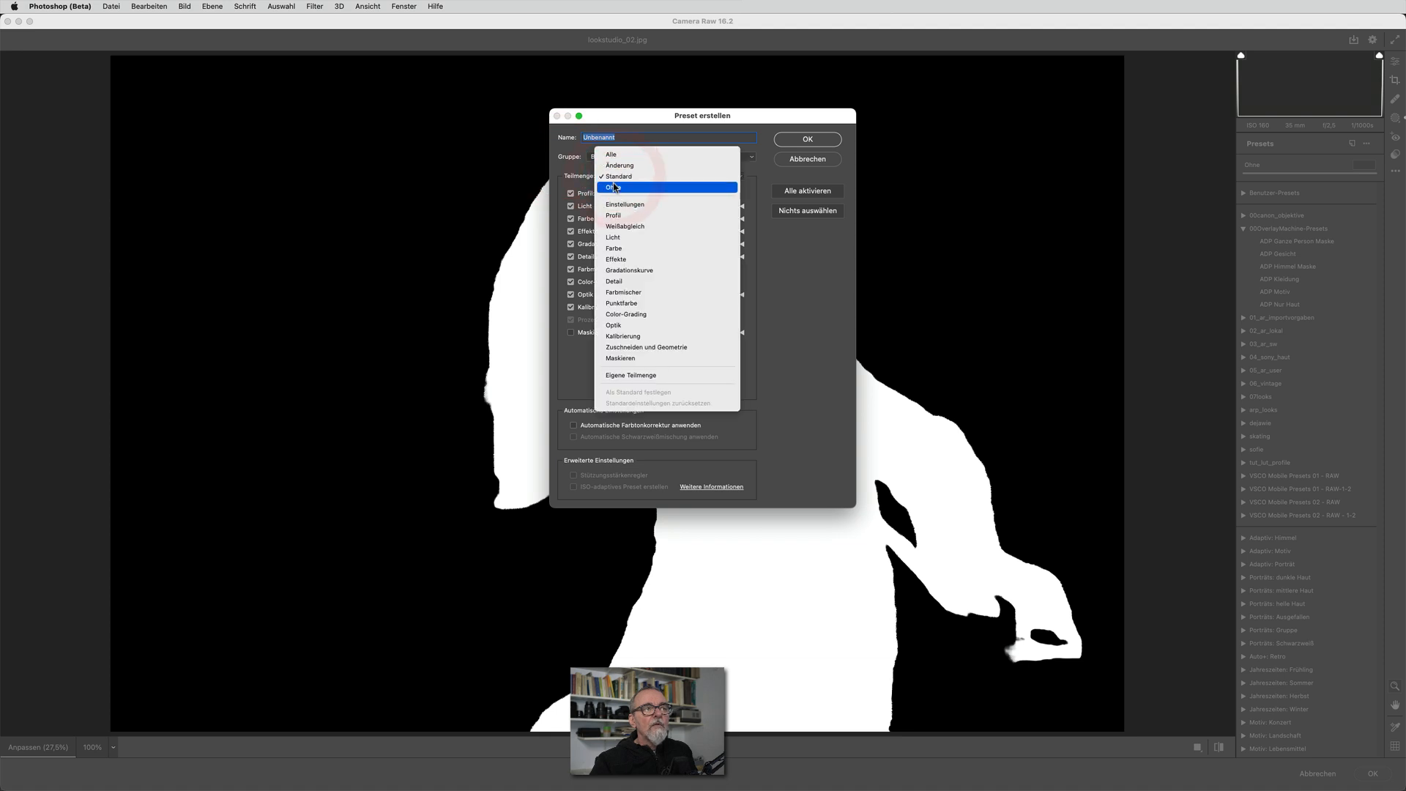
pyautogui.click(614, 187)
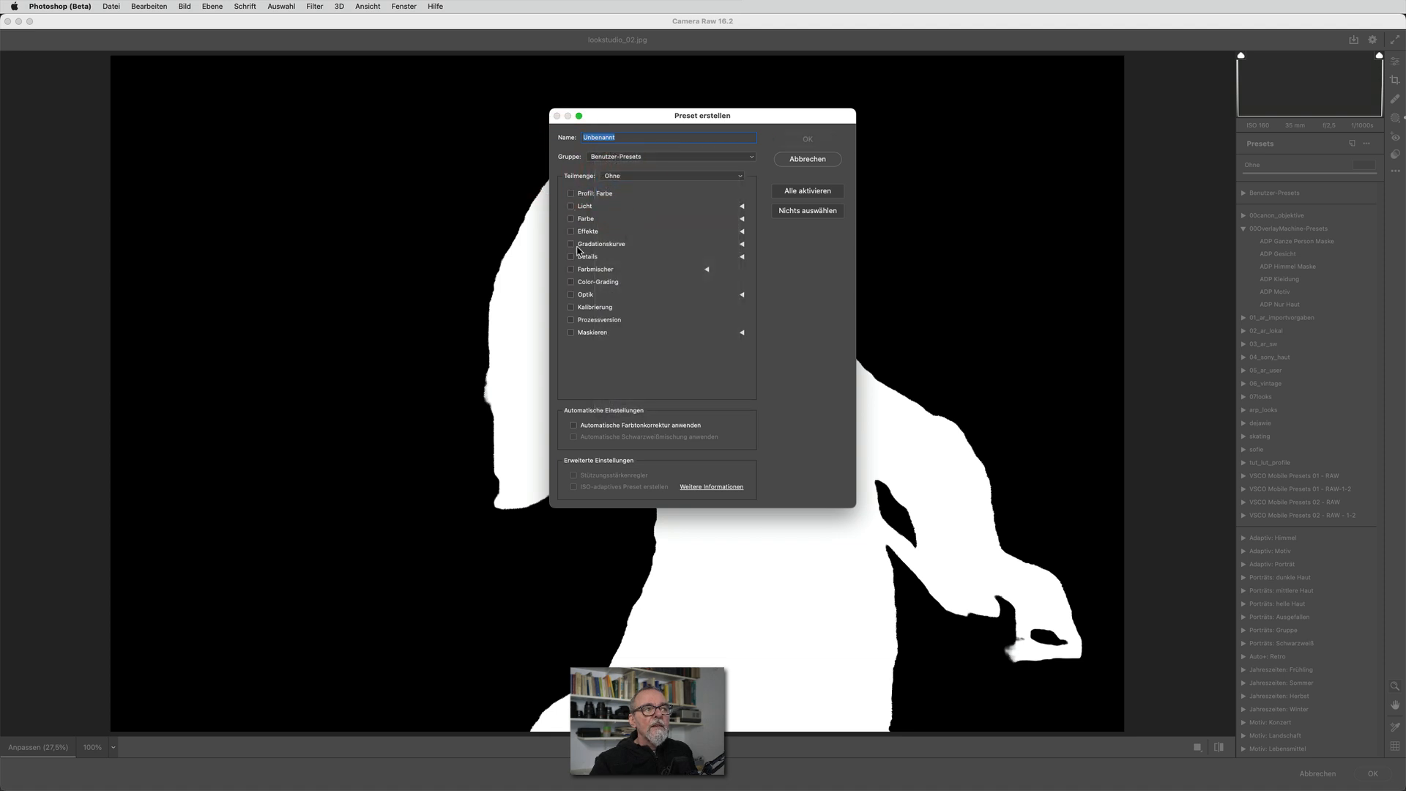
pyautogui.click(571, 333)
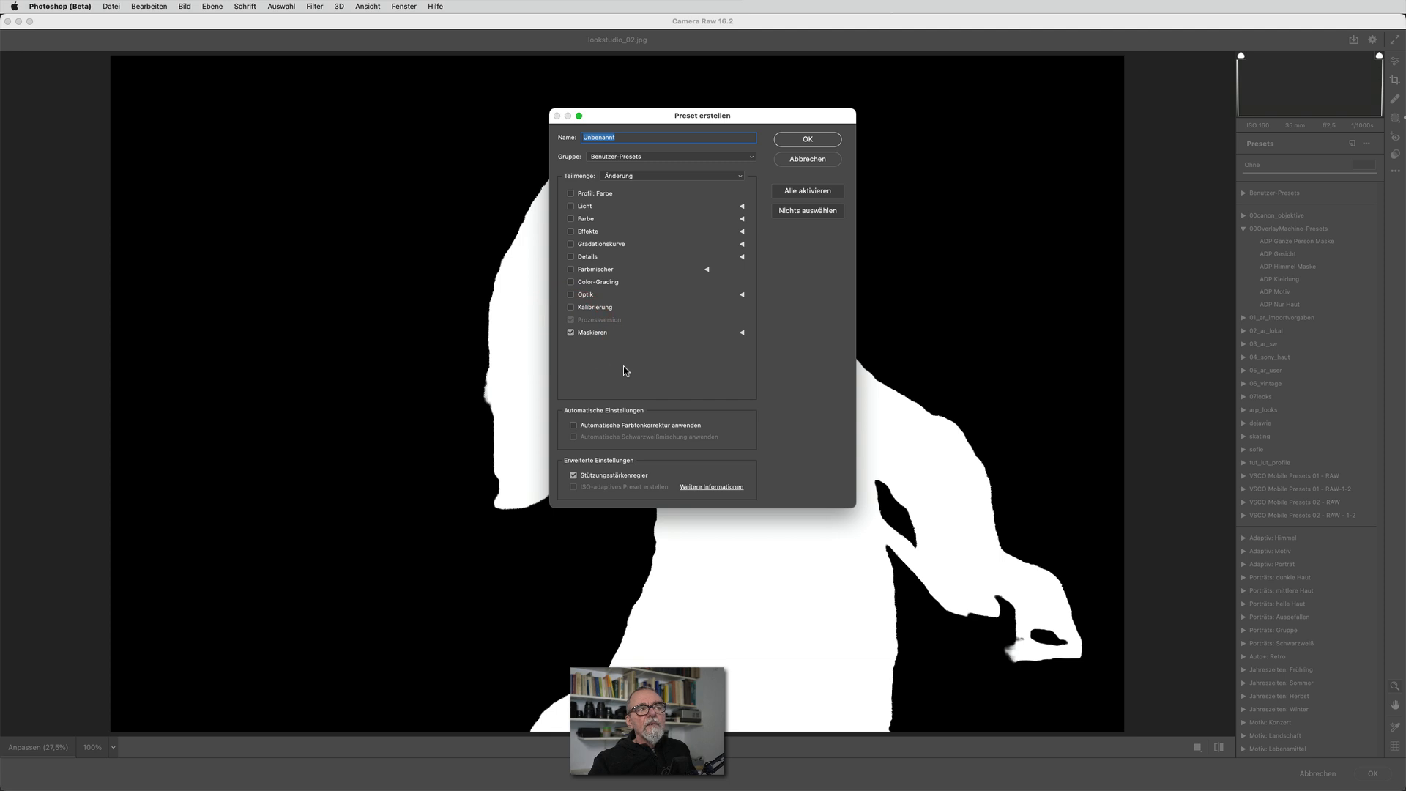
pyautogui.click(742, 332)
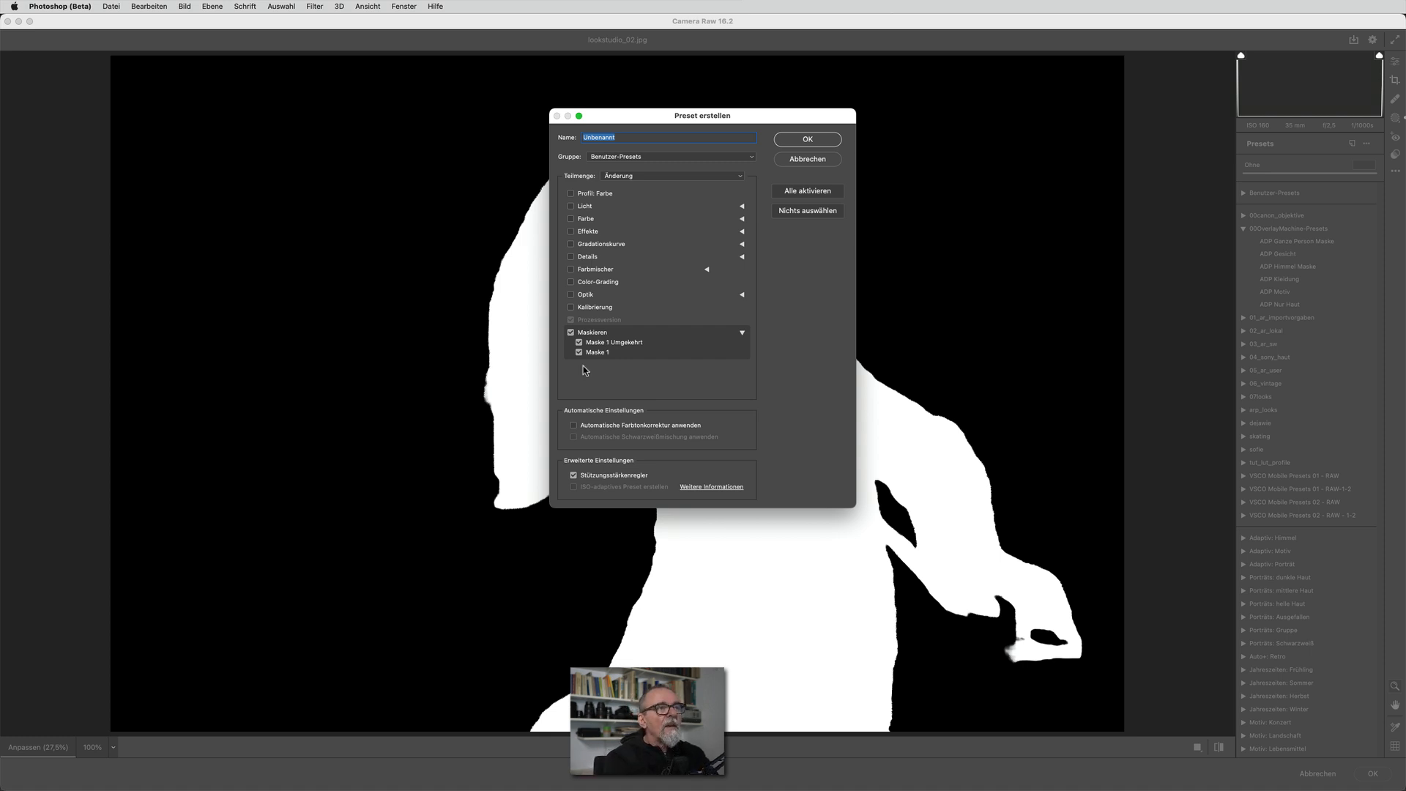
# Save the preset as "tut ganze Person" in the group 00OverlayMachine-Presets and leave Camera Raw without applying the edits
pyautogui.write('tut ganze Person')
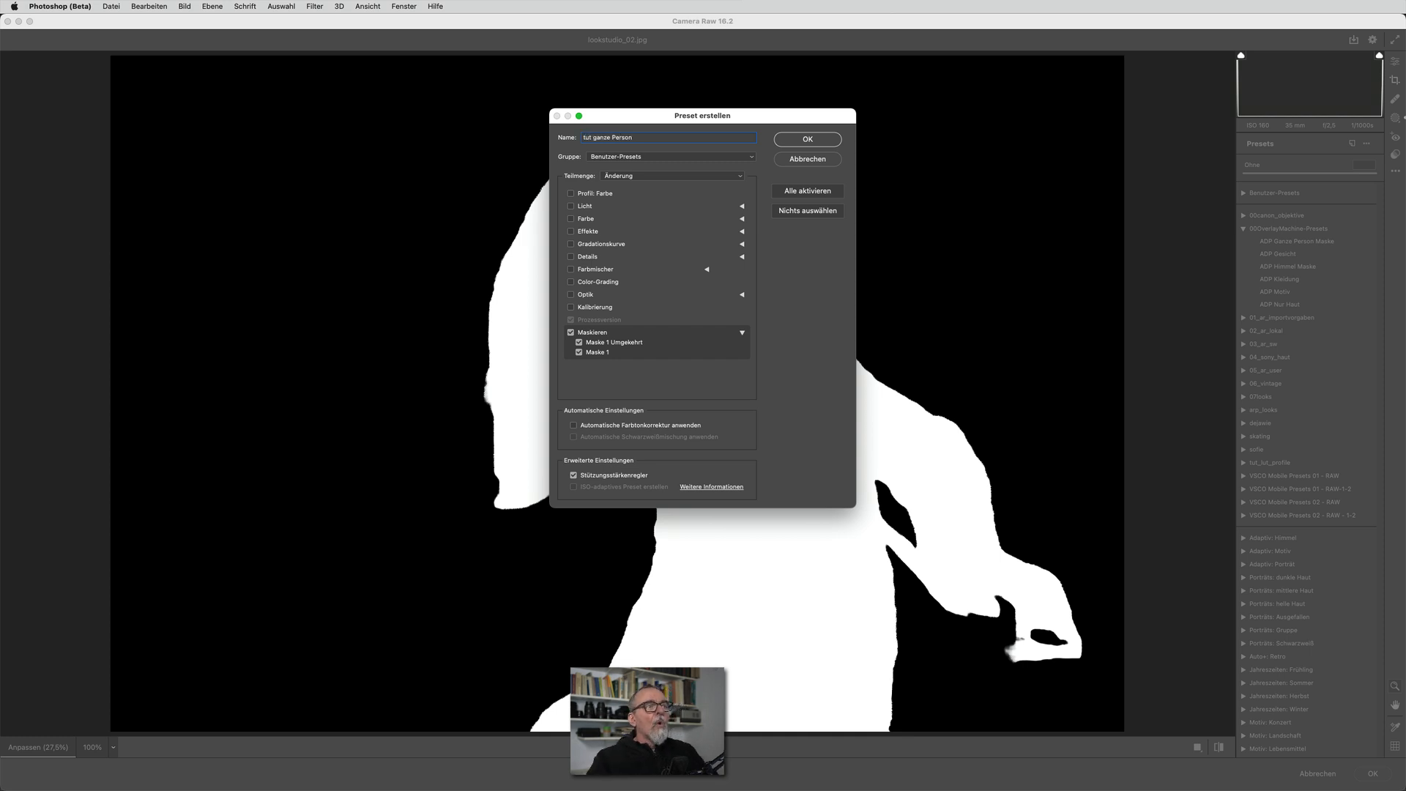
pyautogui.click(622, 157)
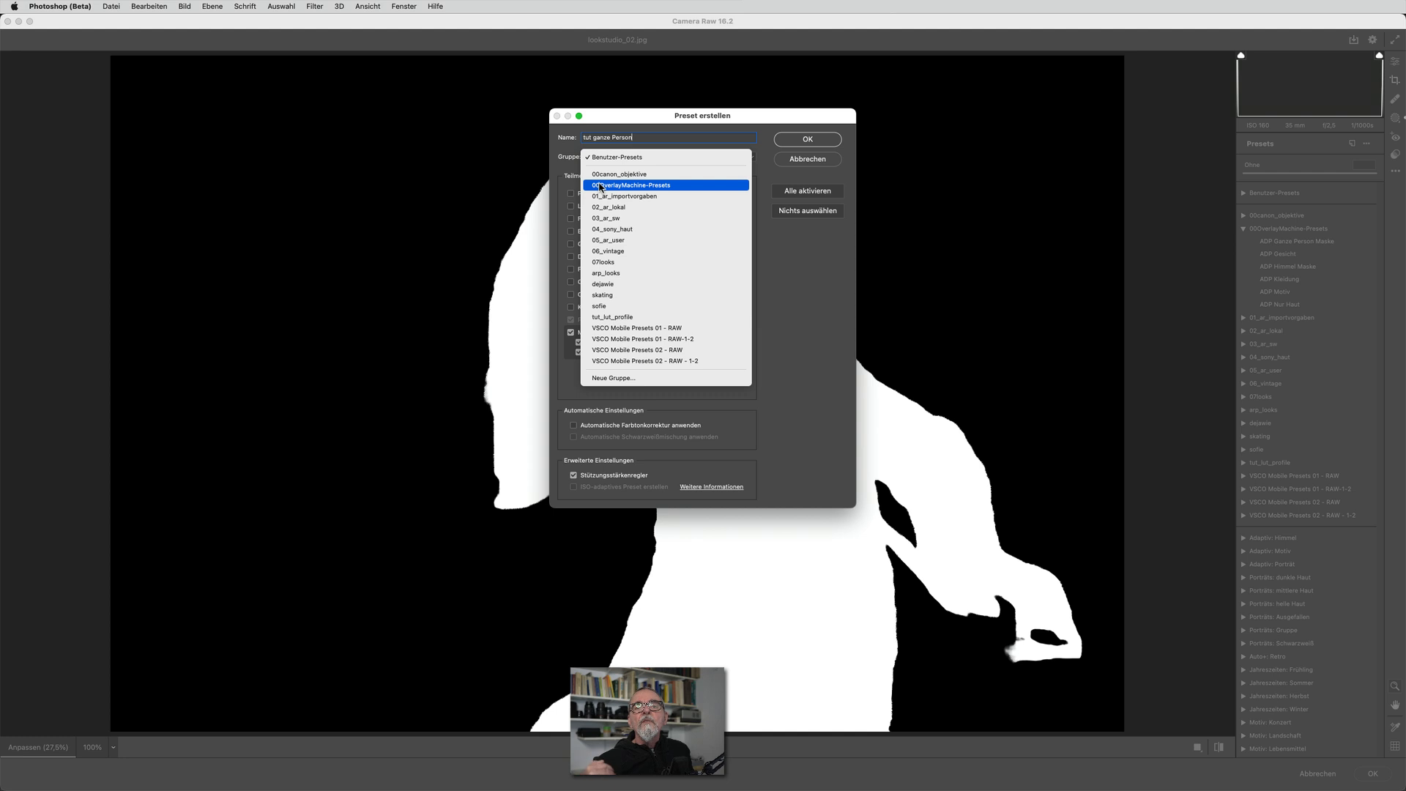
pyautogui.click(601, 186)
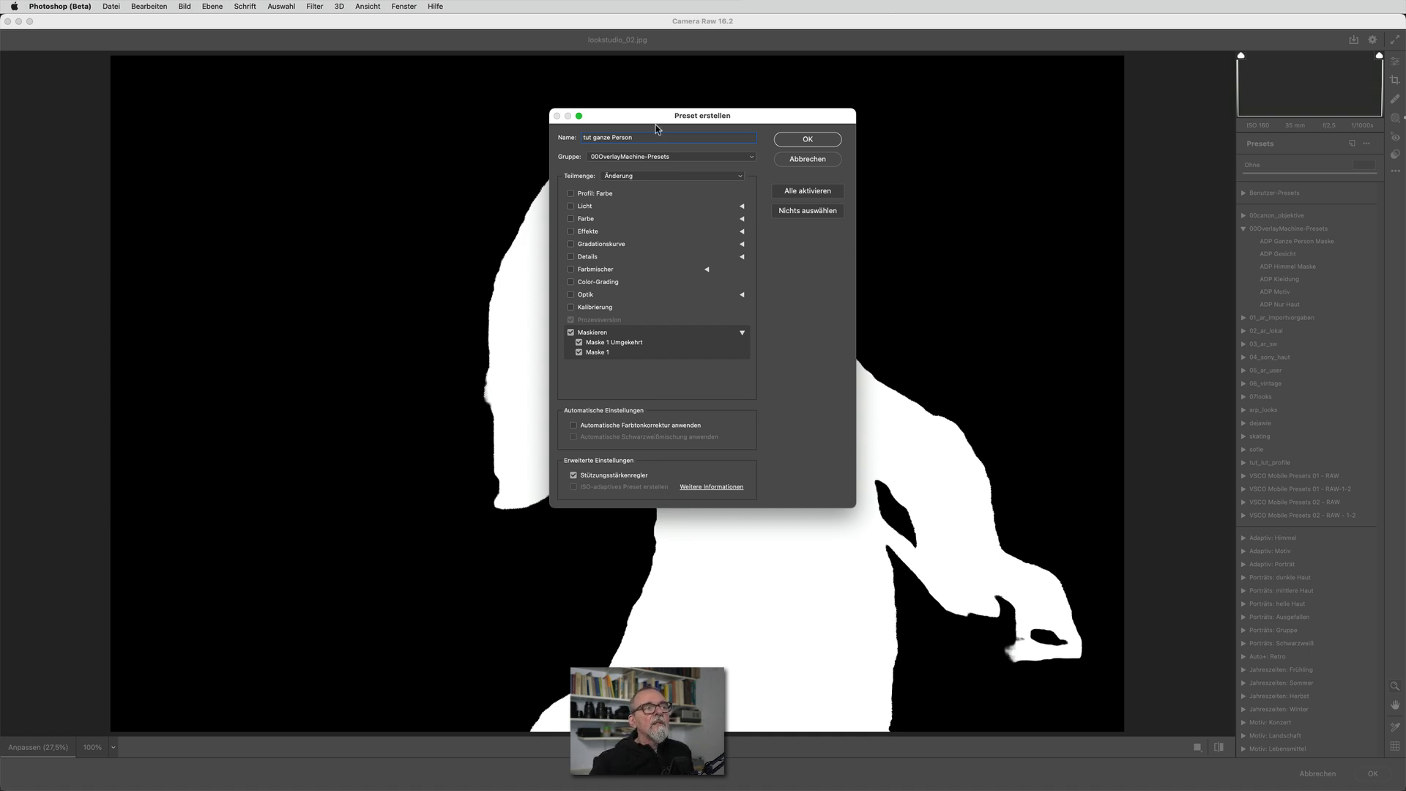
pyautogui.click(803, 143)
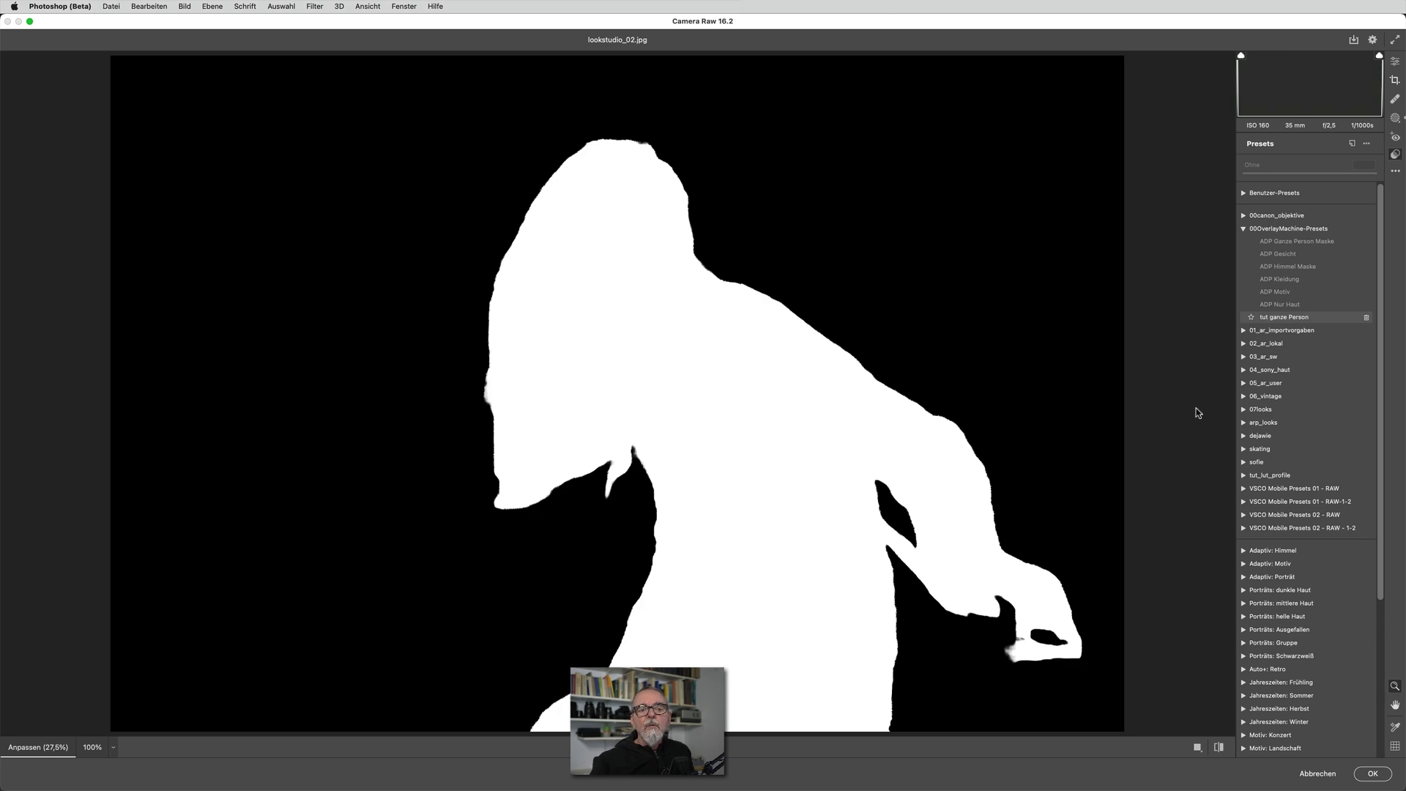
pyautogui.click(1326, 773)
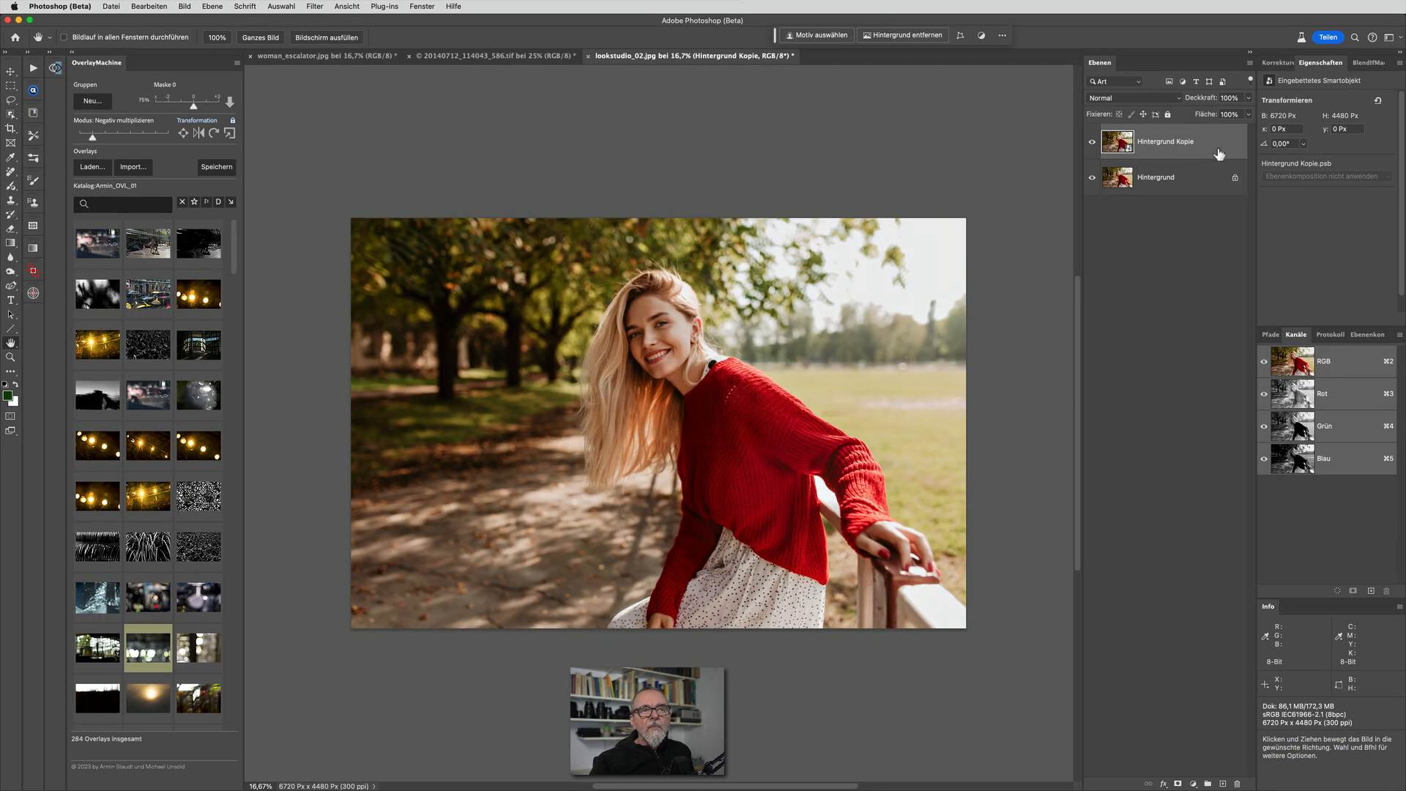
# Apply the Camera Raw filter to Hintergrund Kopie using the "tut ganze Person" preset, and toggle the layer's visibility to compare it with the original
pyautogui.click(313, 6)
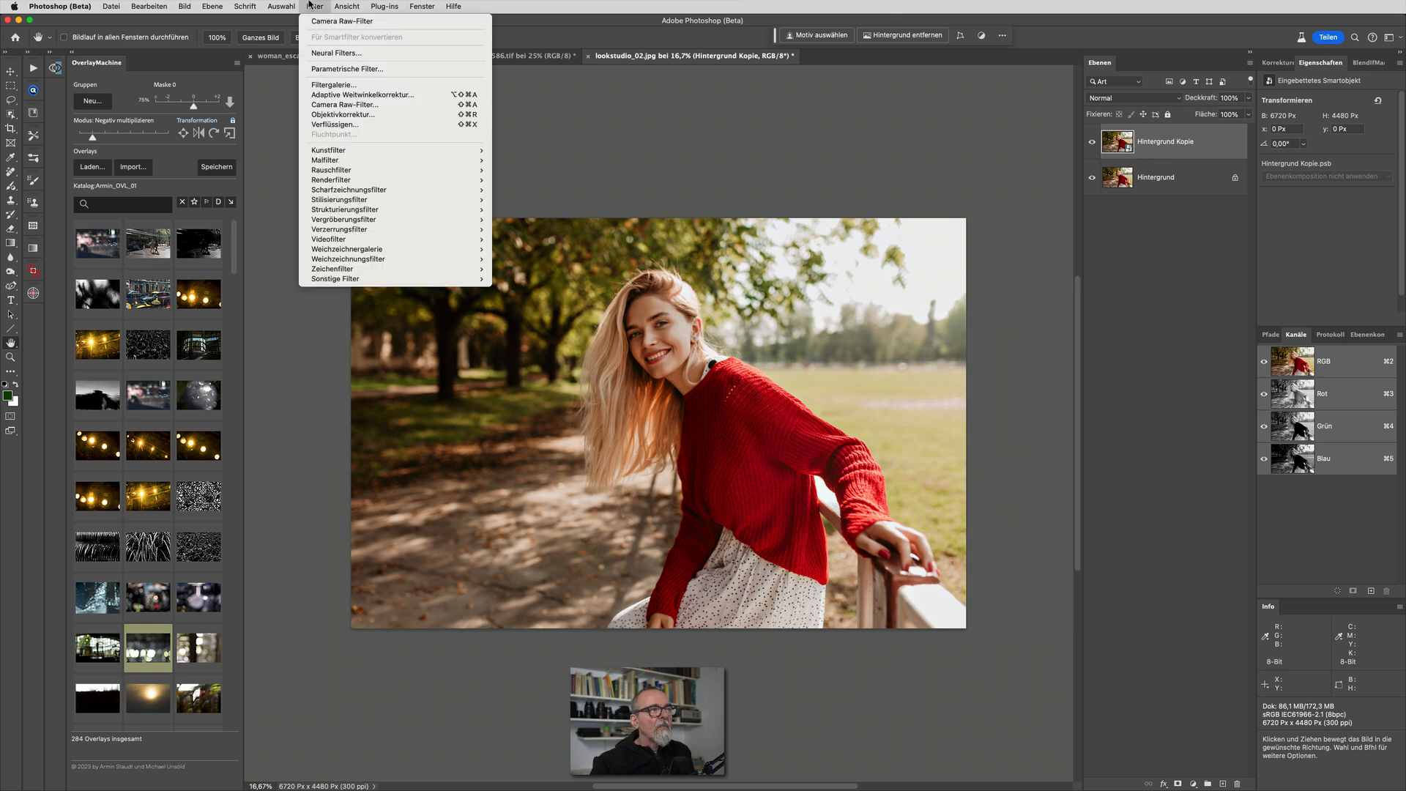
pyautogui.click(327, 100)
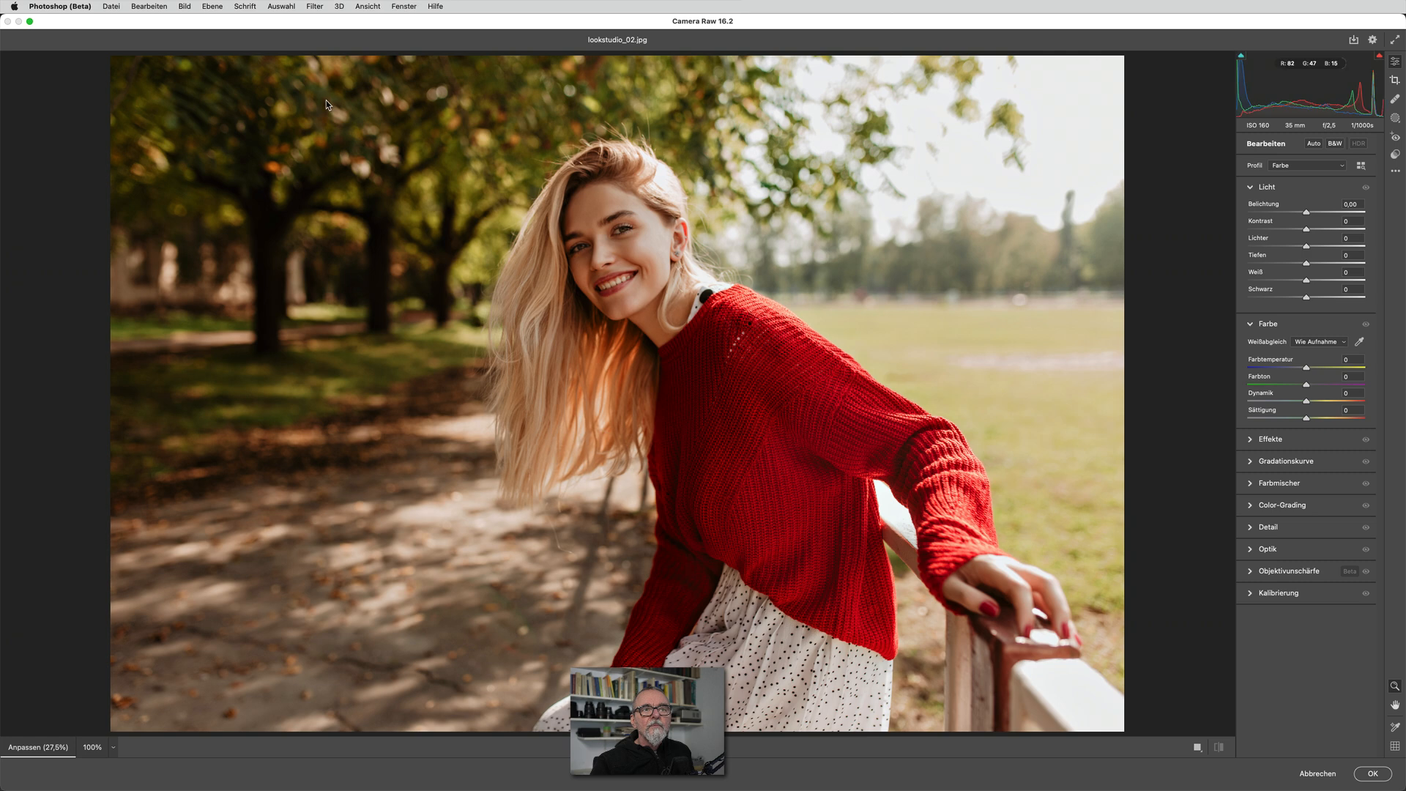
pyautogui.click(1395, 154)
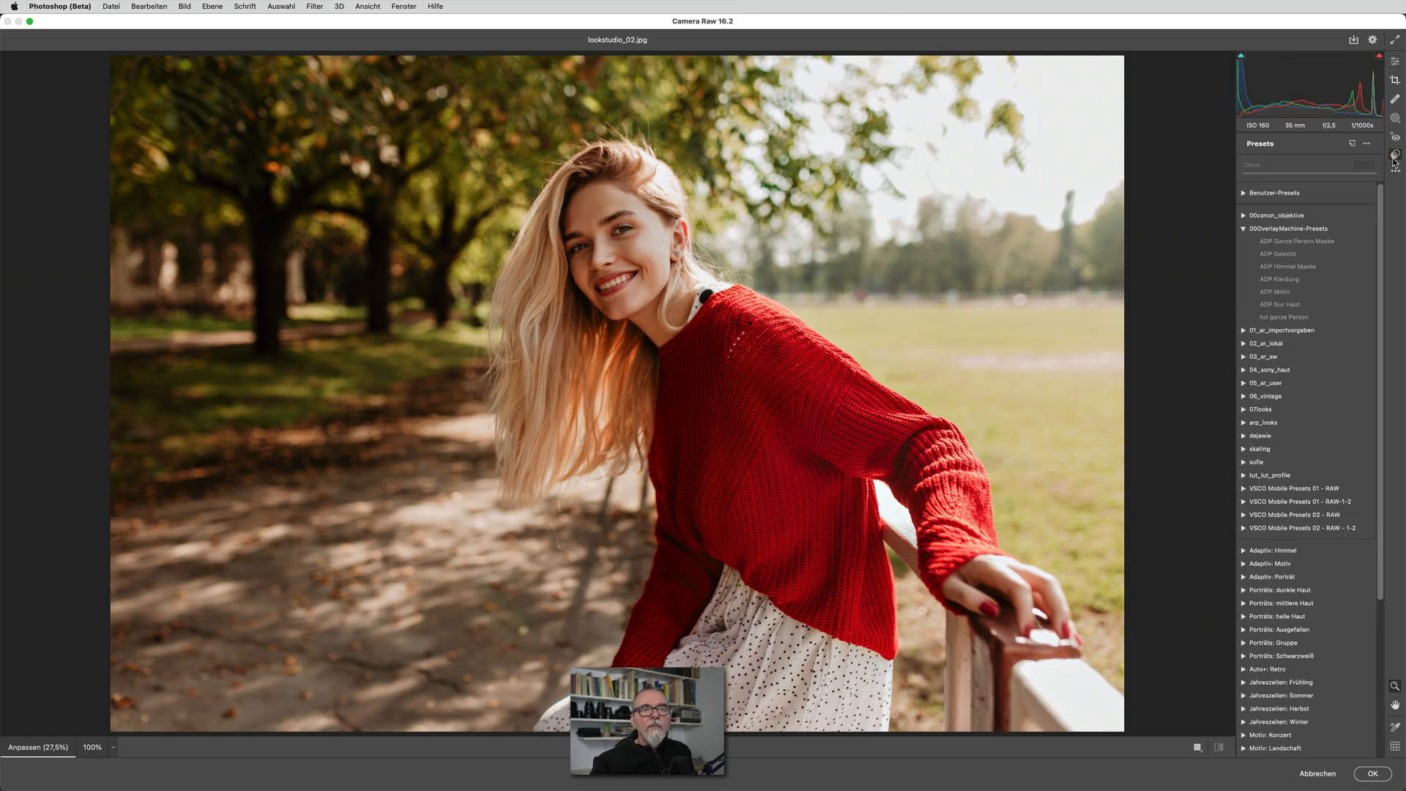
pyautogui.click(1317, 314)
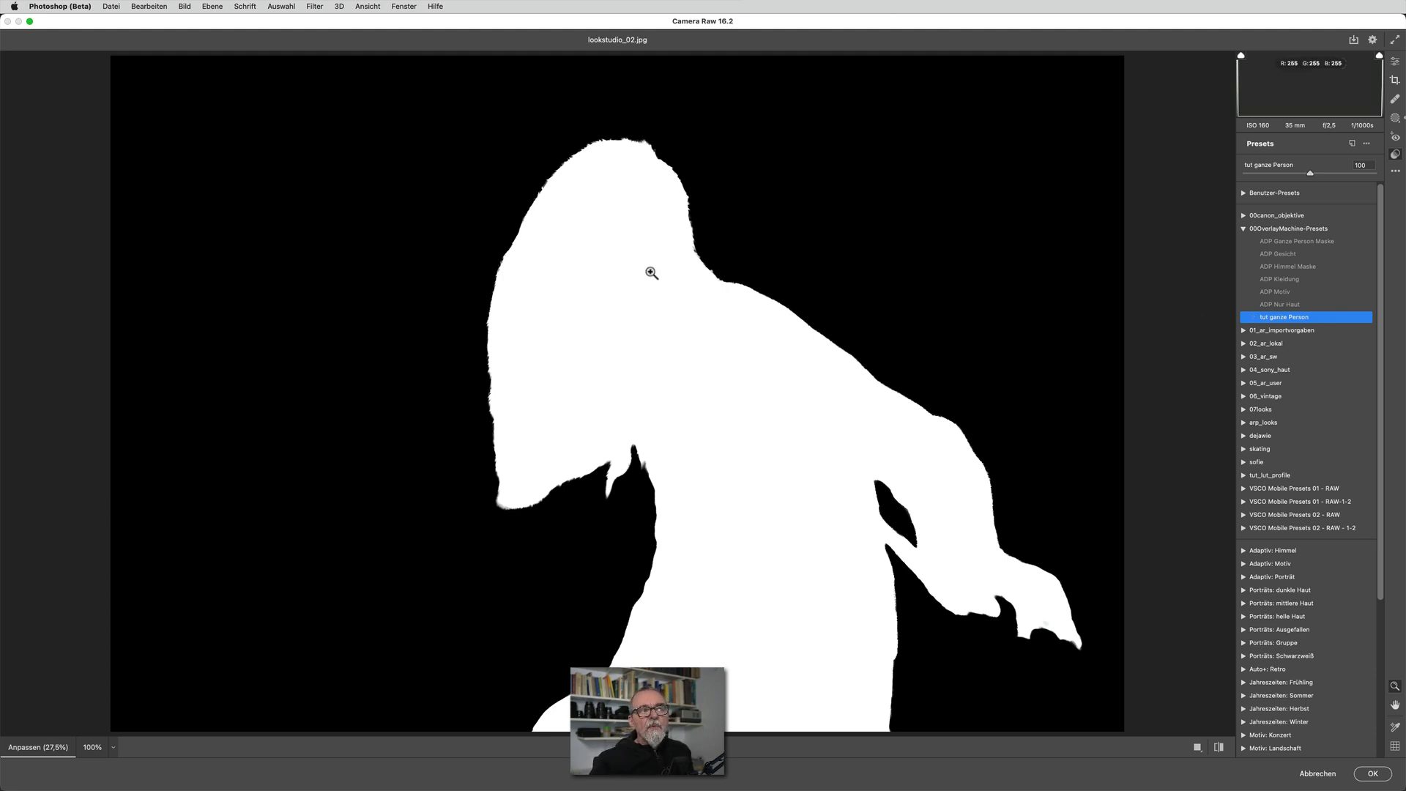
pyautogui.click(1373, 774)
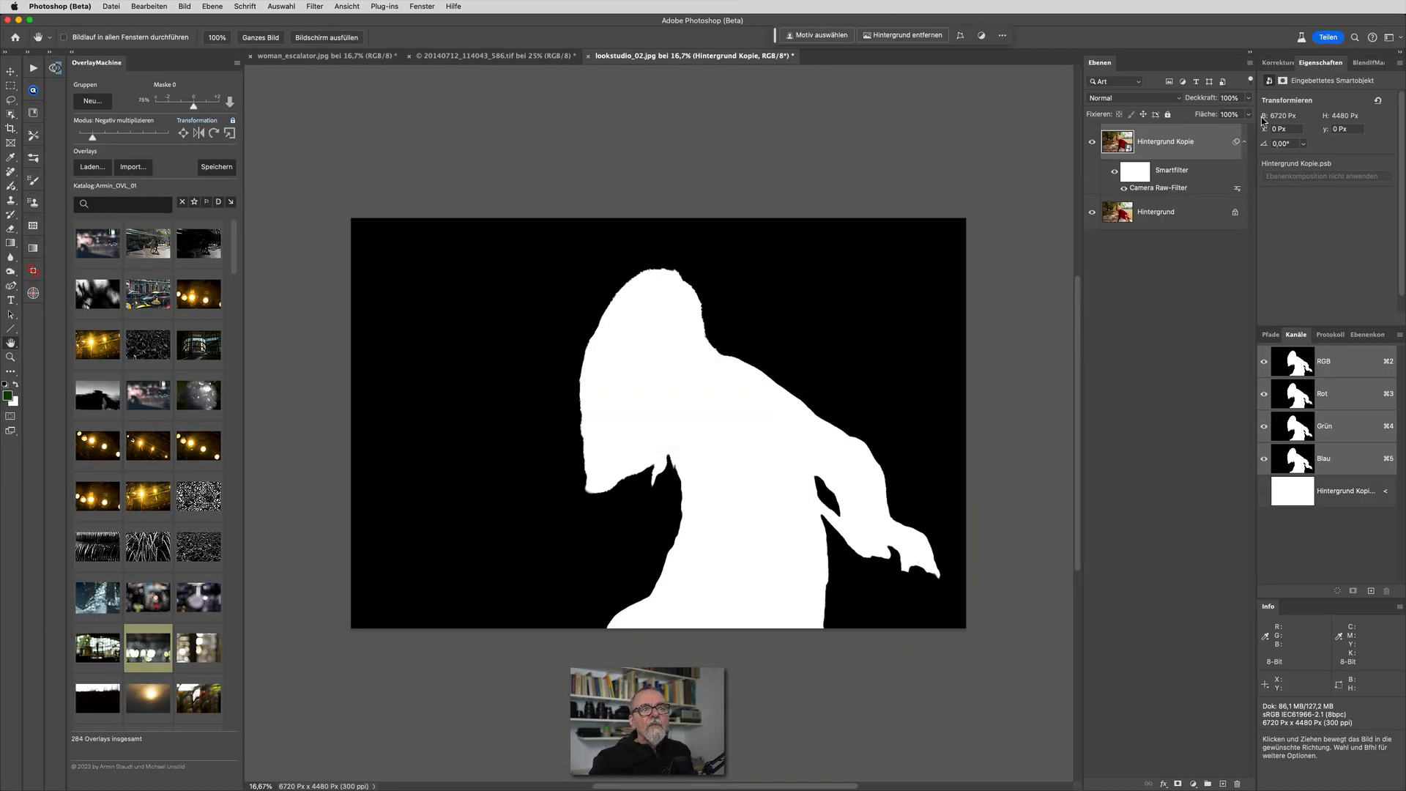
pyautogui.click(1092, 143)
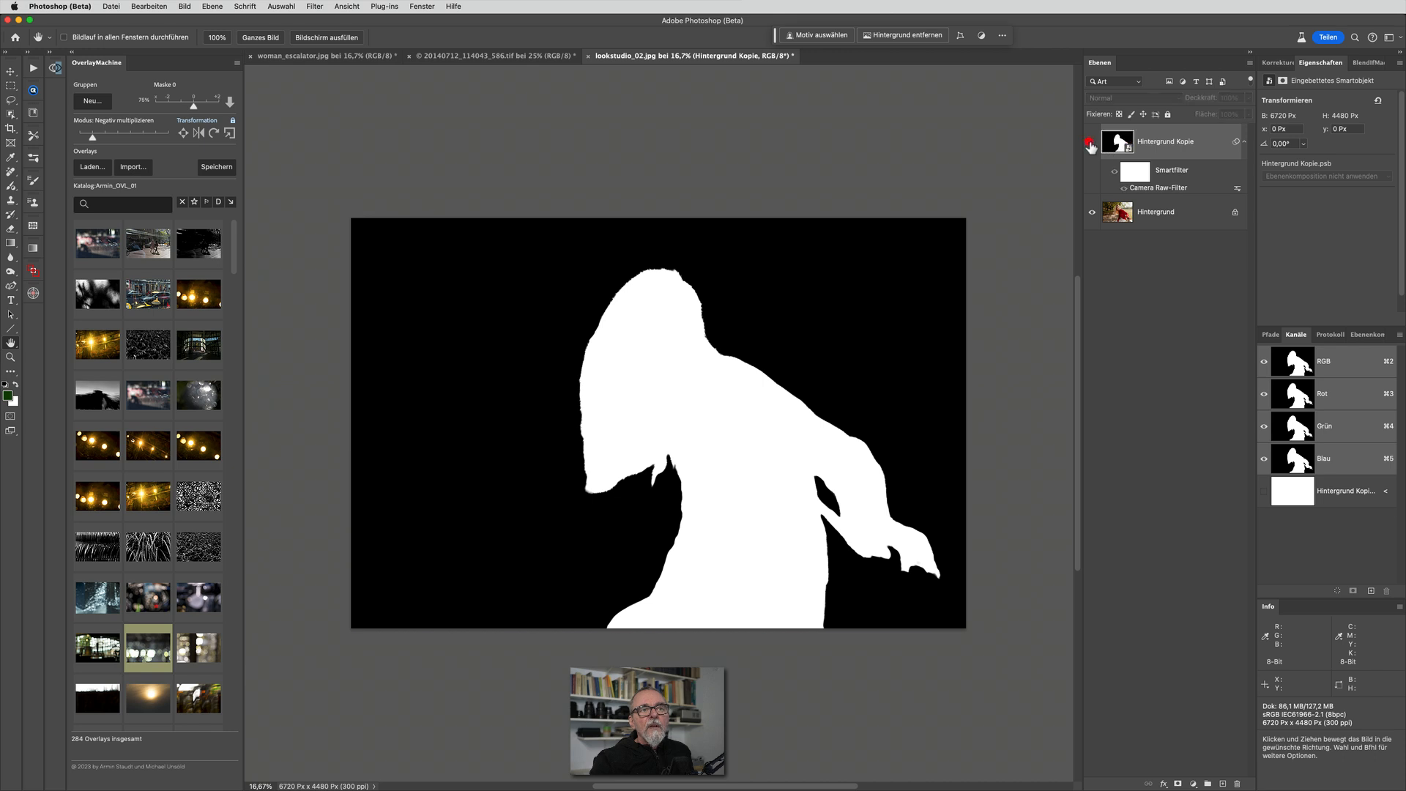
pyautogui.click(1092, 142)
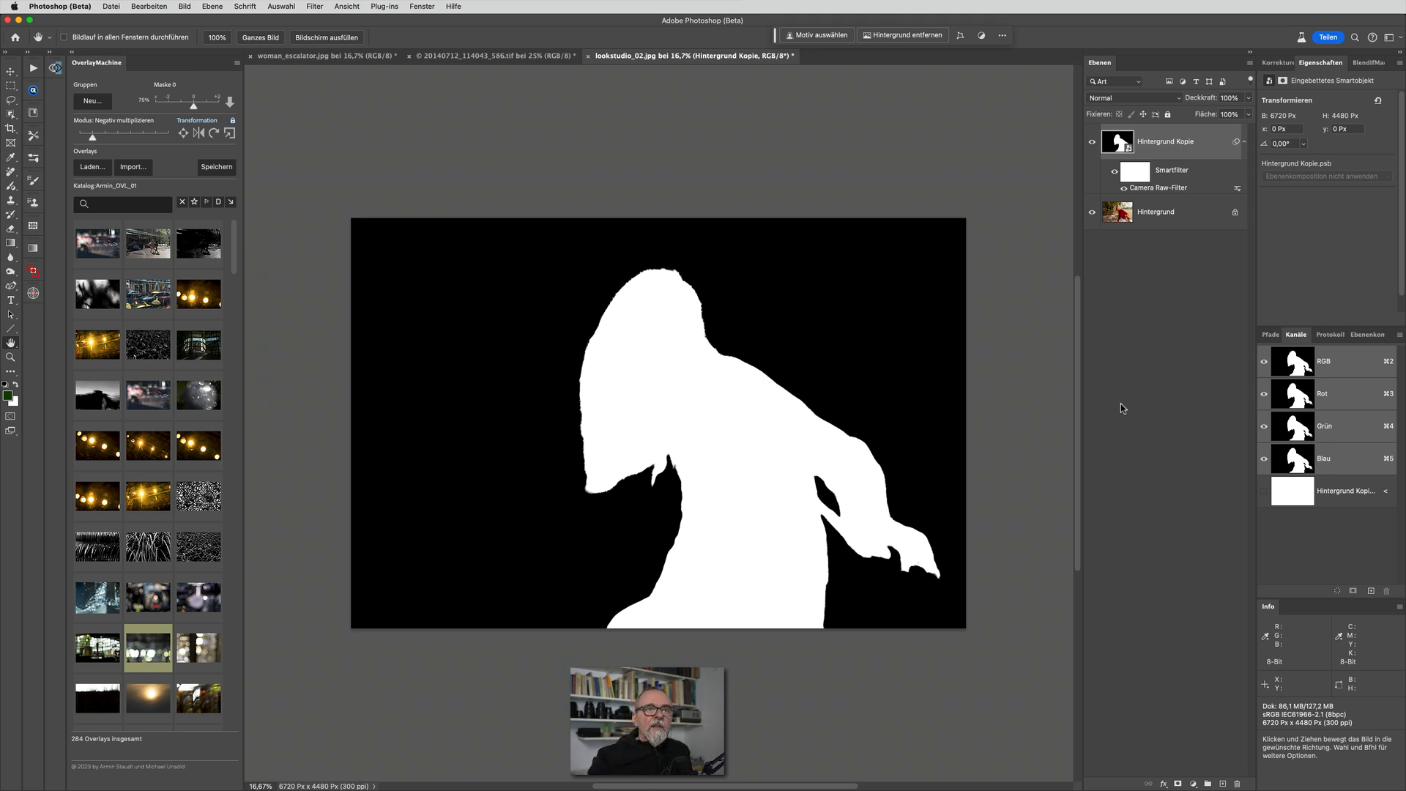
# Hide the Hintergrund Kopie layer and add a Curves adjustment layer above it
pyautogui.click(1093, 147)
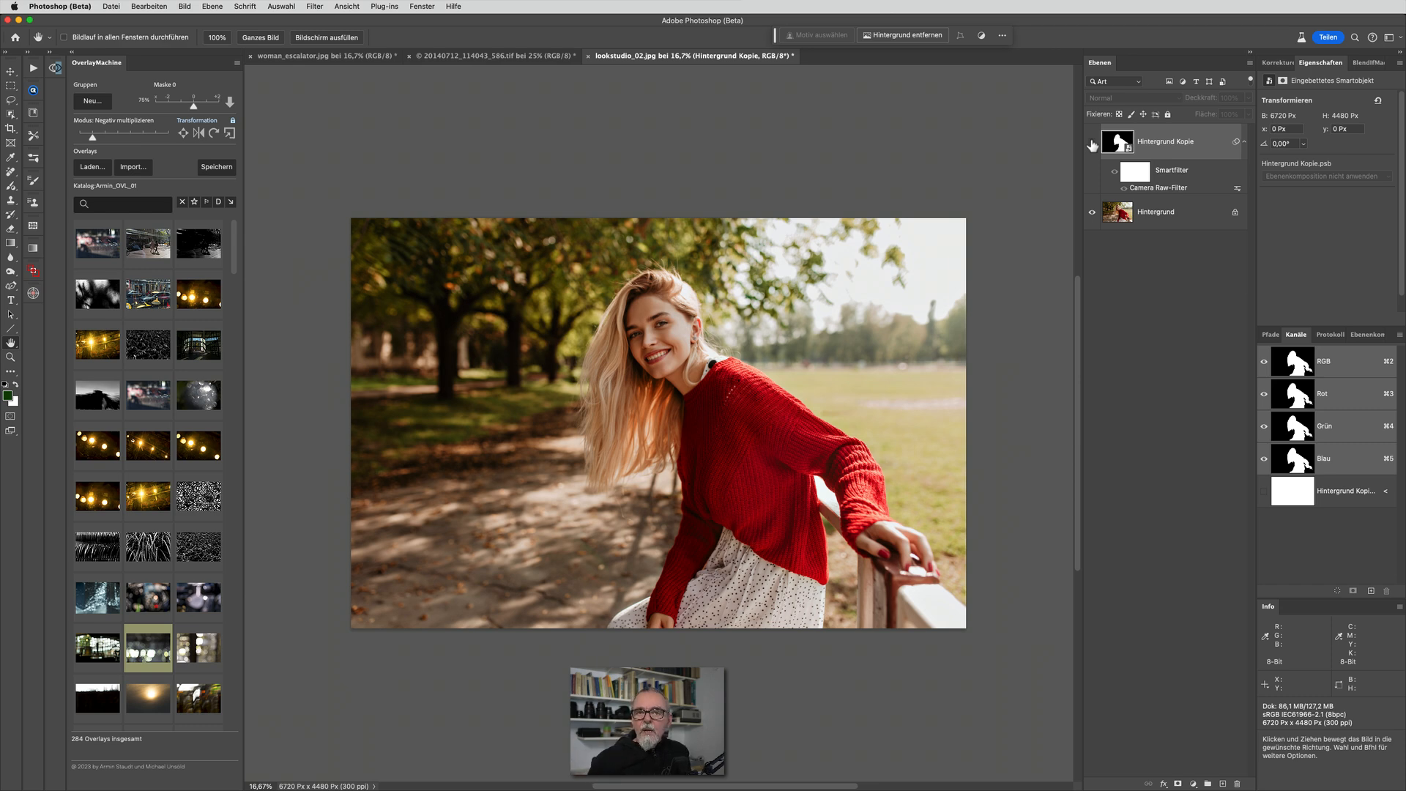
pyautogui.click(1271, 63)
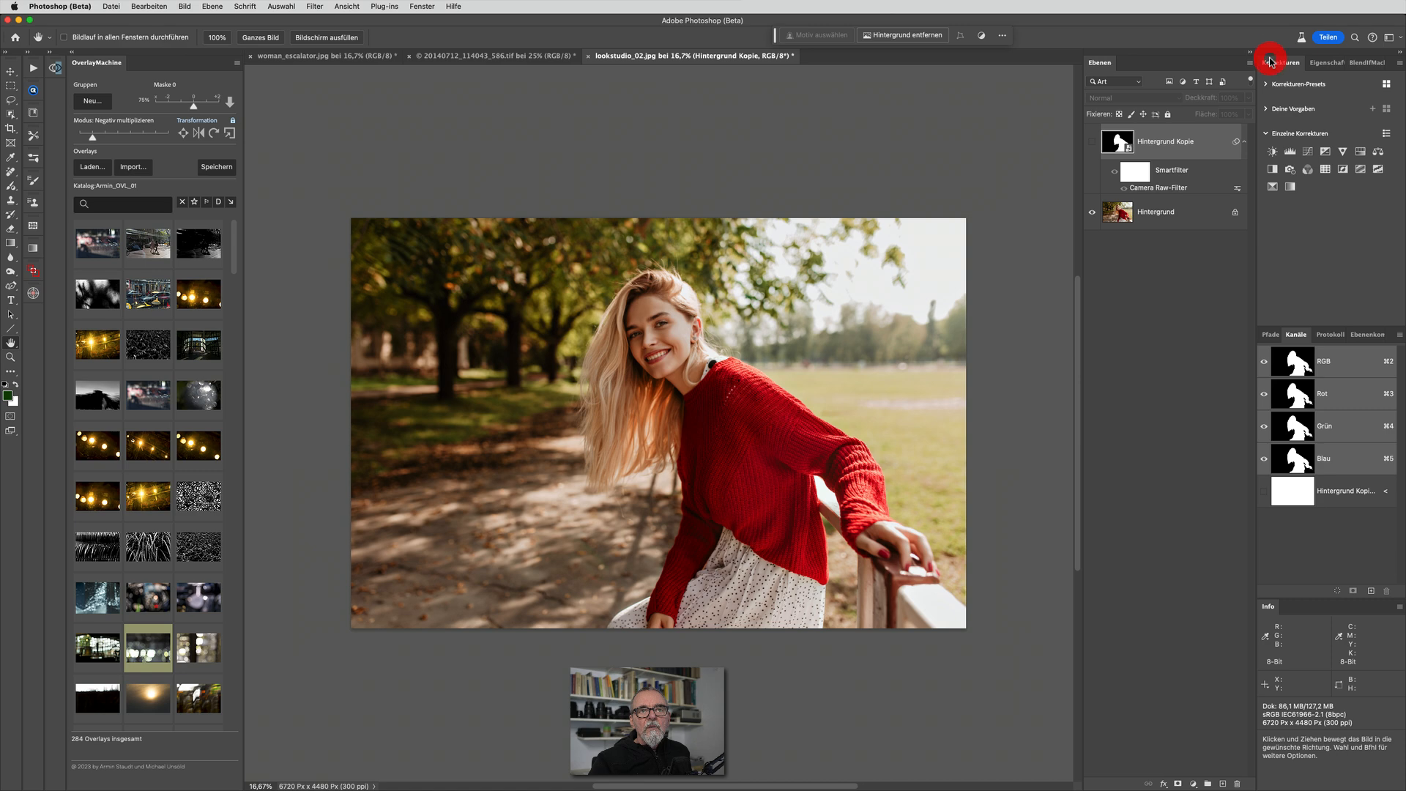
pyautogui.click(1309, 152)
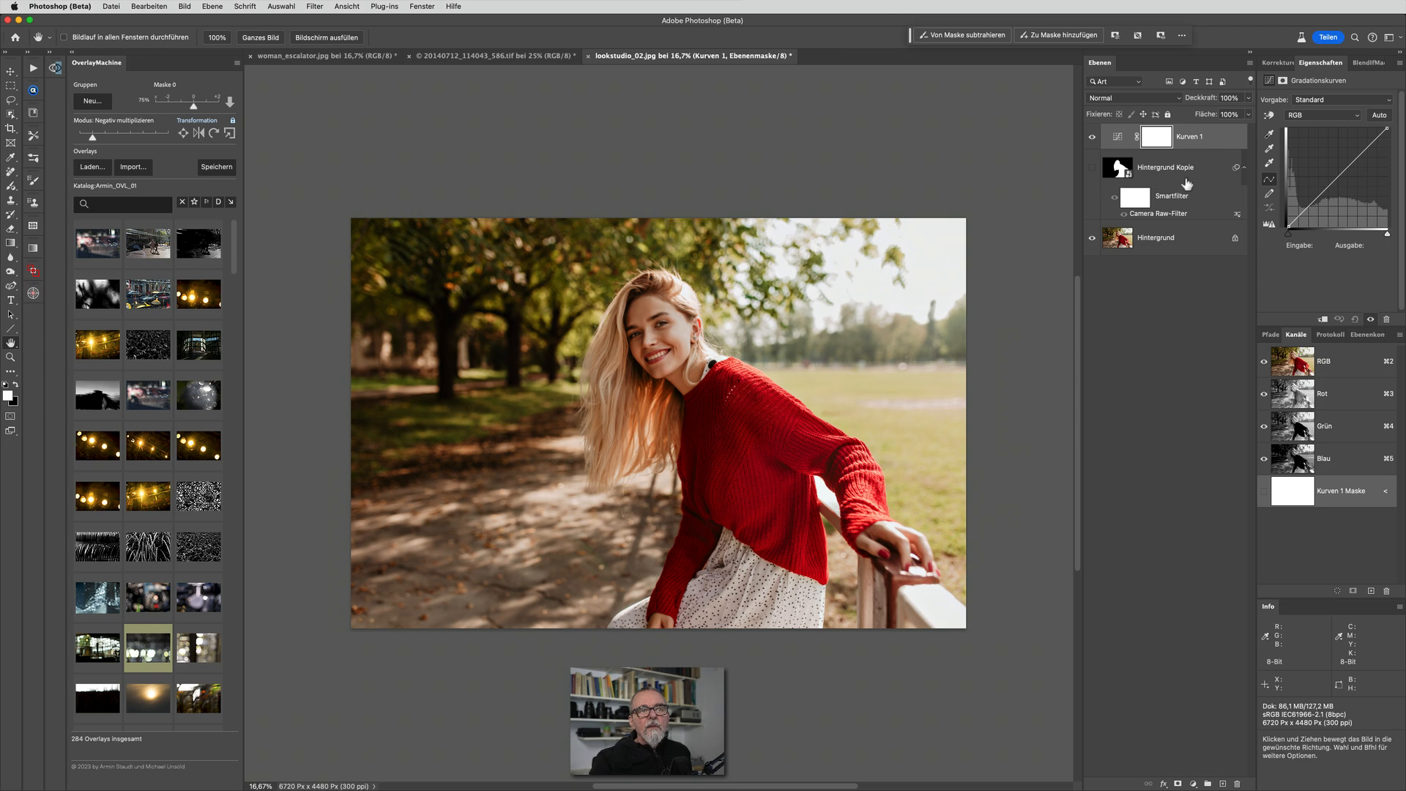
# Fill the Kurven 1 mask using Bildberechnungen with Hintergrund Kopie as the source layer, the RGB channel and Mischmodus Normal
pyautogui.click(185, 7)
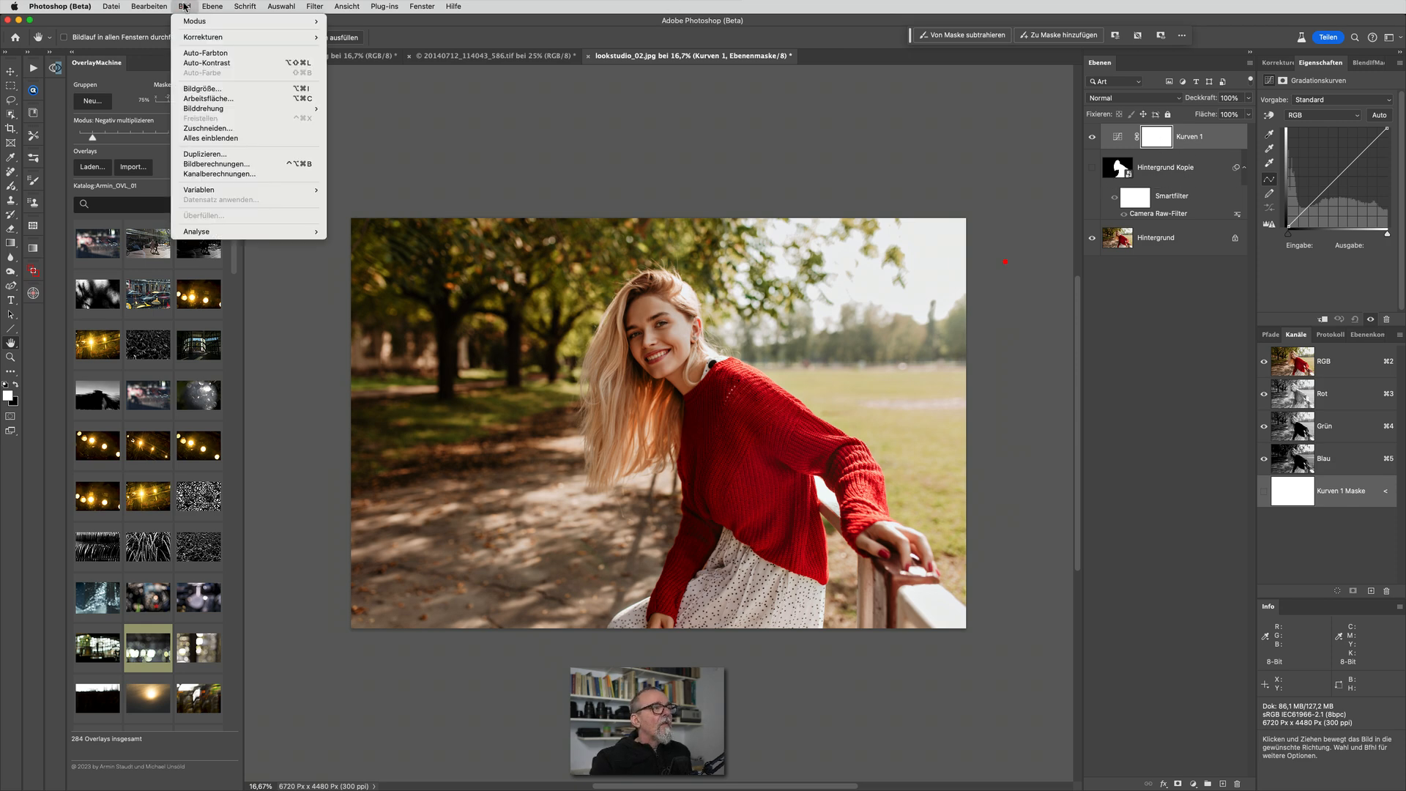
pyautogui.click(209, 166)
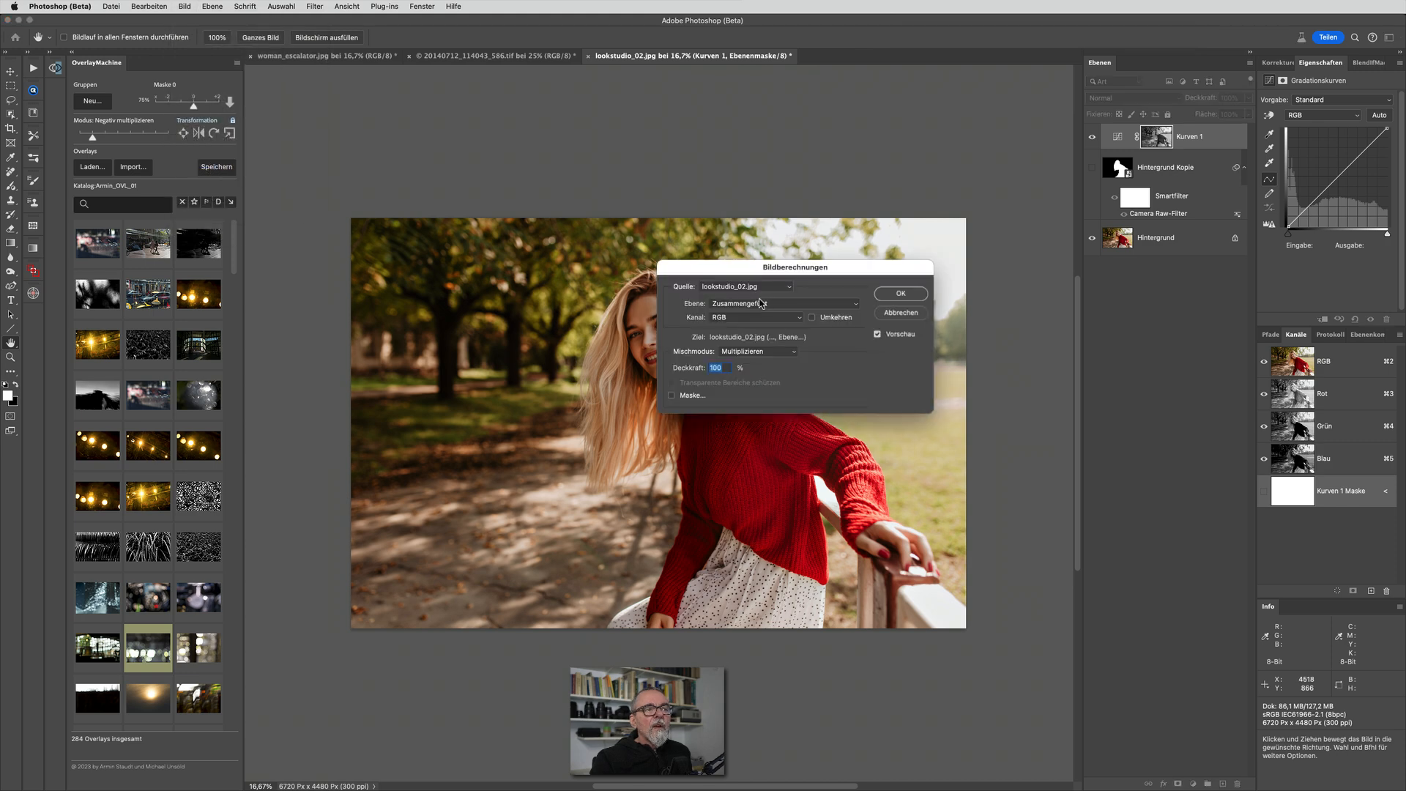
pyautogui.click(761, 304)
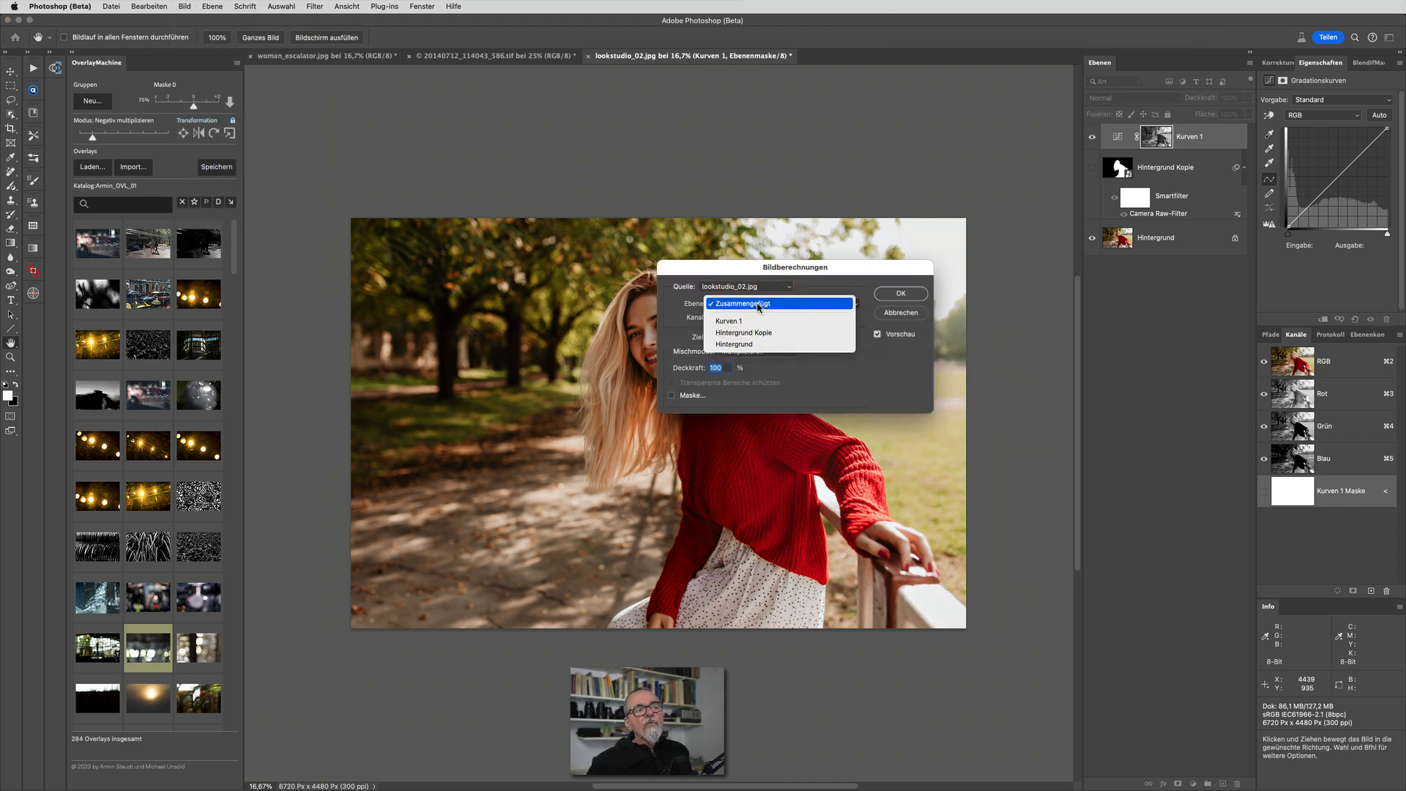
pyautogui.click(754, 333)
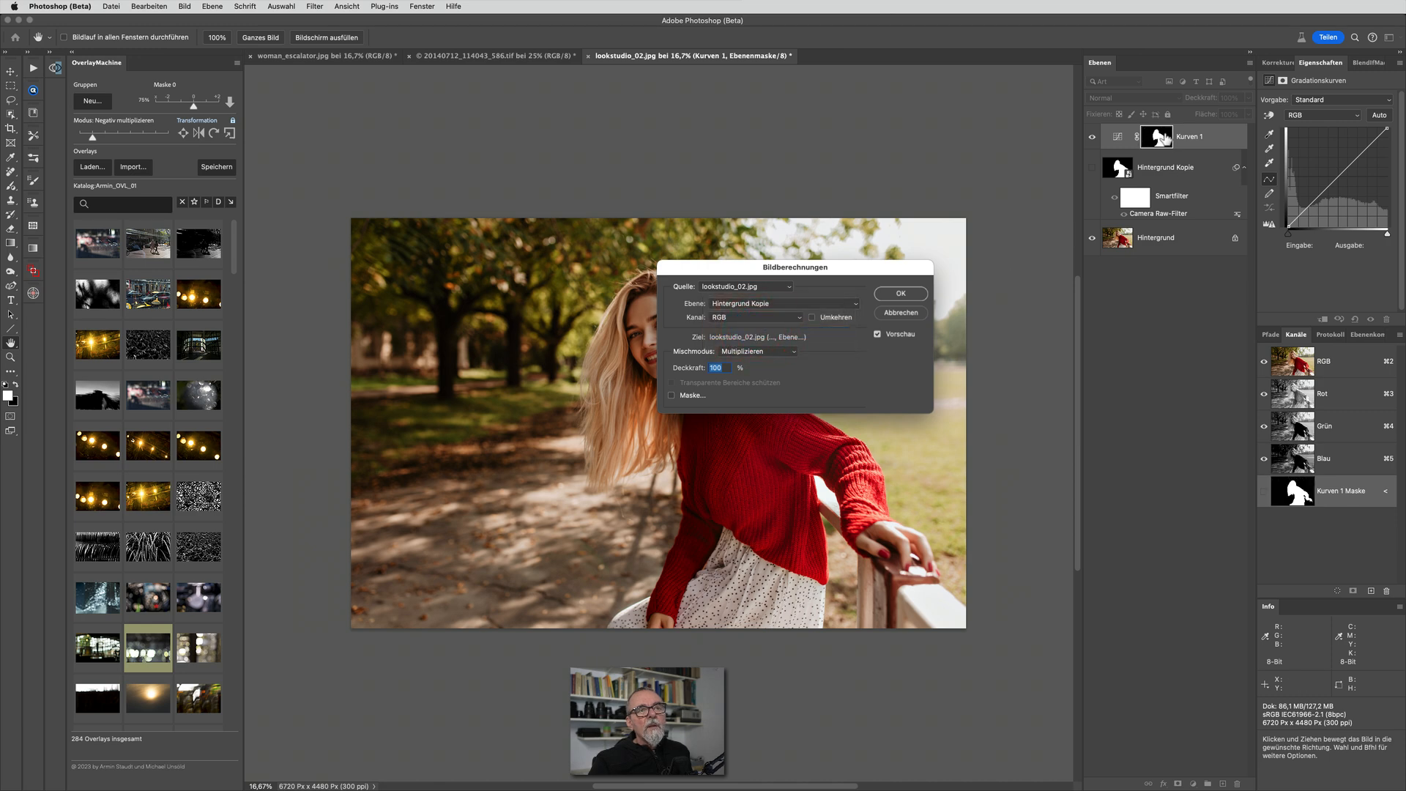
pyautogui.click(787, 351)
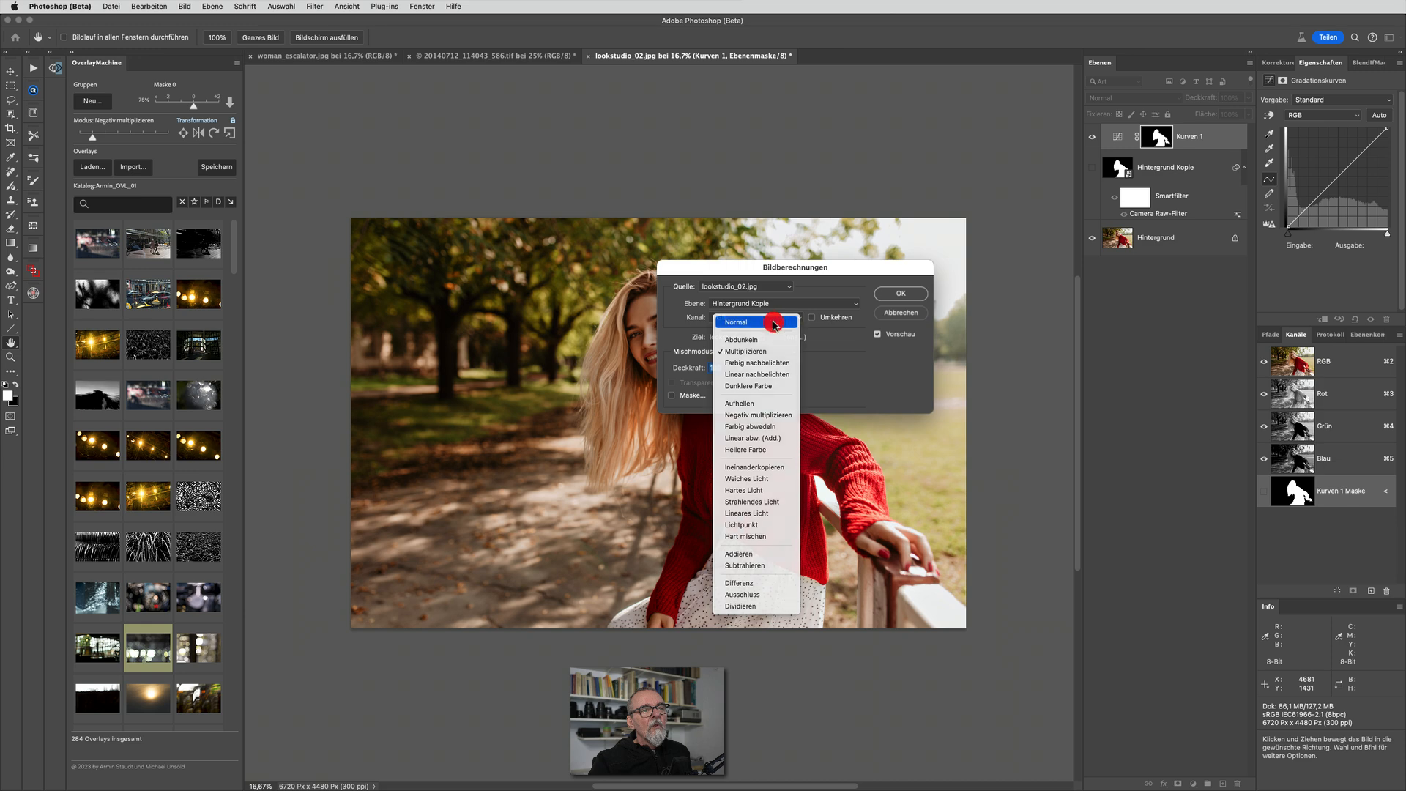
pyautogui.click(773, 322)
pyautogui.click(891, 292)
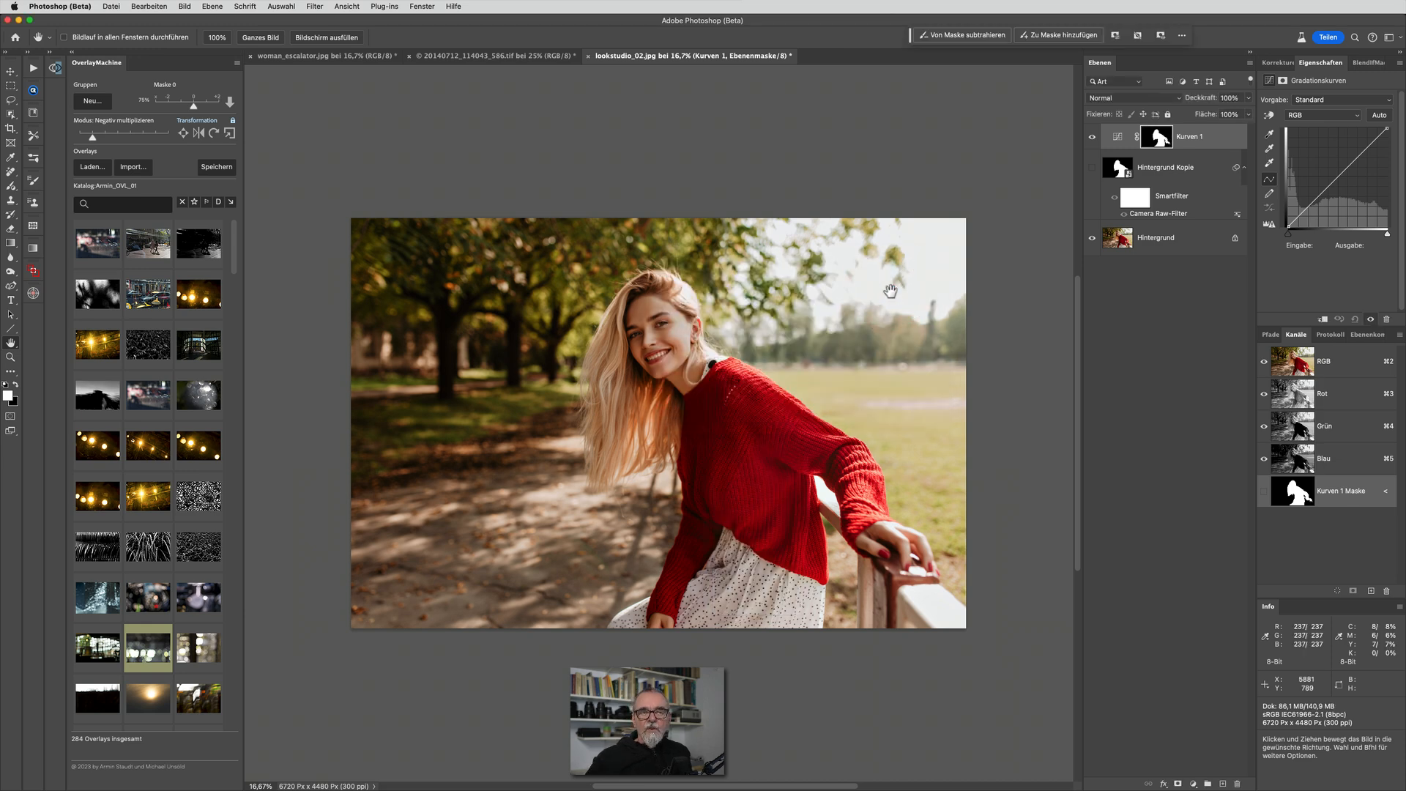
# Delete the Hintergrund Kopie layer, and add a curve point at input 140, output 141 in Kurven 1
pyautogui.click(1204, 172)
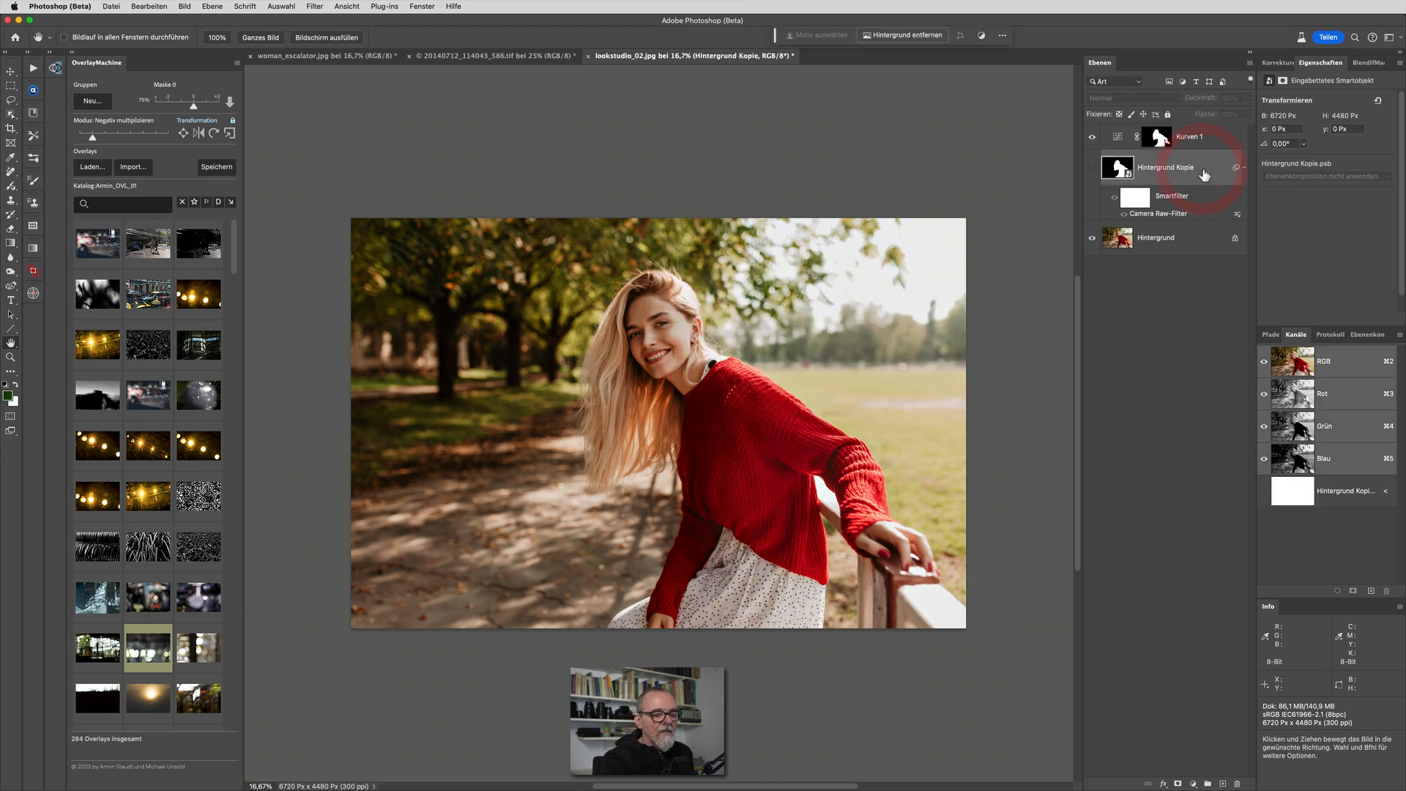
pyautogui.press('Delete')
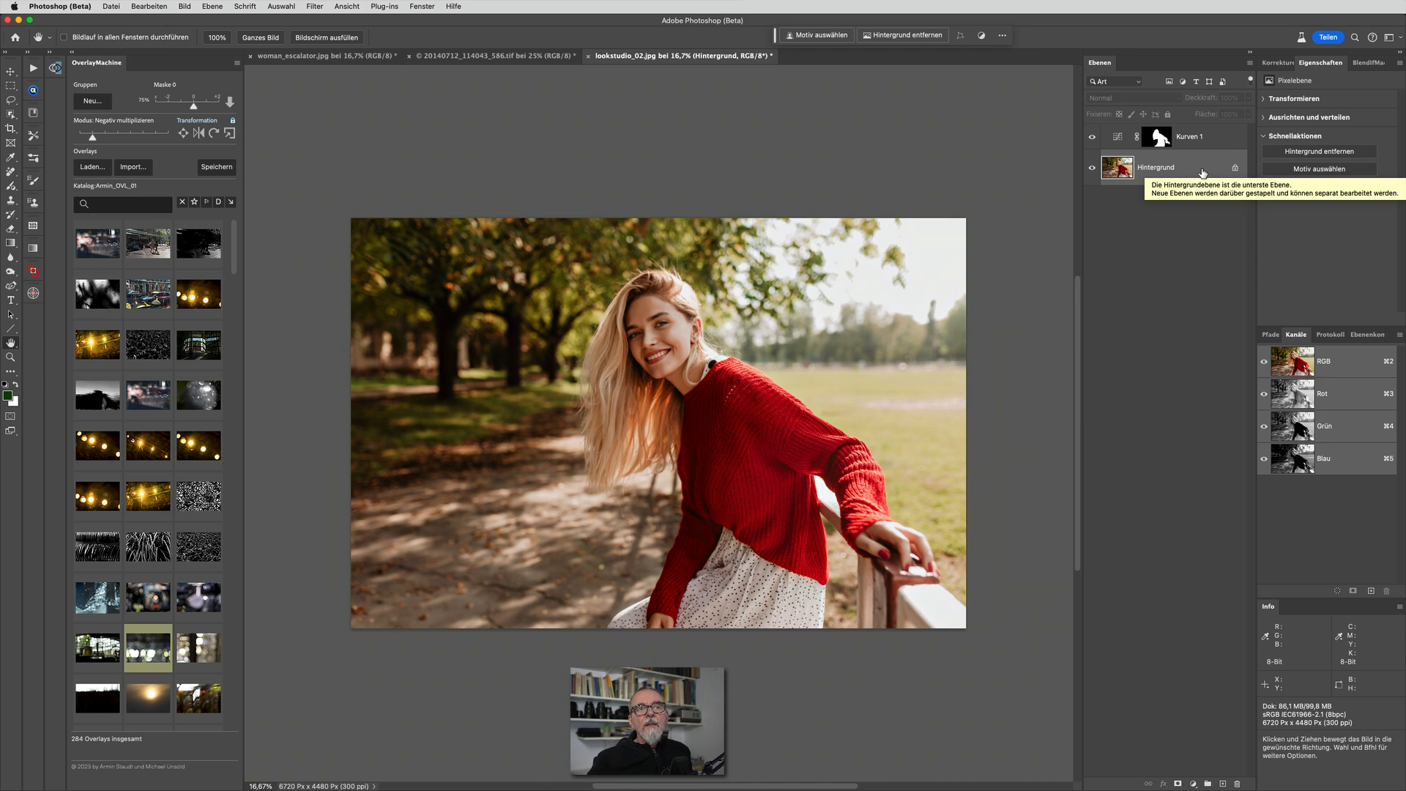
pyautogui.click(1120, 136)
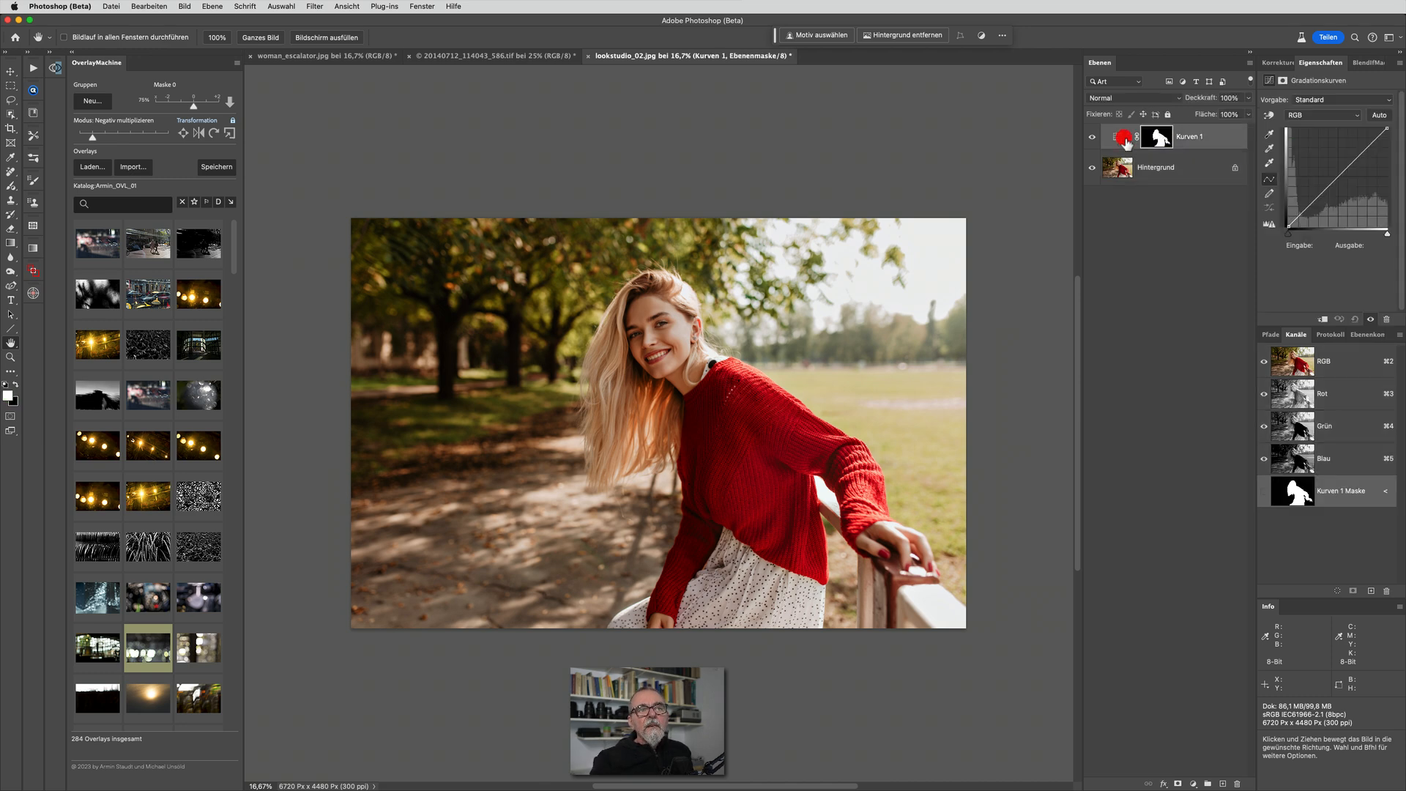
pyautogui.moveTo(1345, 171)
pyautogui.mouseDown()
pyautogui.moveTo(1325, 159)
pyautogui.moveTo(1343, 172)
pyautogui.mouseUp()
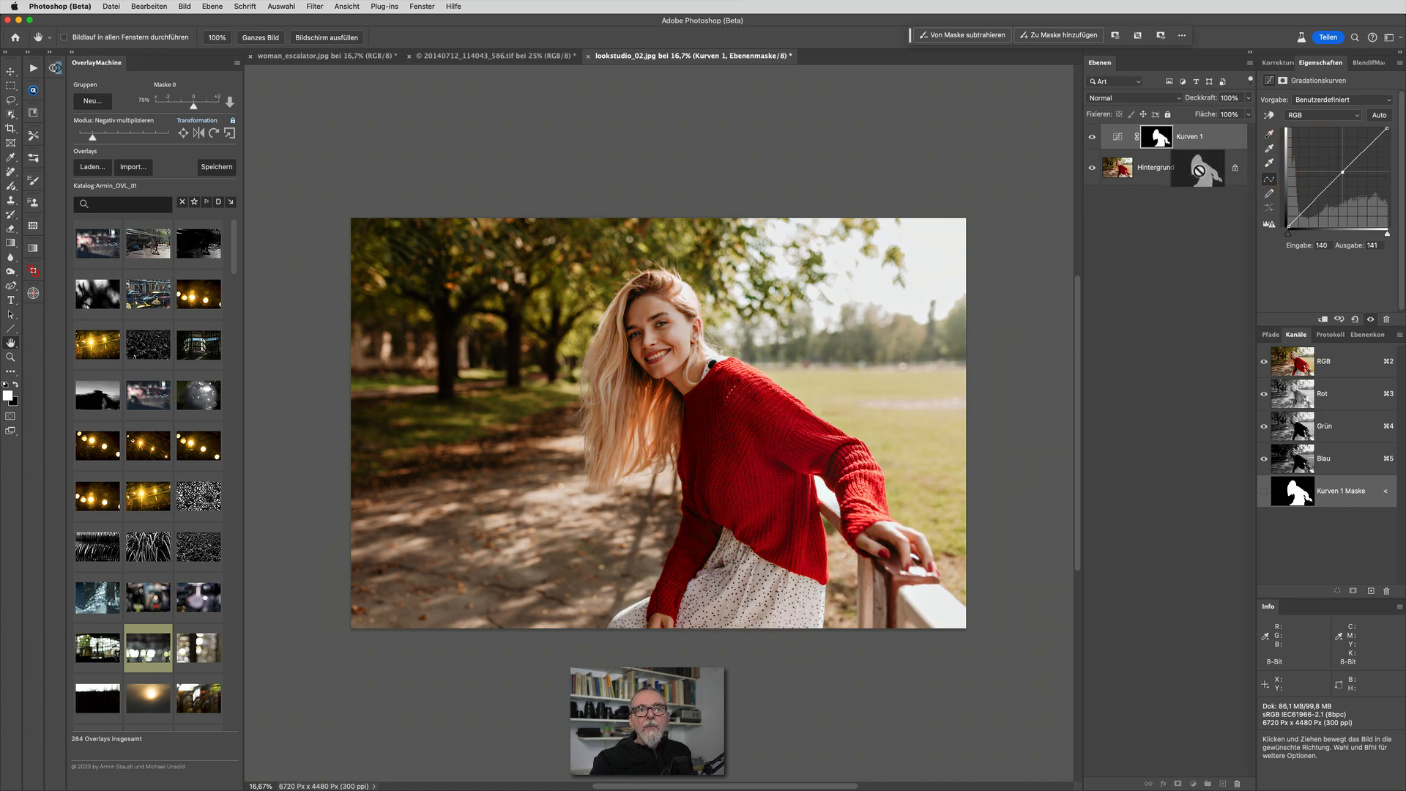
pyautogui.click(1158, 137)
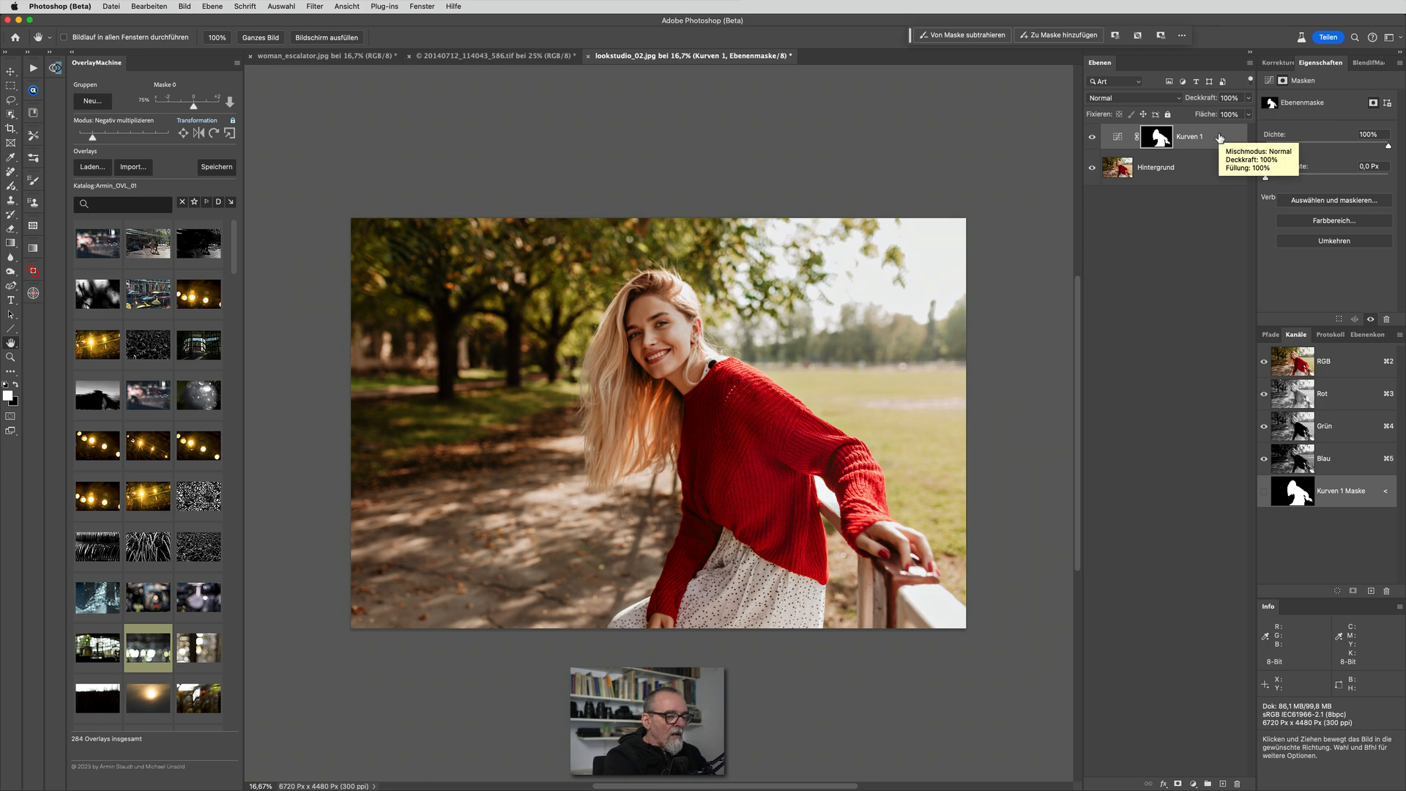
# Undo the edits in lookstudio_02.jpg back to the plain Hintergrund layer, including the Curves layer and the smart object copy
pyautogui.press('super+z')
pyautogui.press('super+z')
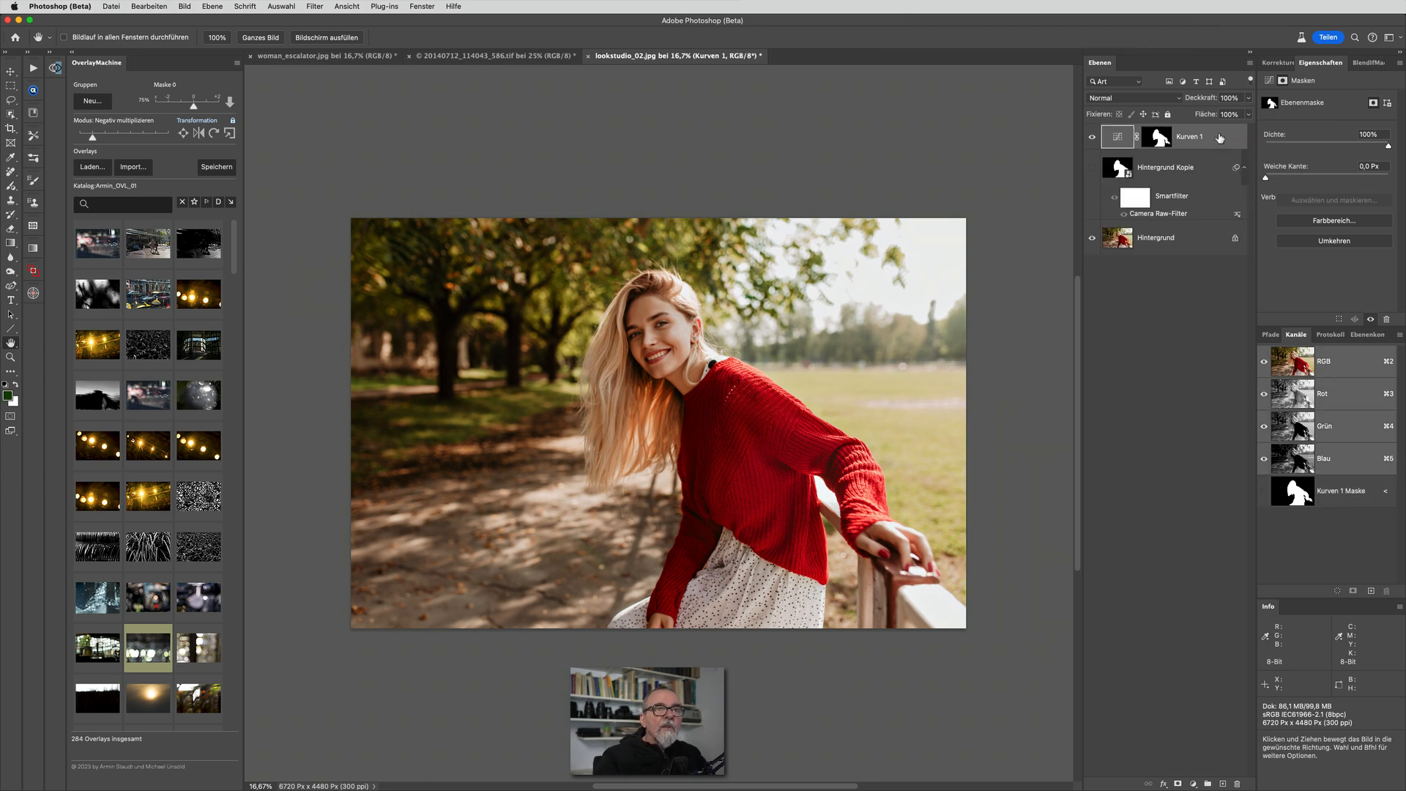
pyautogui.press('super+z')
pyautogui.press('super+z')
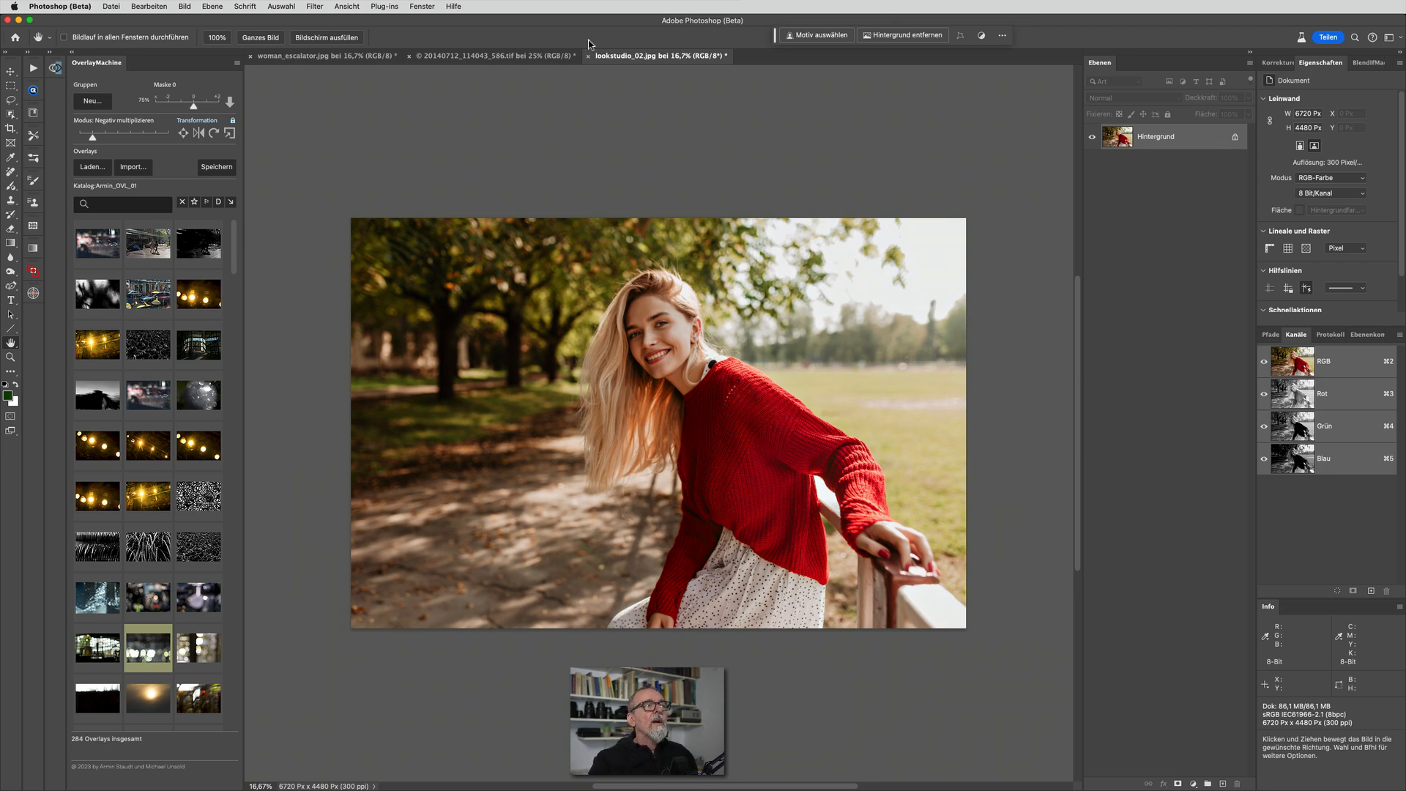
# In 20140712_114043_586.tif, duplicate the Hintergrund layer and convert the copy to a smart object
pyautogui.click(461, 59)
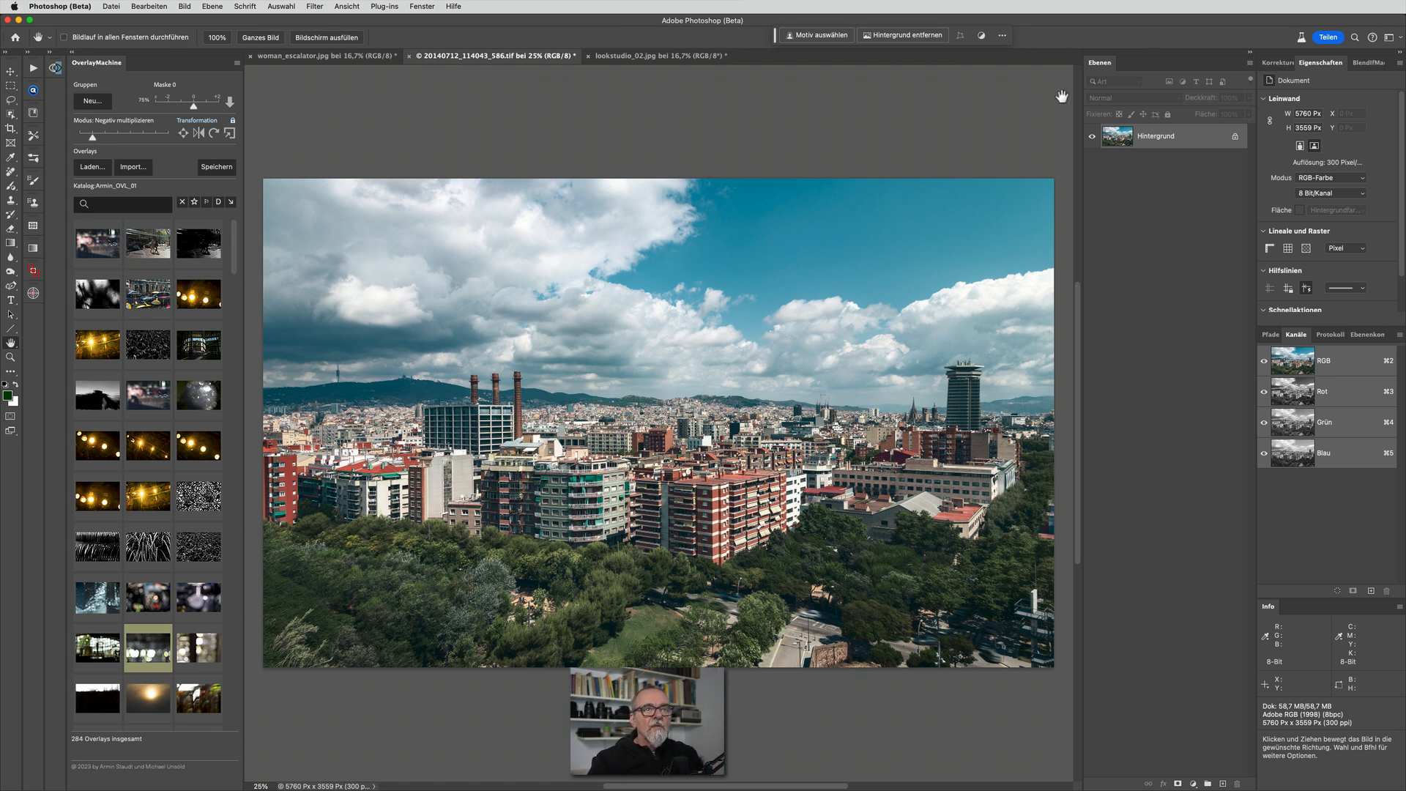
pyautogui.moveTo(1115, 137); pyautogui.dragTo(1224, 780)
pyautogui.rightClick(1225, 150)
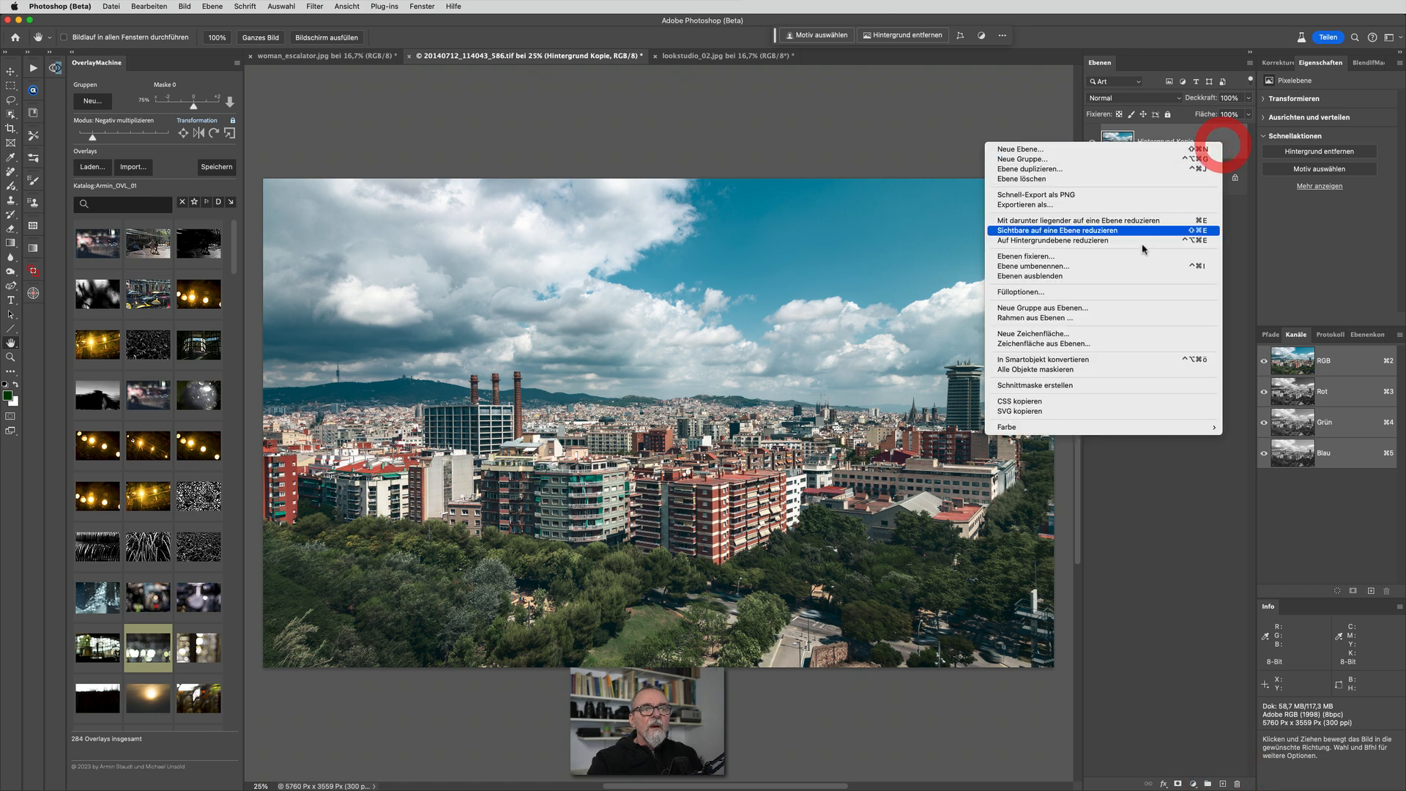
pyautogui.click(1126, 359)
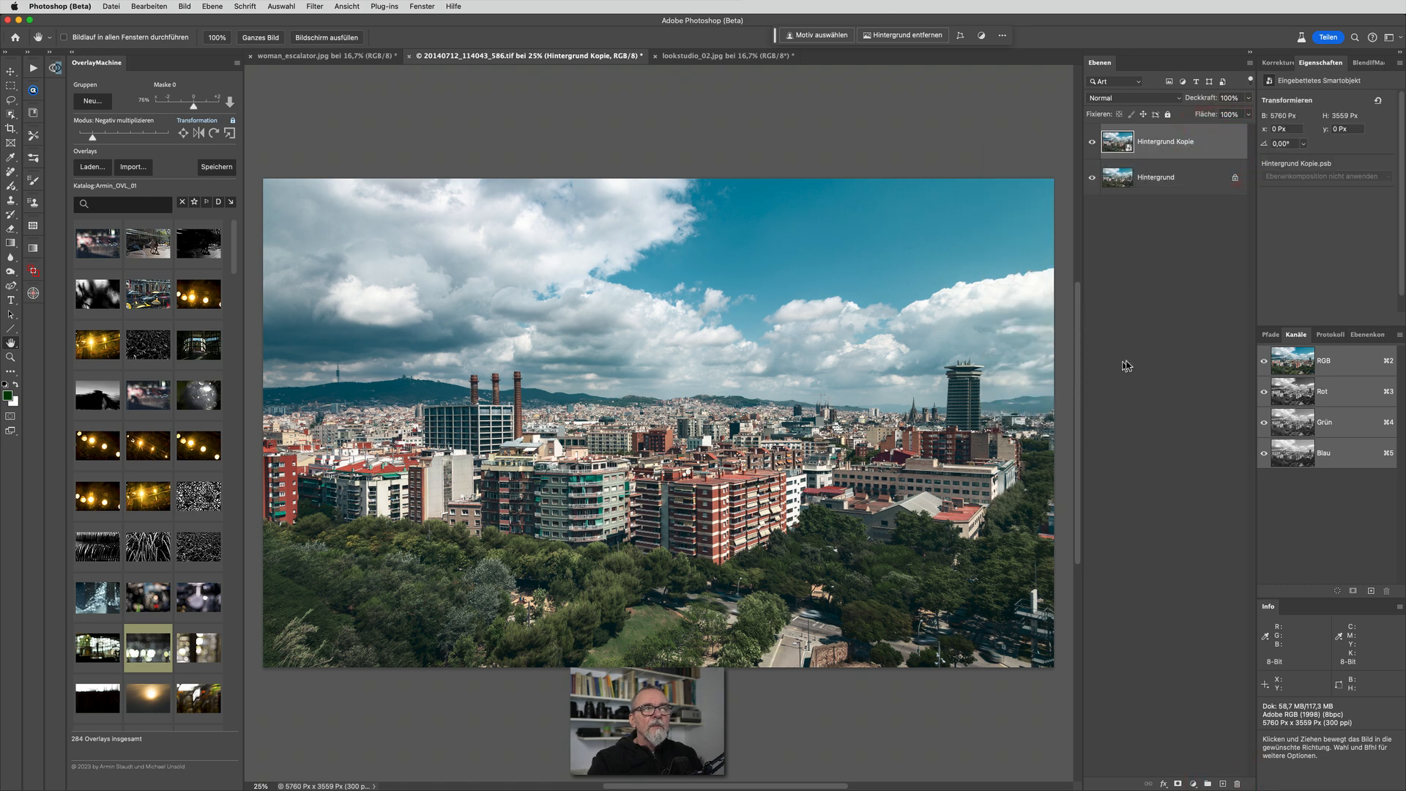
# In the Camera Raw filter, create a Himmel mask for the city photo and apply the "tut weiß" preset to it
pyautogui.click(315, 6)
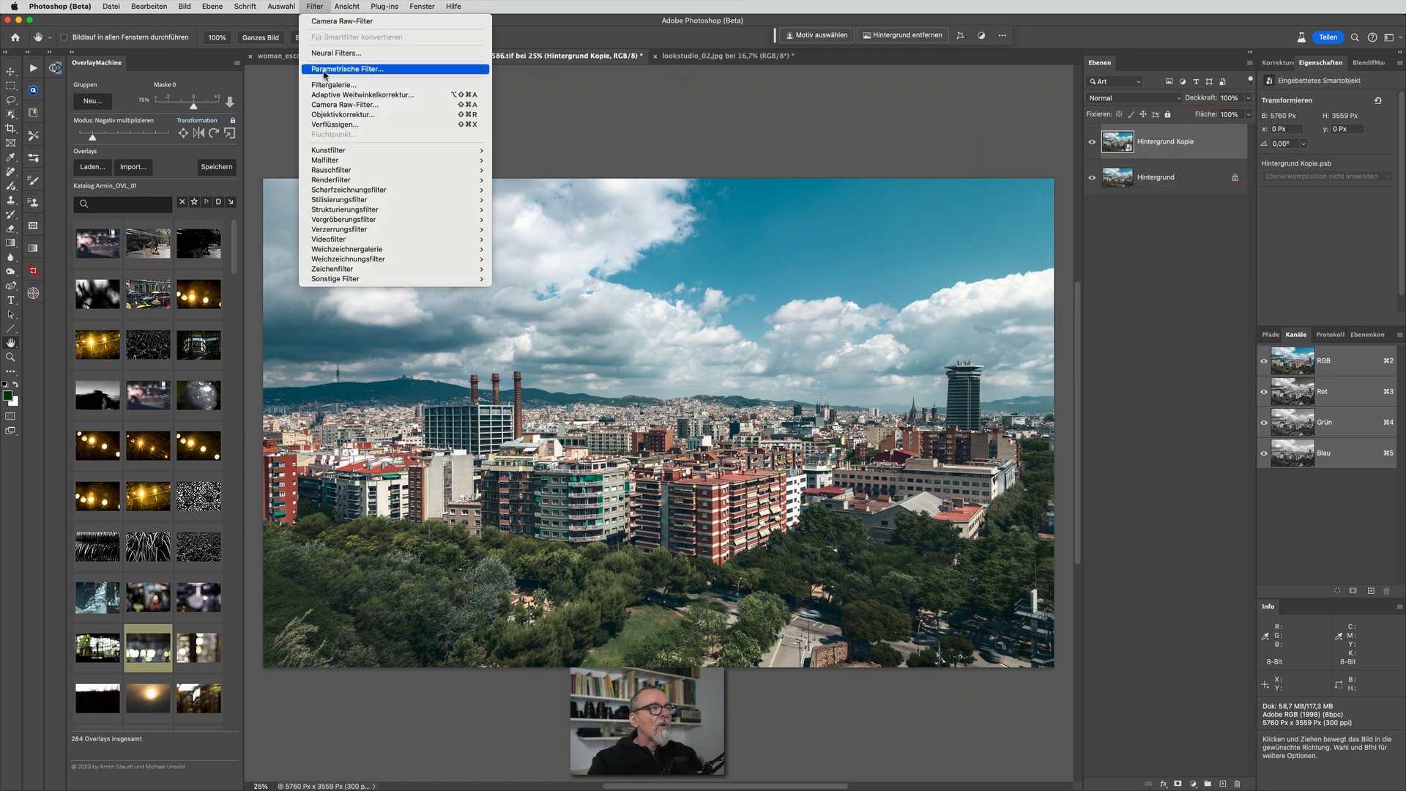
pyautogui.click(320, 105)
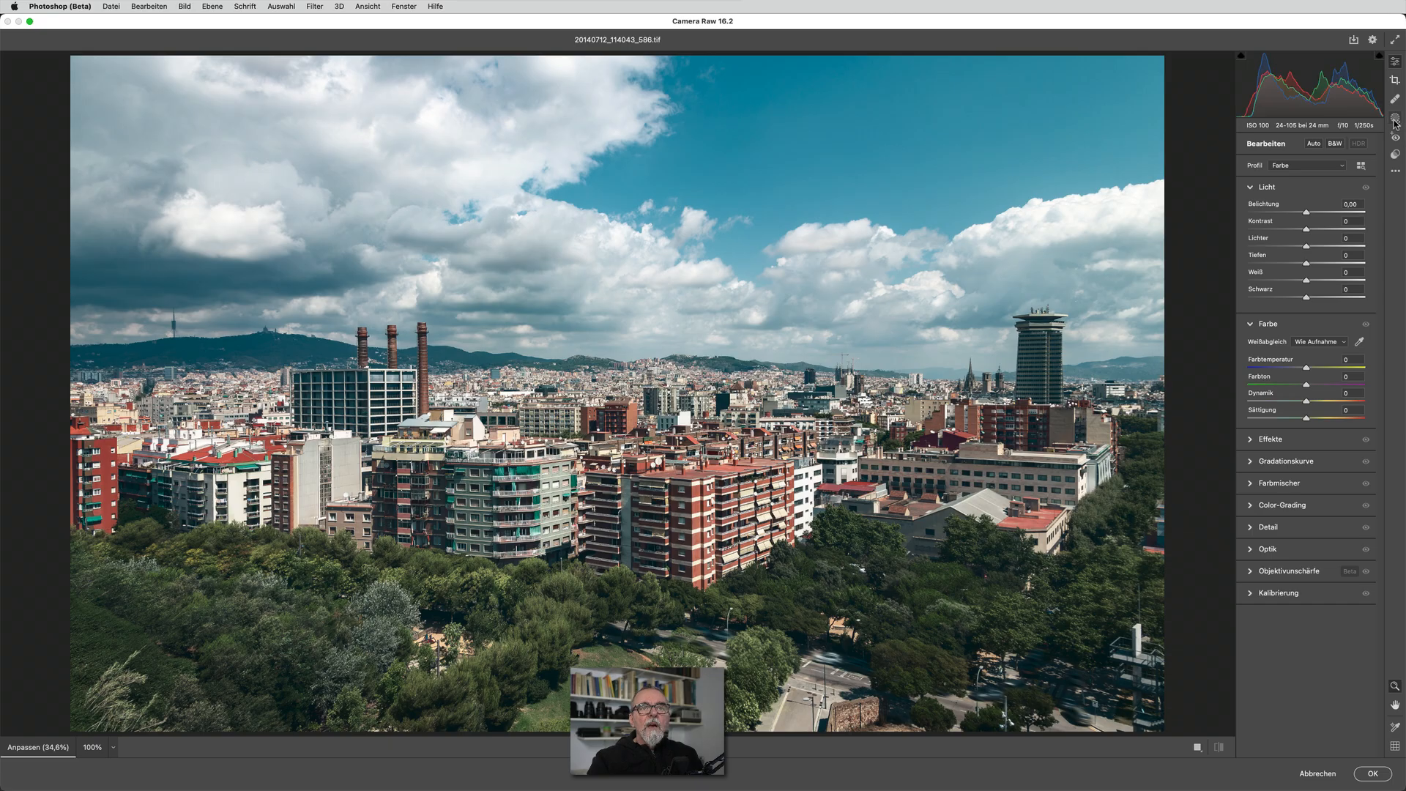
pyautogui.click(1395, 120)
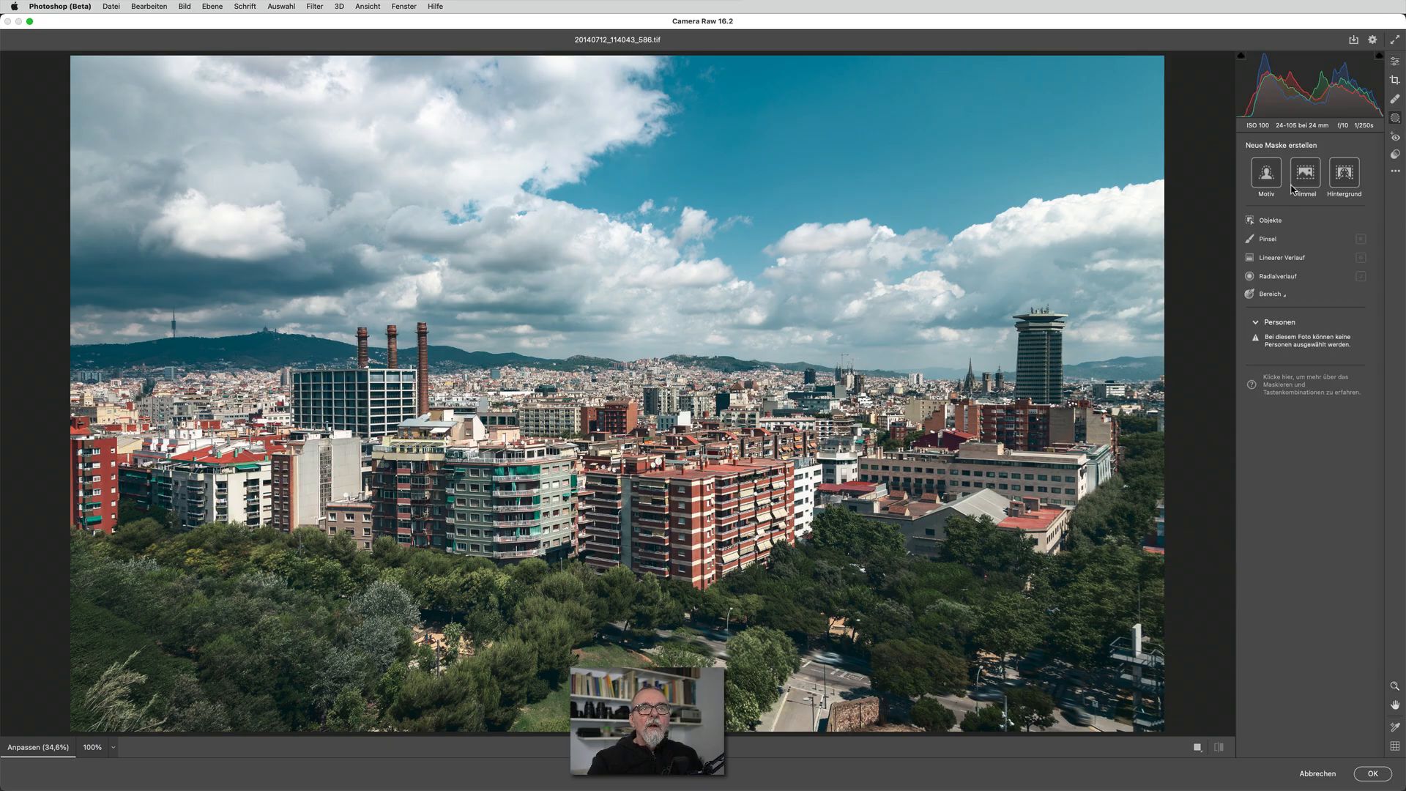
pyautogui.click(1294, 184)
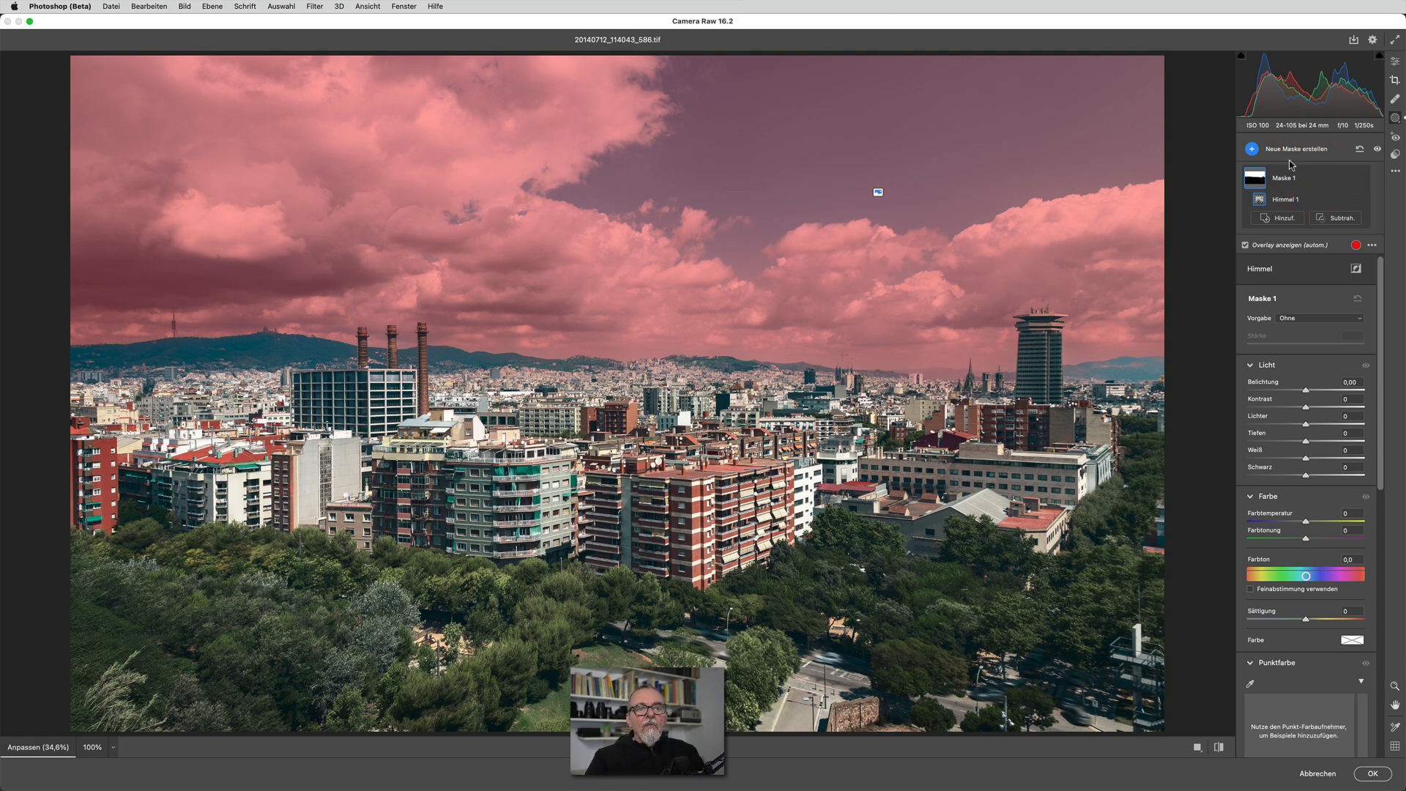
pyautogui.click(1308, 321)
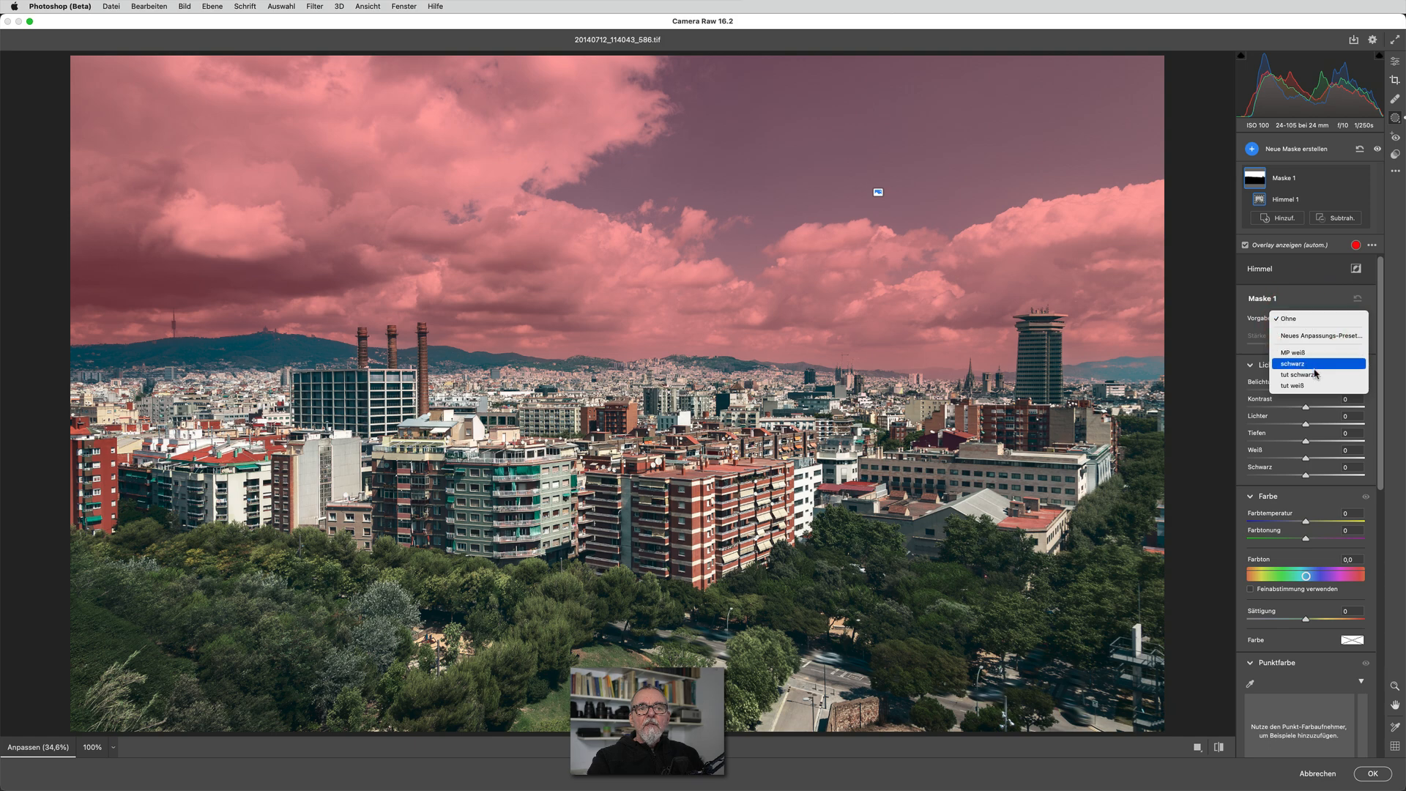
pyautogui.click(1316, 386)
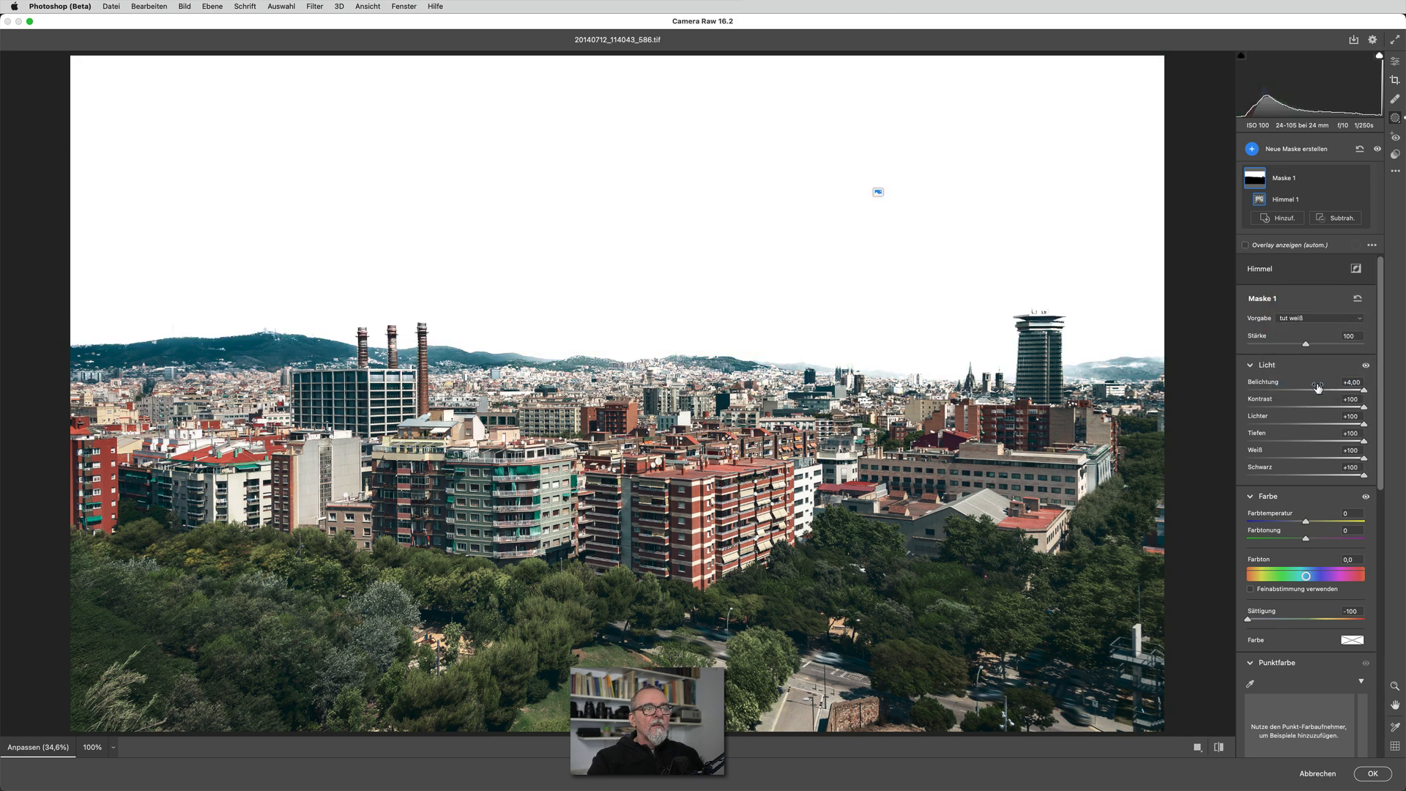
# Duplicate and invert Maske 1, and apply the "tut schwarz" preset to the inverted copy
pyautogui.click(1346, 178)
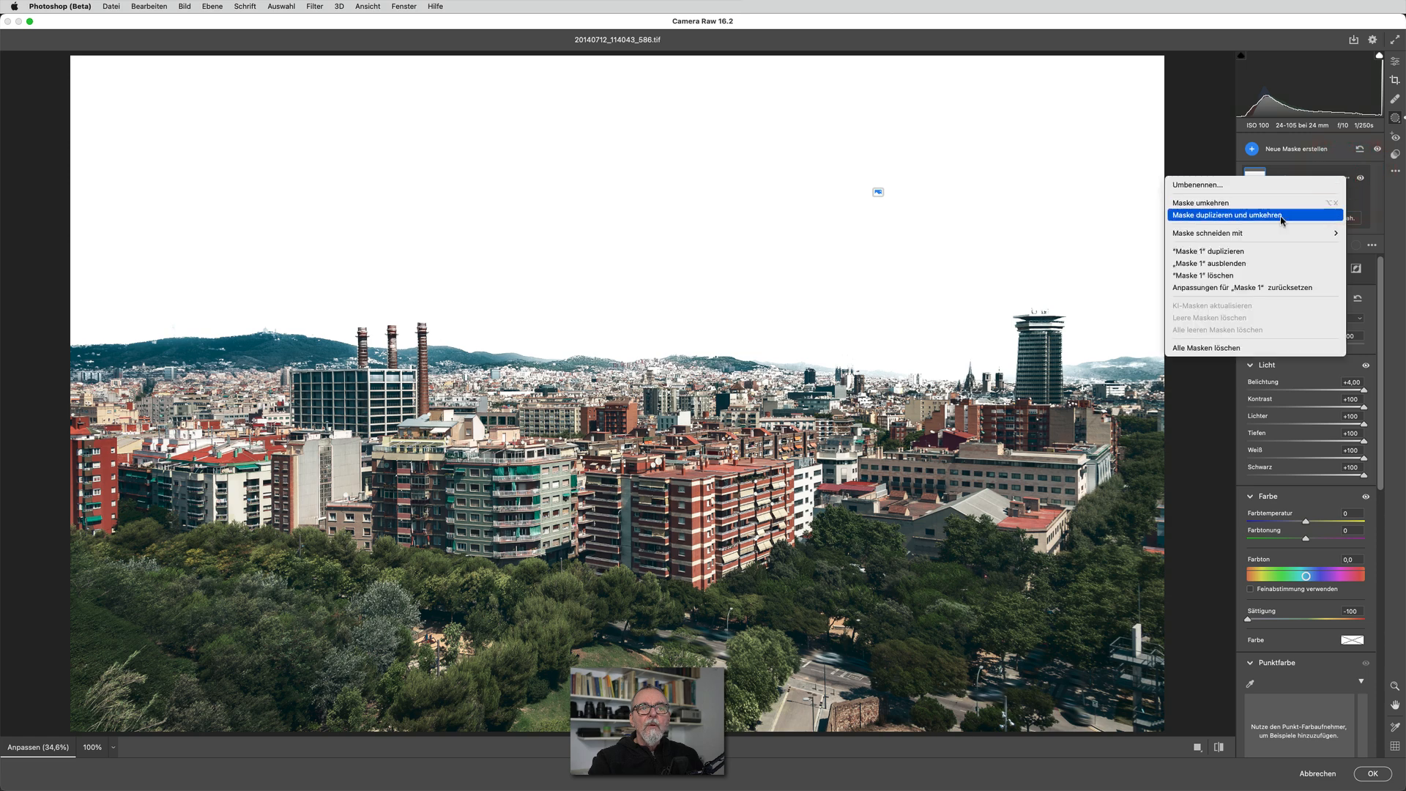
pyautogui.click(1282, 216)
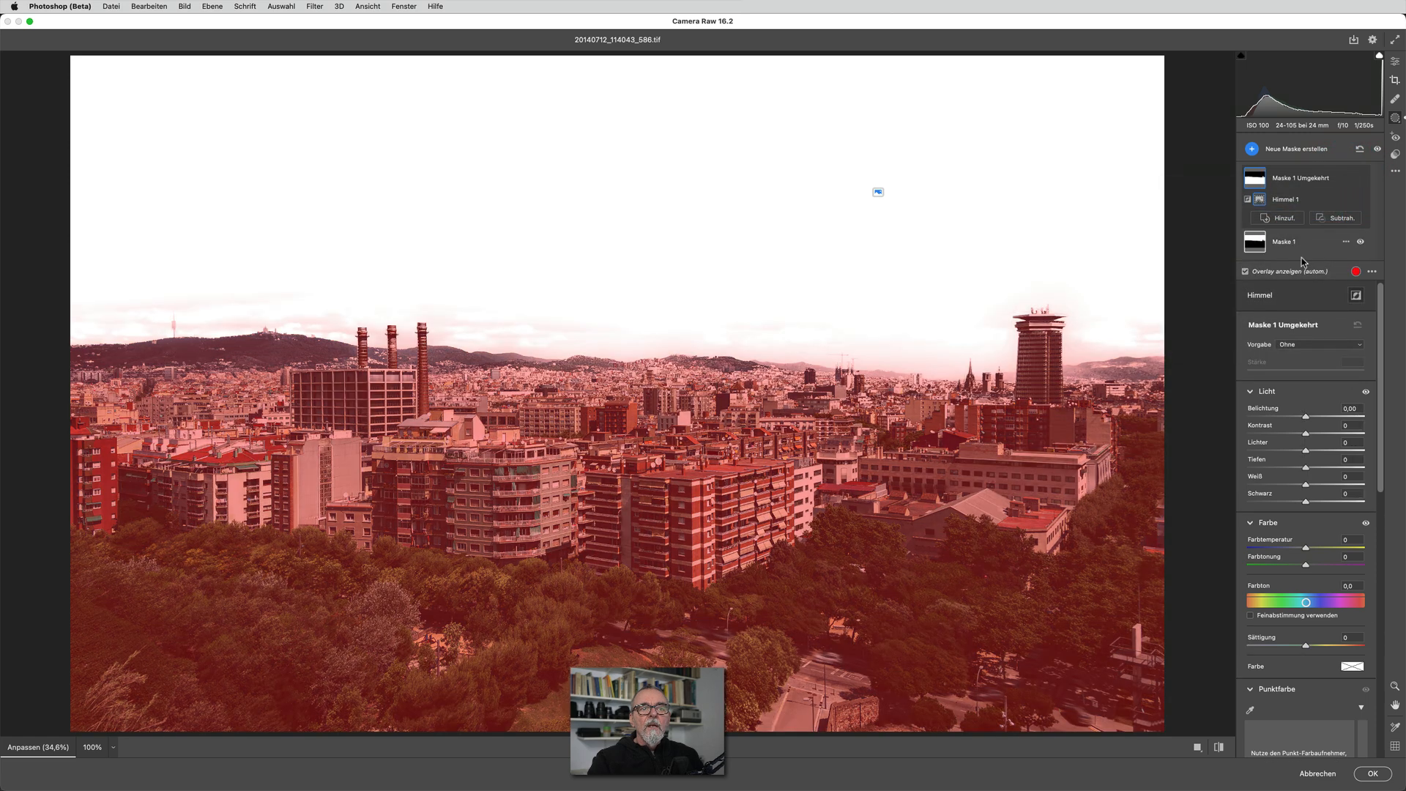
pyautogui.click(1313, 343)
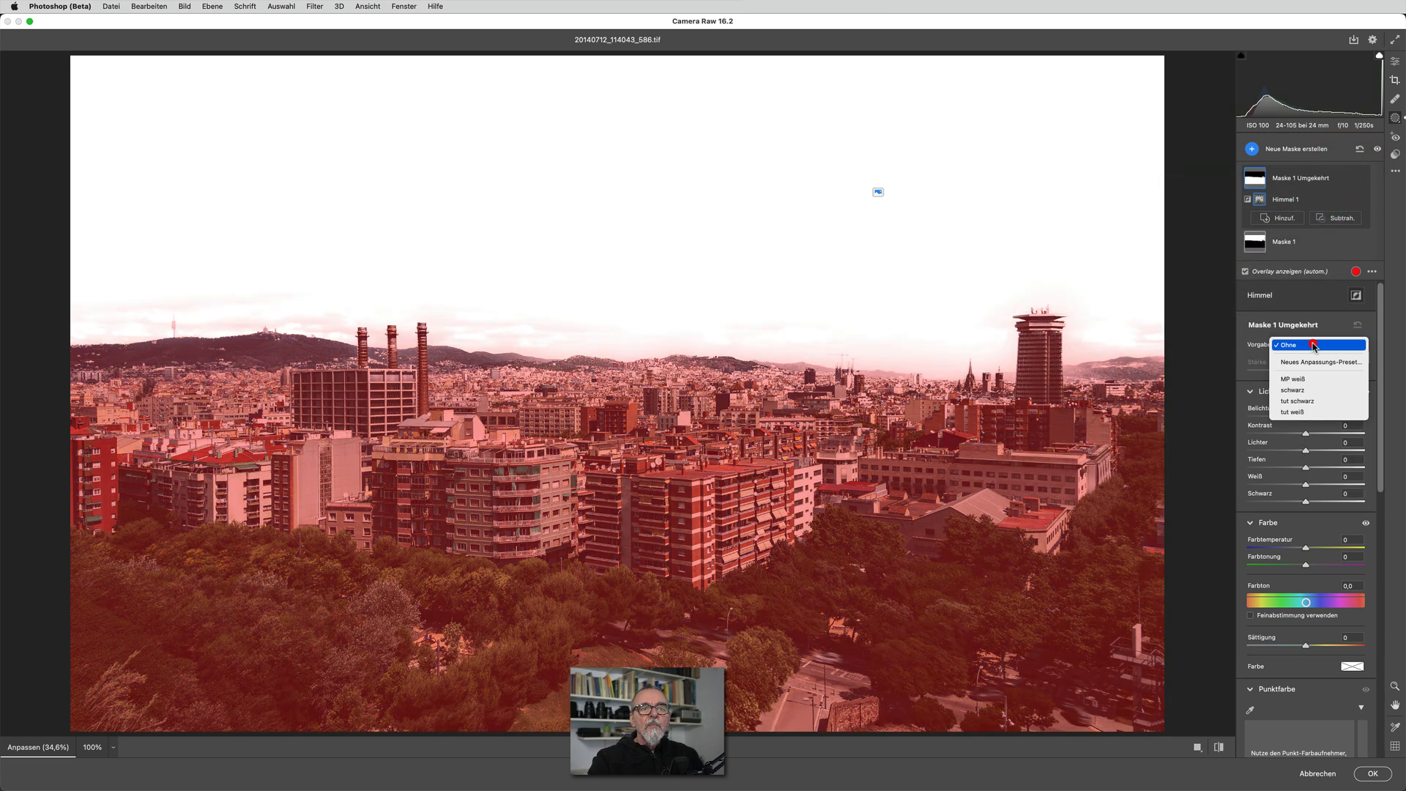
pyautogui.click(1328, 401)
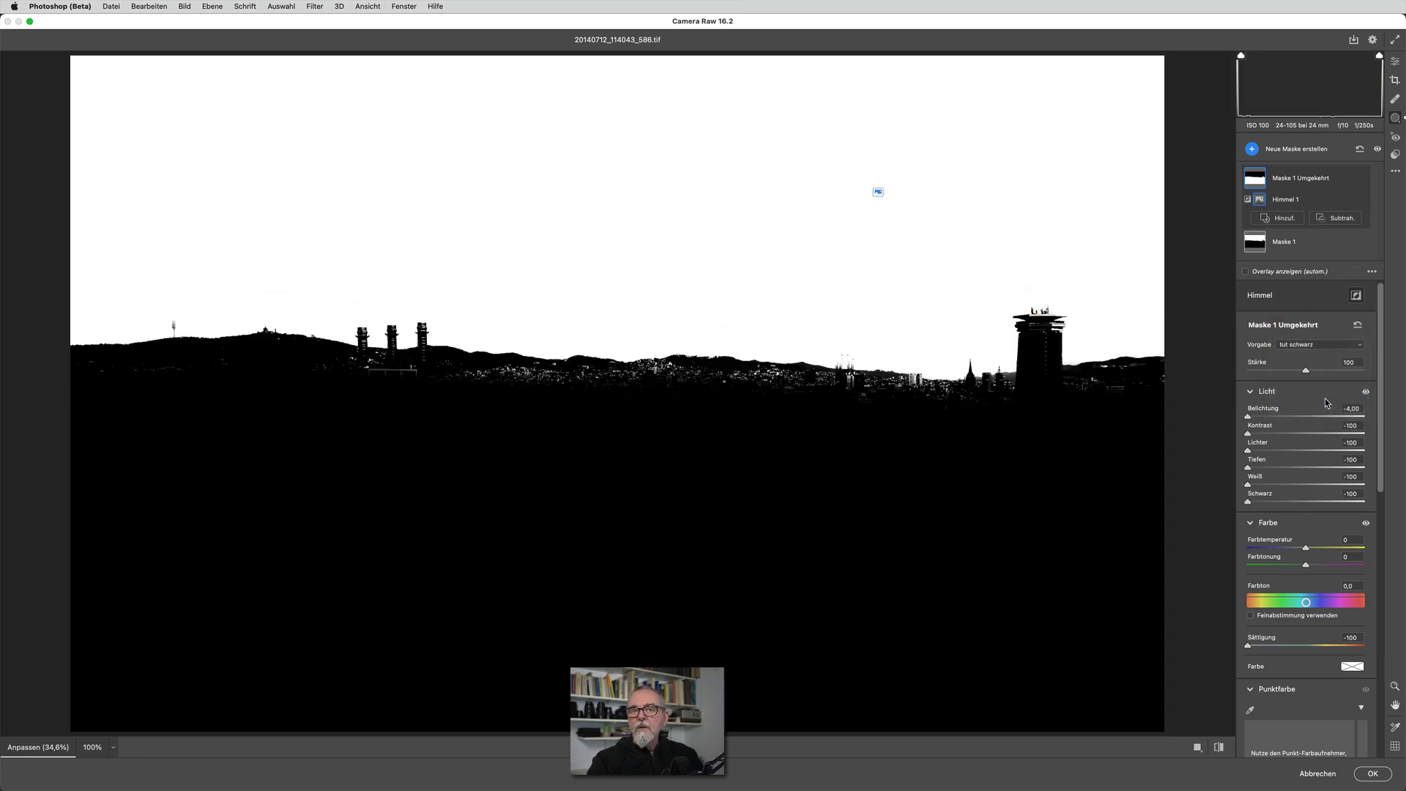
# Start a new Camera Raw preset from the current sky masks that stores only the Maskieren settings
pyautogui.click(1396, 155)
pyautogui.click(1353, 143)
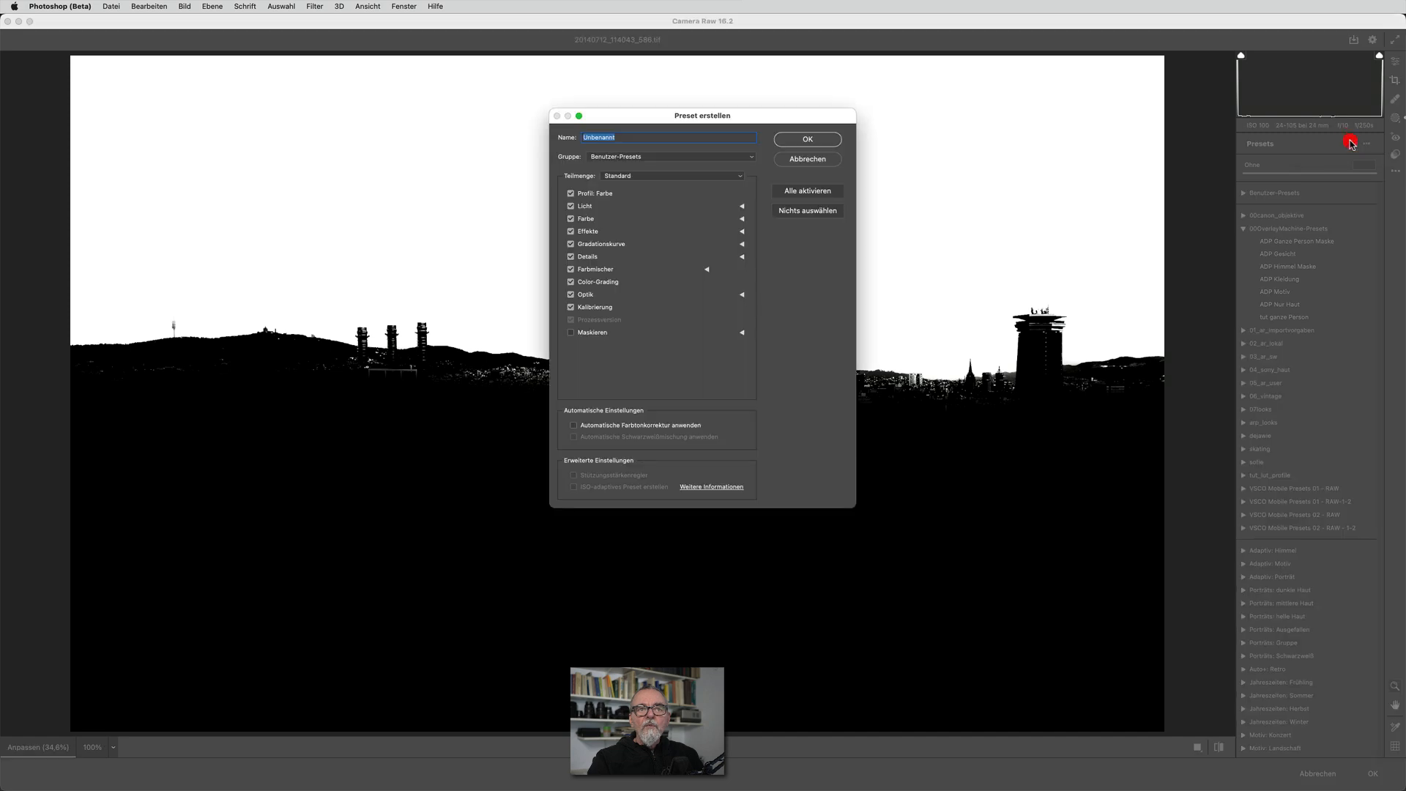
pyautogui.click(622, 178)
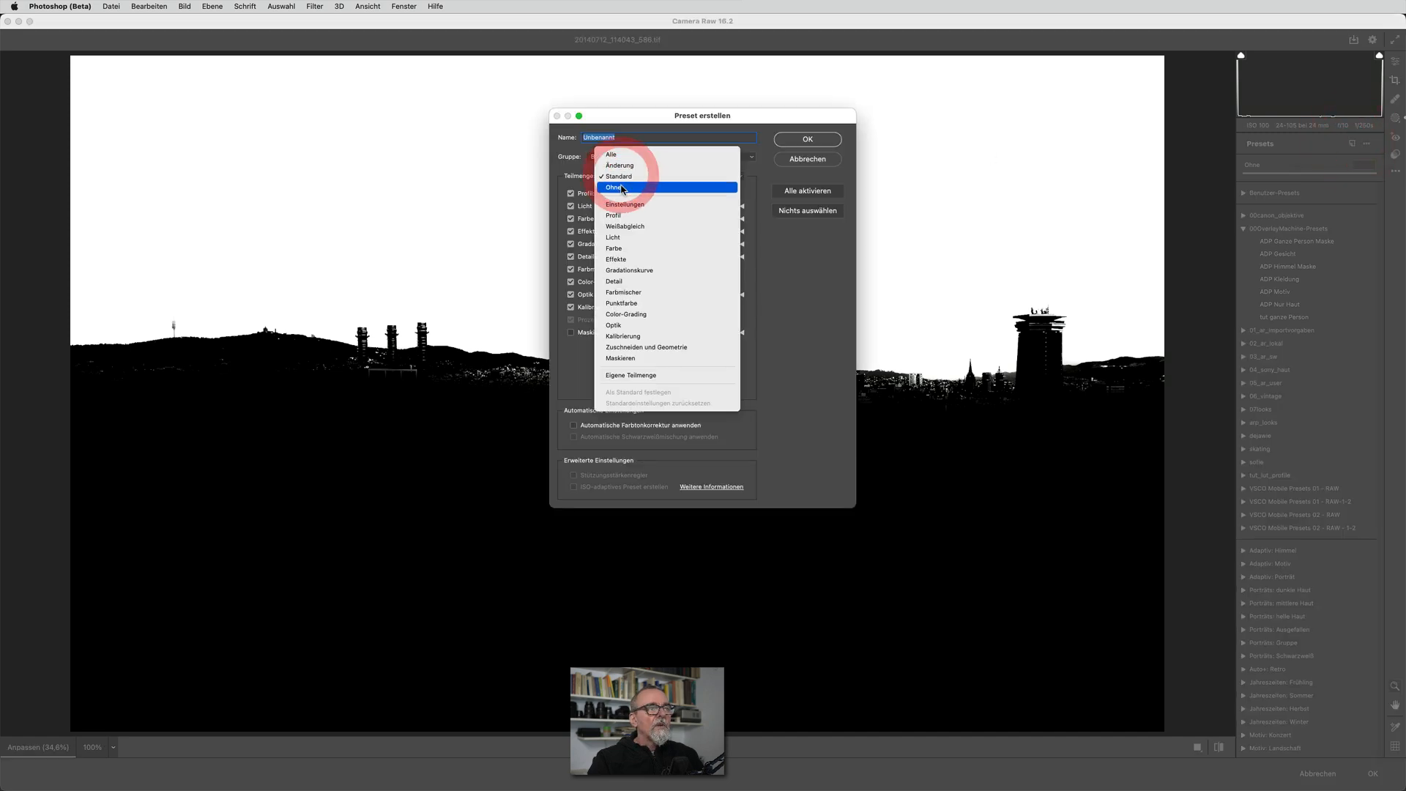
pyautogui.click(622, 185)
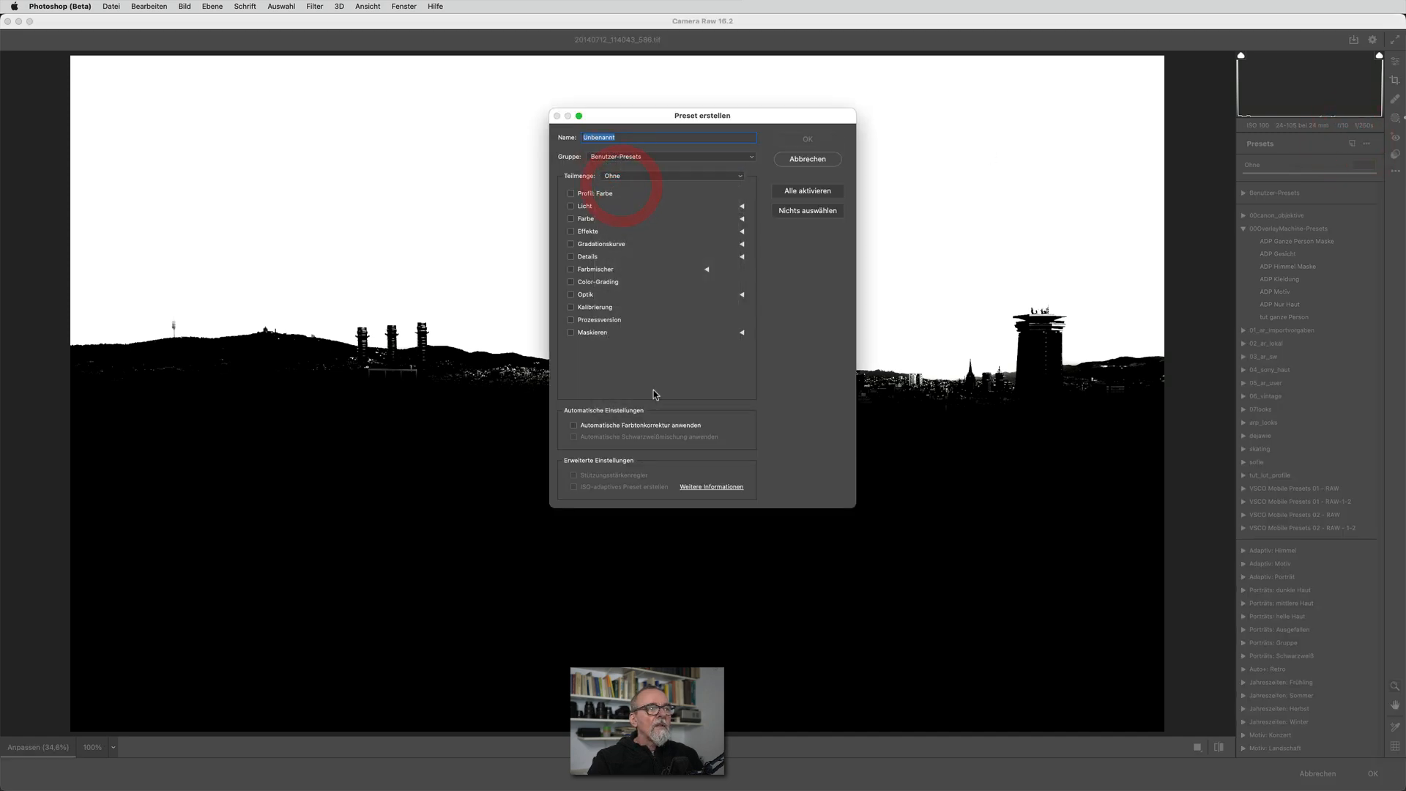
pyautogui.click(572, 333)
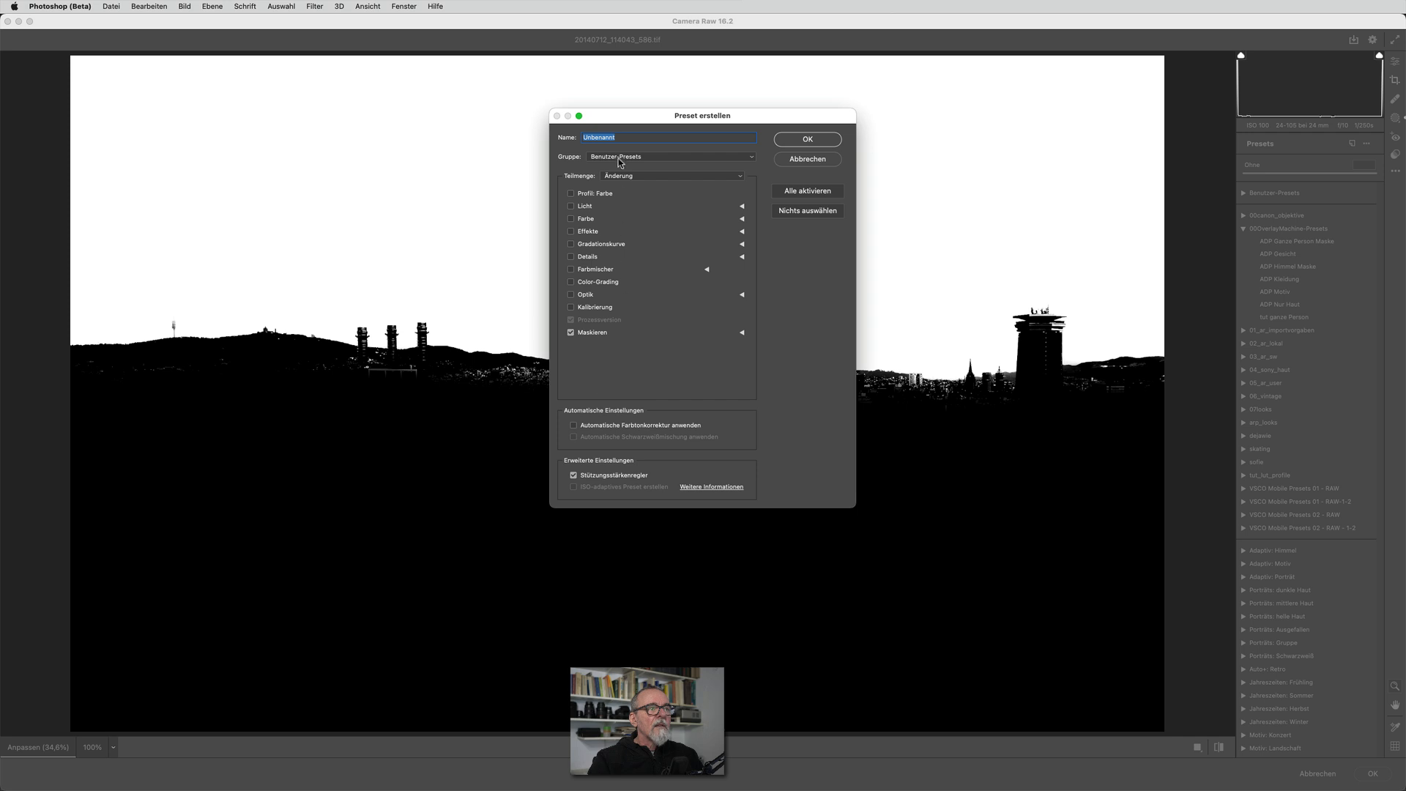
# Save the preset as "tut himmel" in the 00OverlayMachine-Presets group, and leave the Camera Raw filter without applying its edits
pyautogui.write('tut hi')
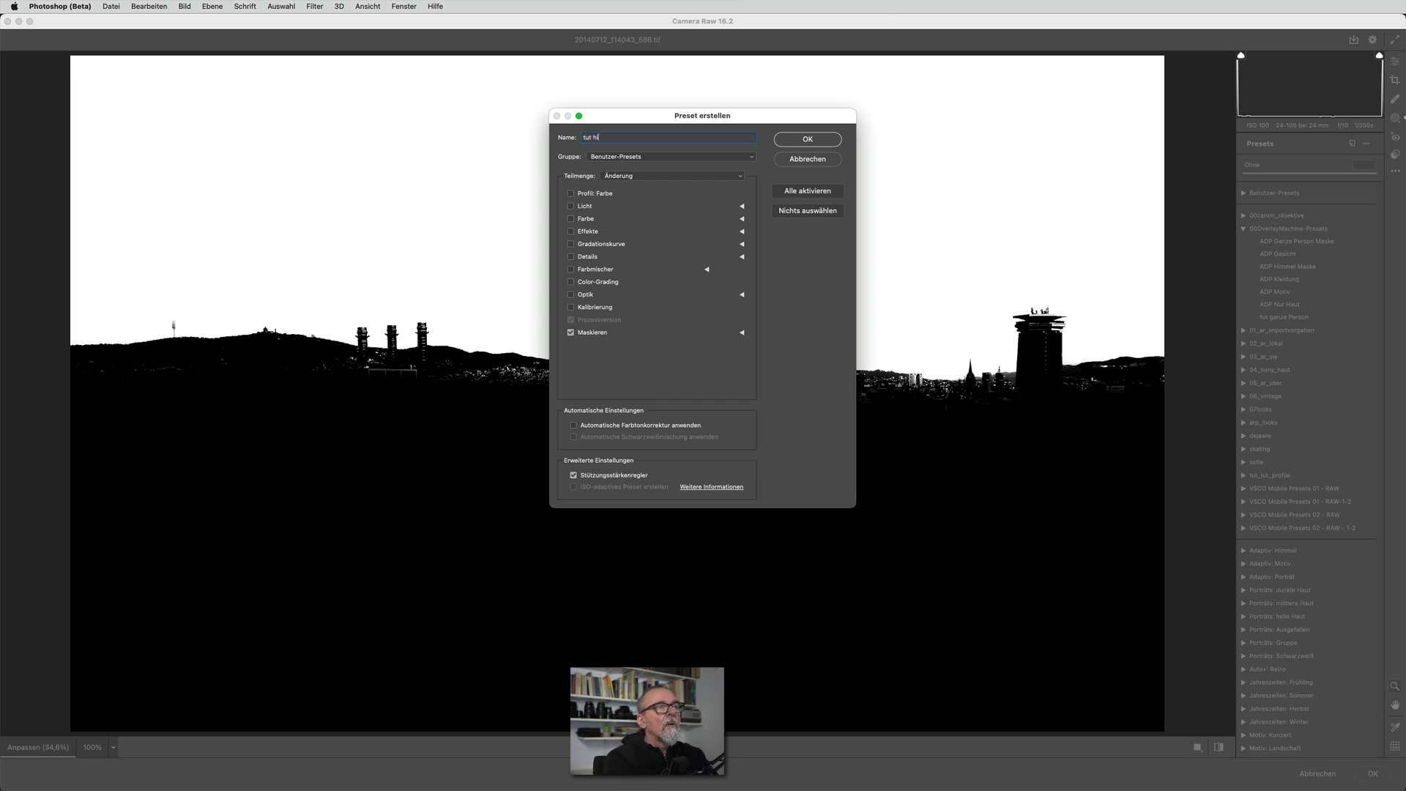
pyautogui.write('mmel')
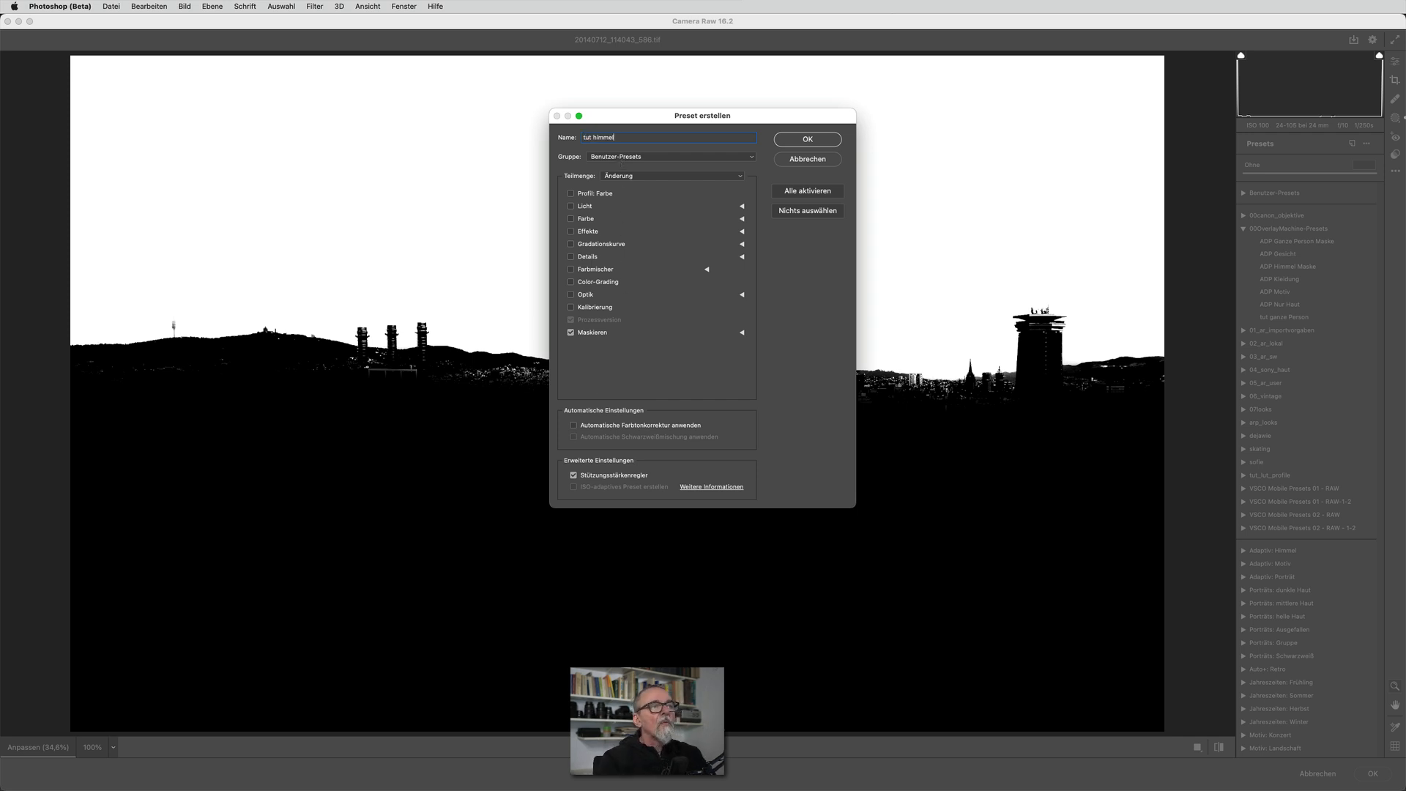
pyautogui.click(653, 157)
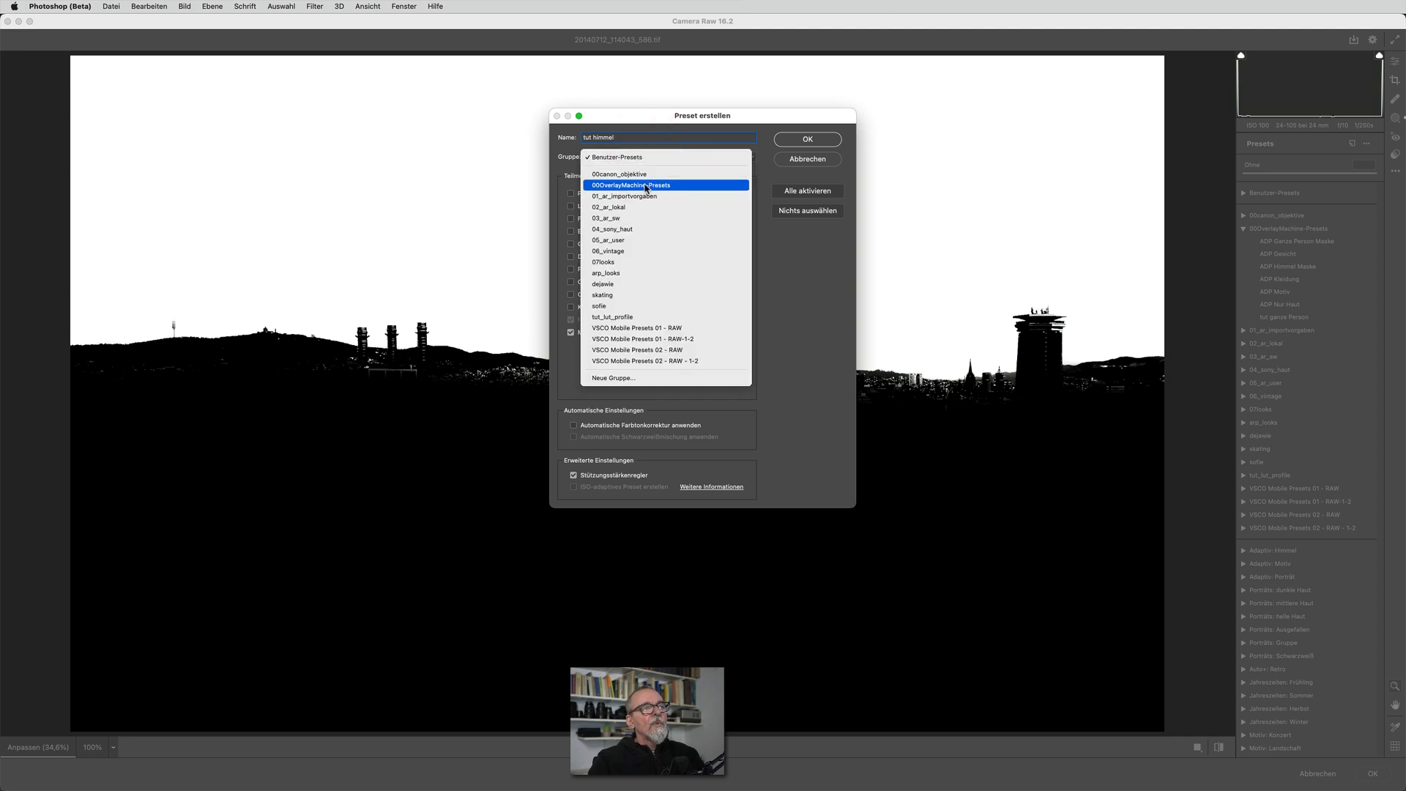
pyautogui.click(645, 186)
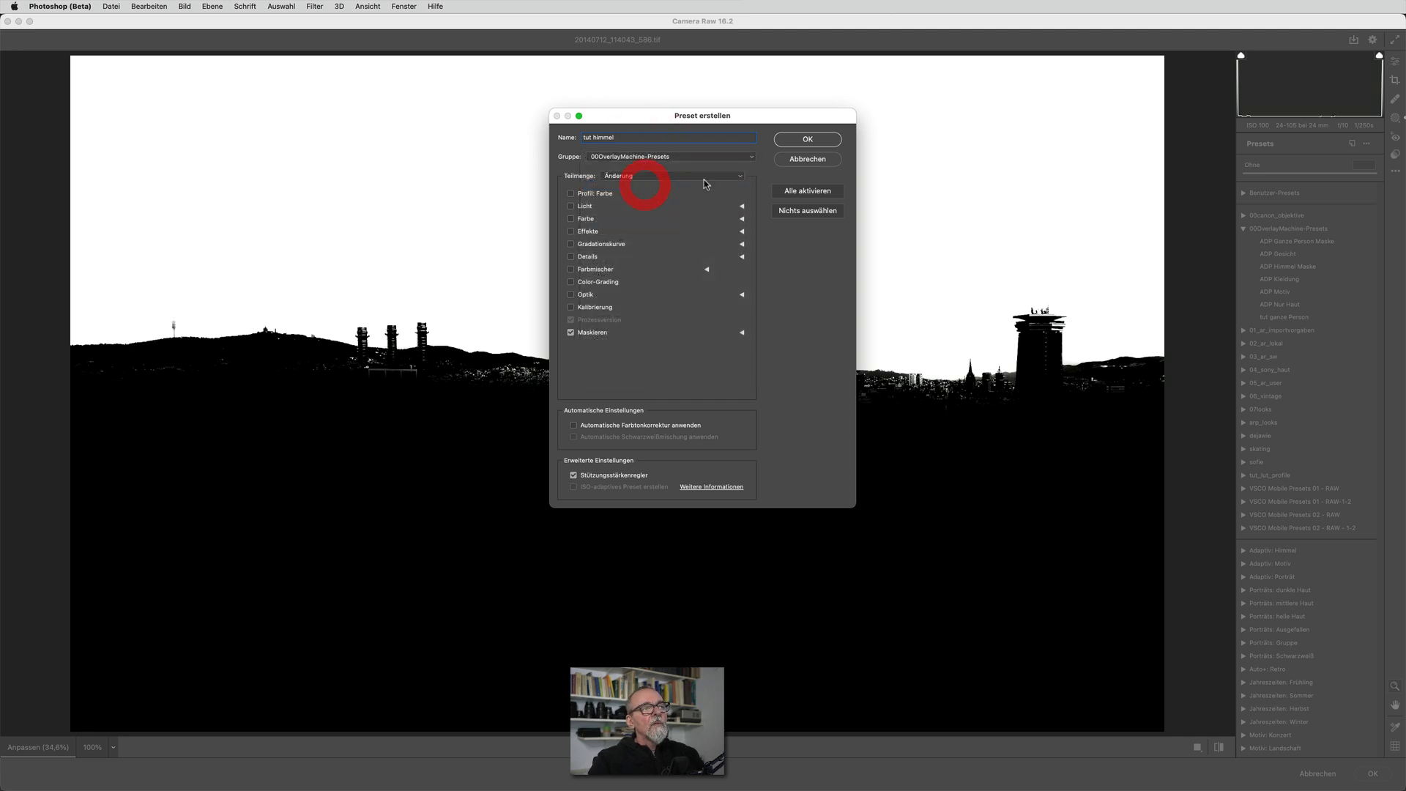
pyautogui.click(790, 140)
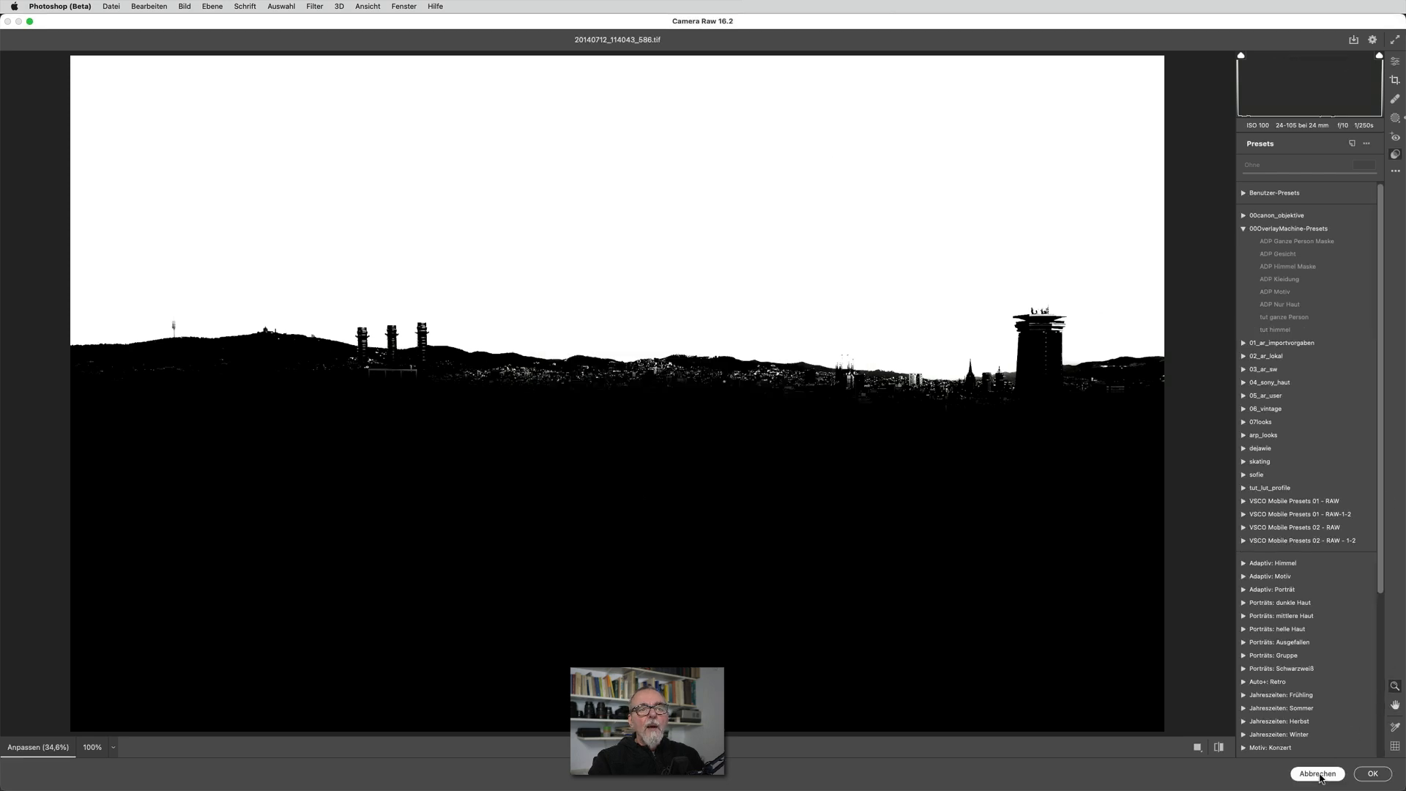
pyautogui.click(1372, 774)
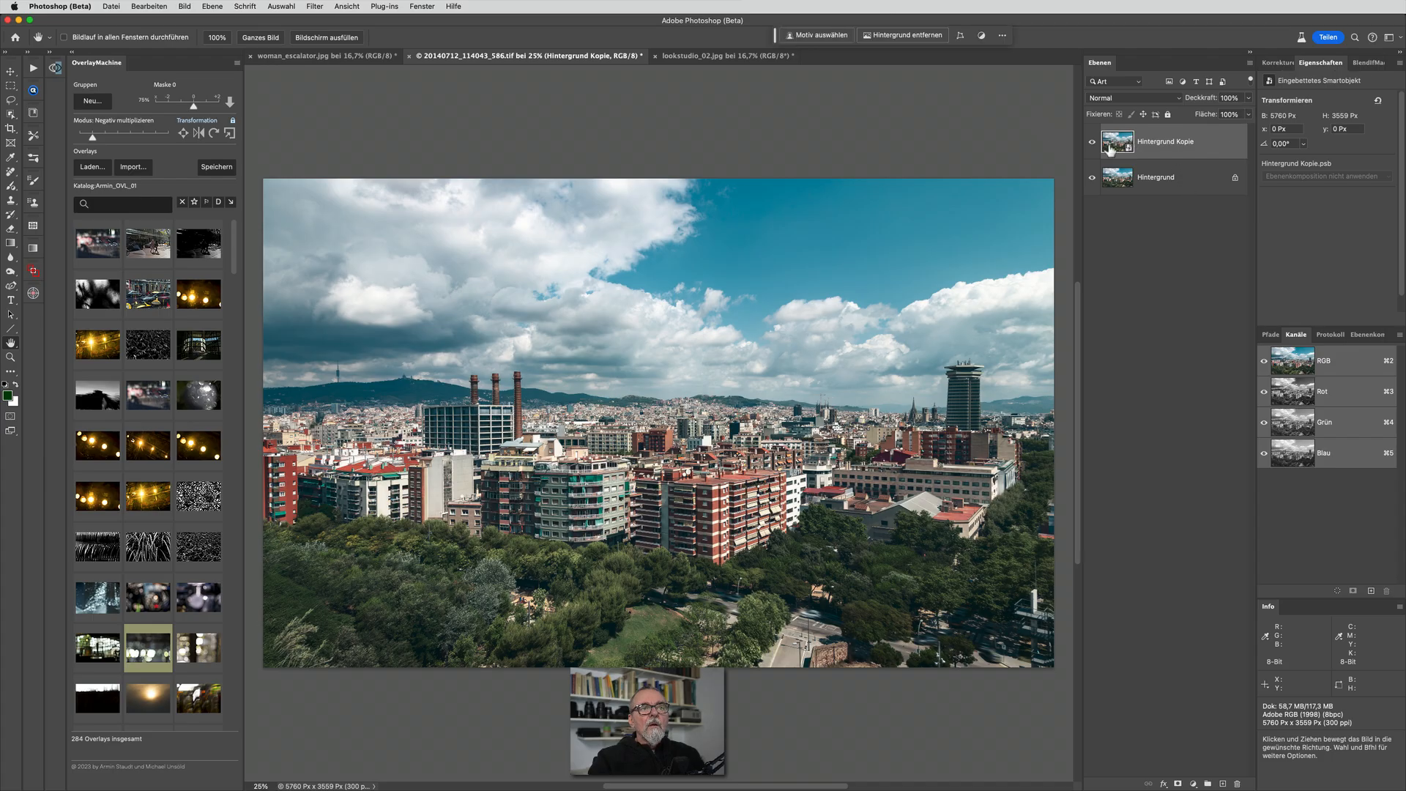
# Apply the Camera Raw filter with the "tut himmel" preset to Hintergrund Kopie, and compare the result with the original by toggling the layer's visibility
pyautogui.click(315, 6)
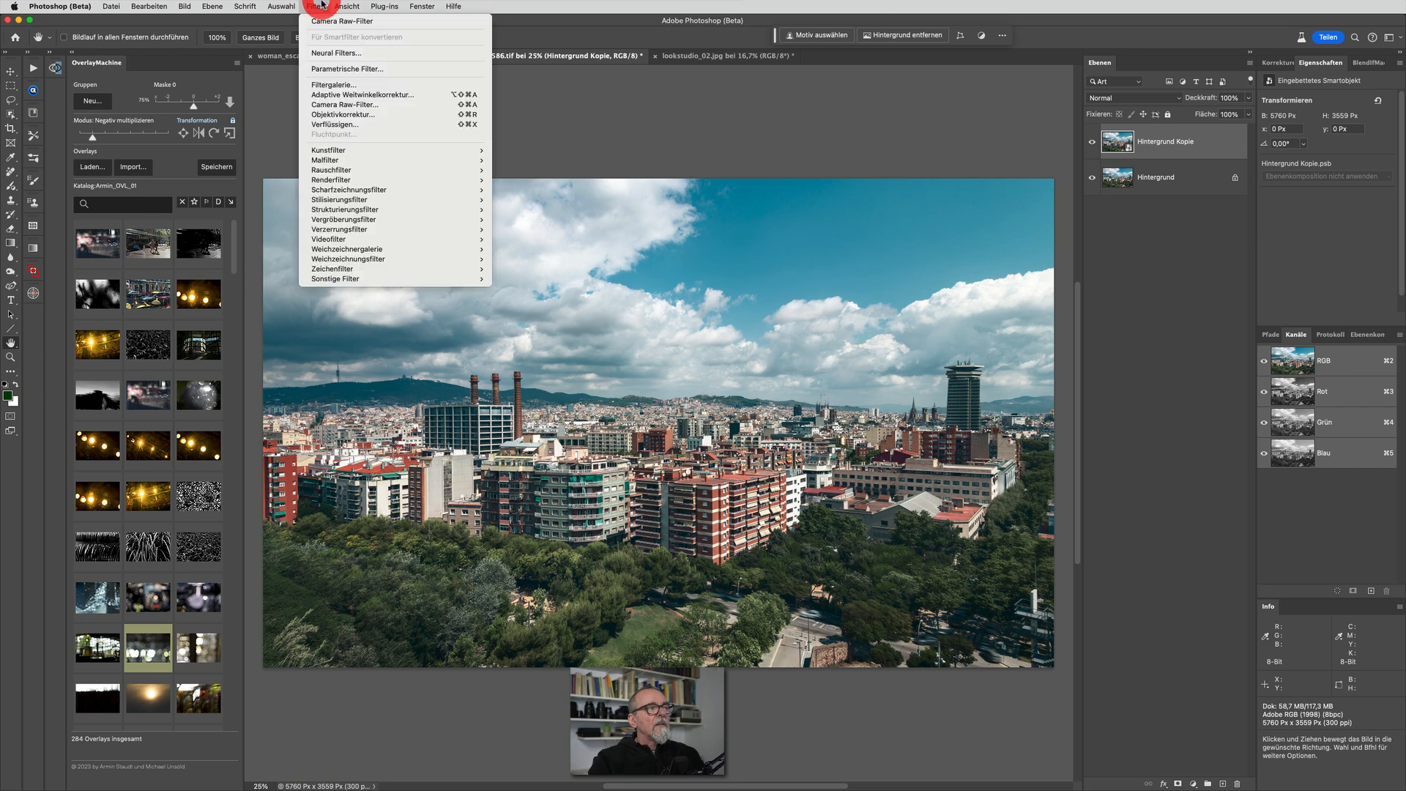
pyautogui.click(347, 104)
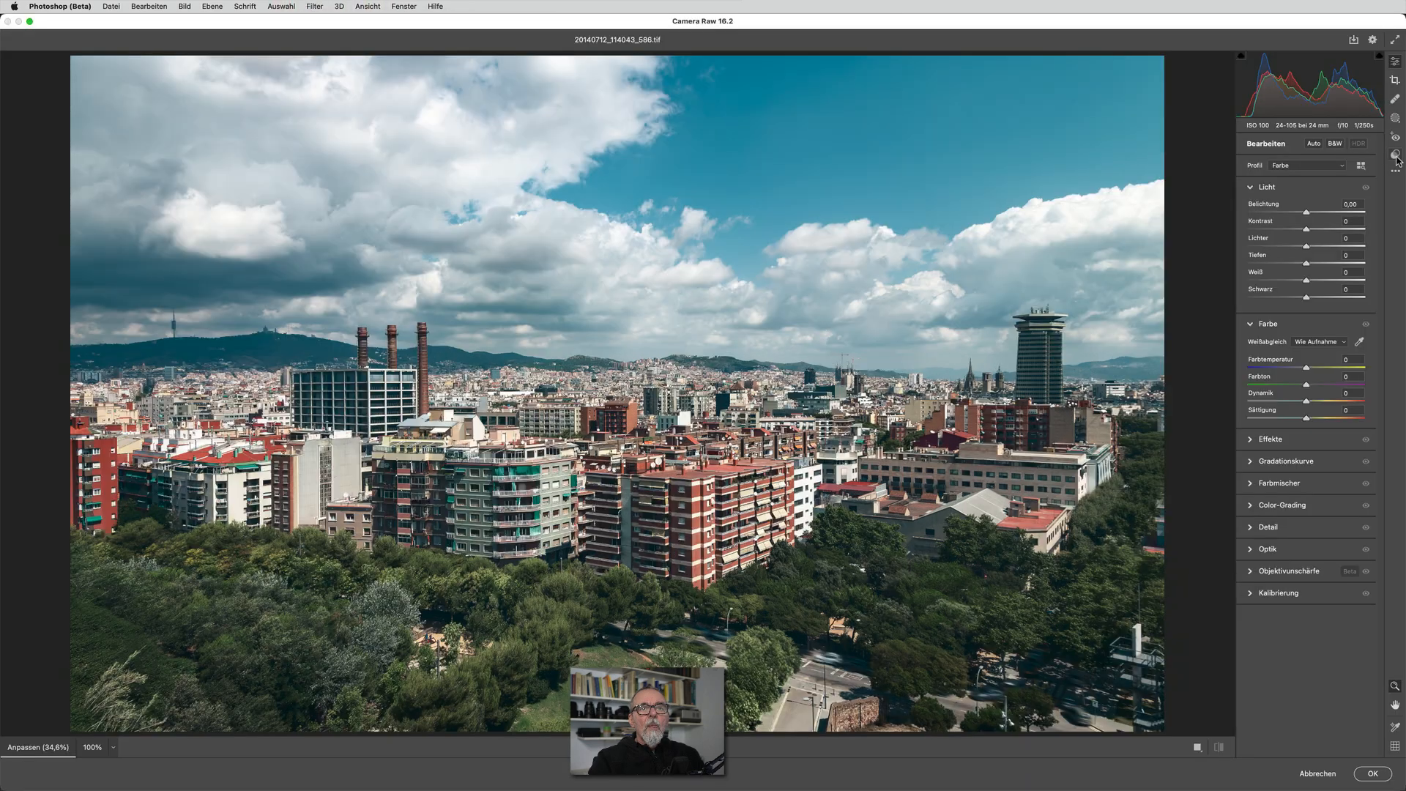
pyautogui.click(1397, 156)
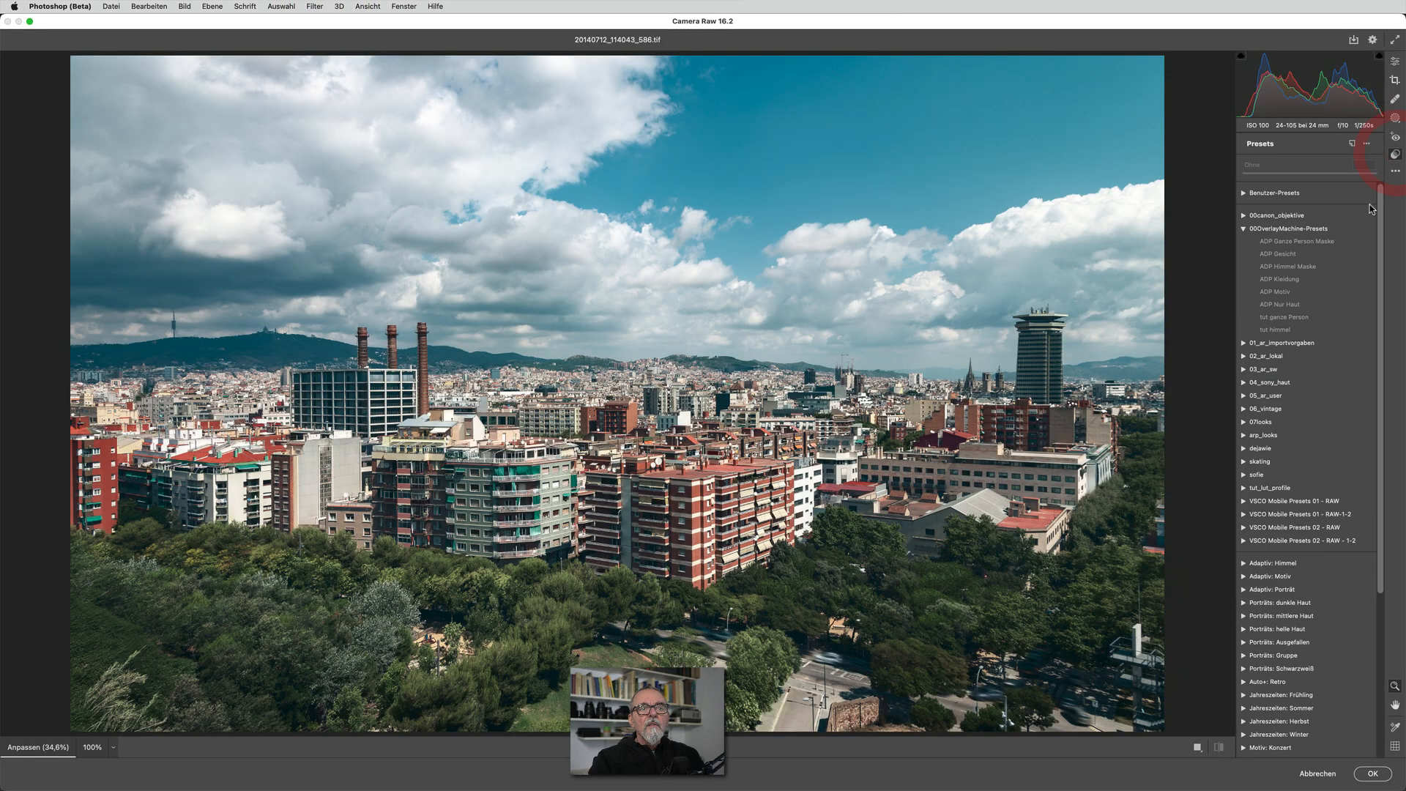
pyautogui.click(1308, 331)
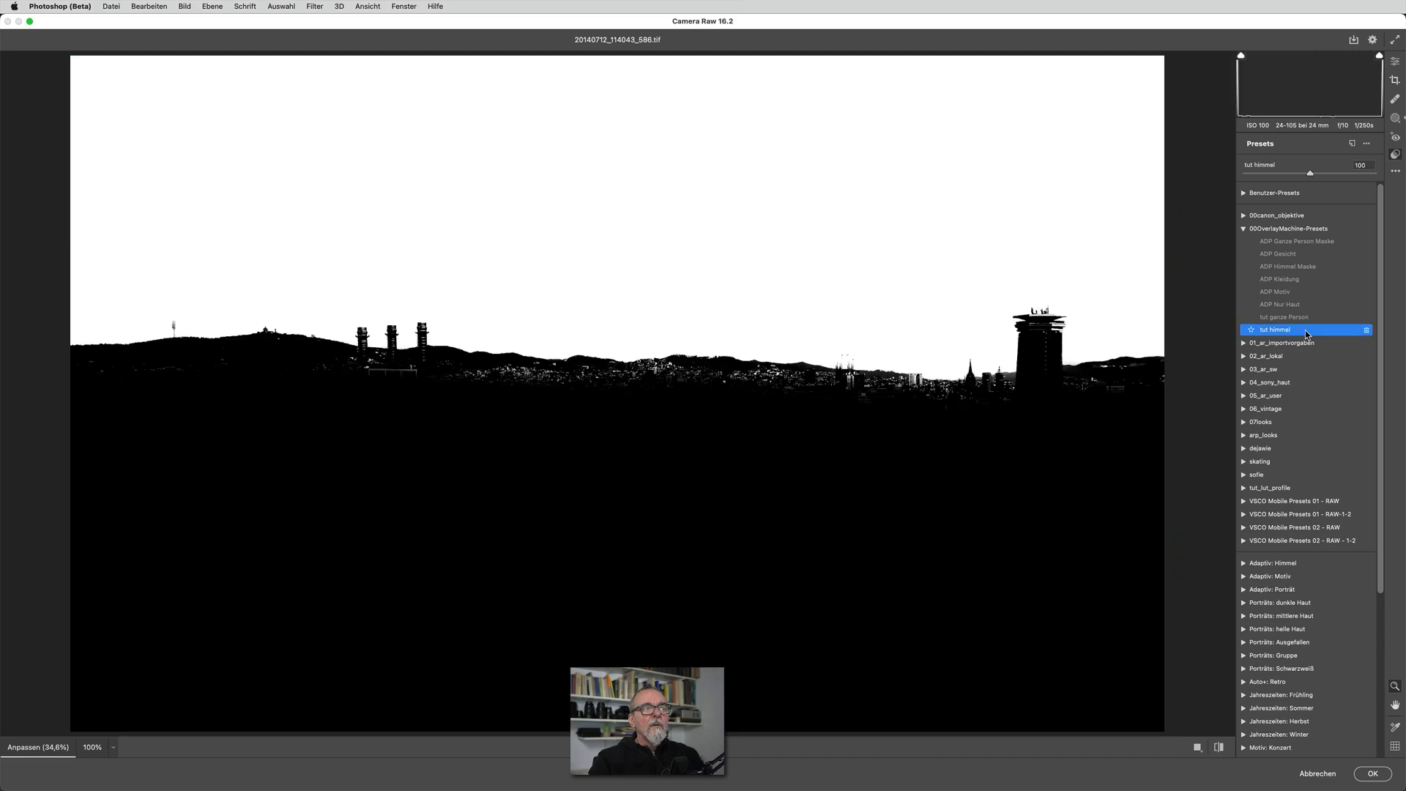
pyautogui.click(1374, 774)
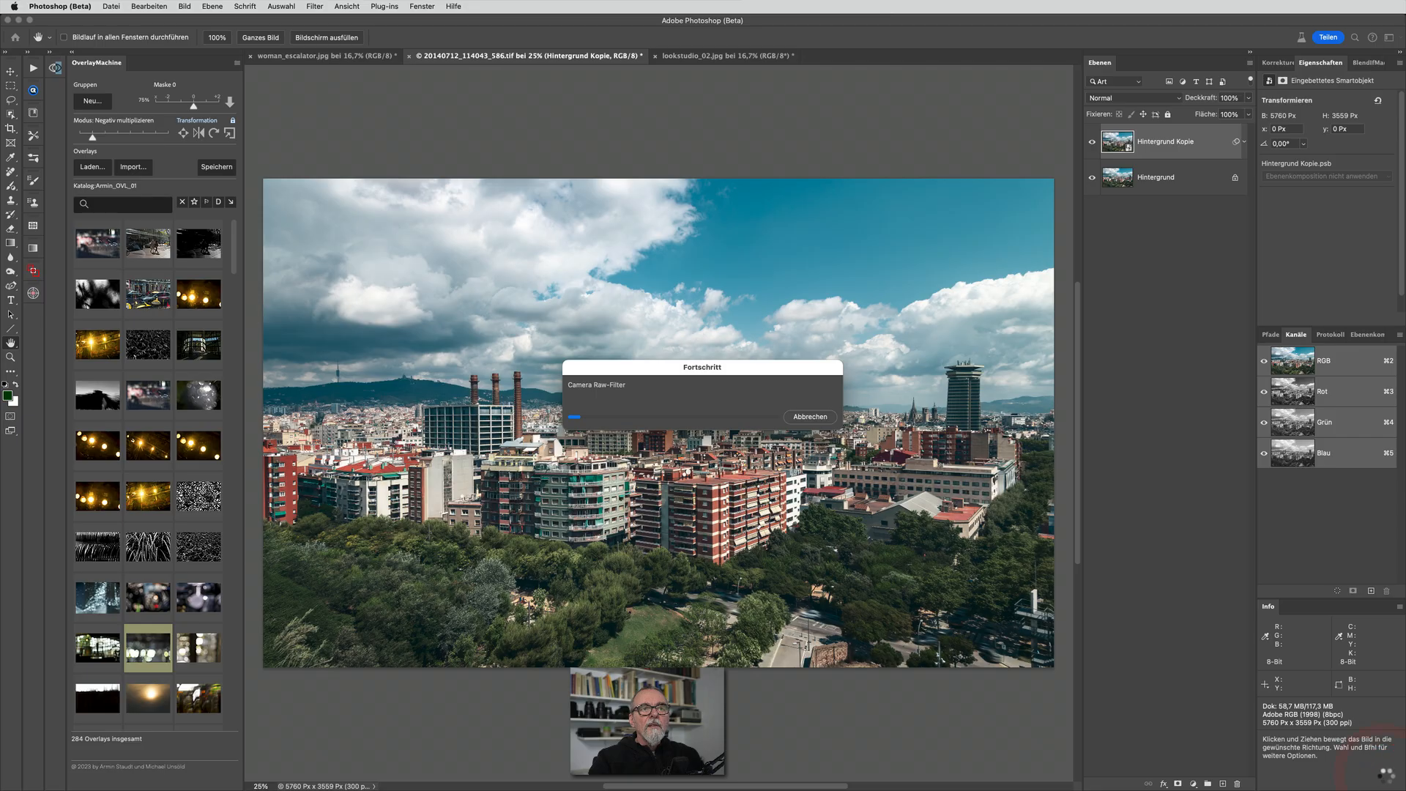
pyautogui.click(1092, 141)
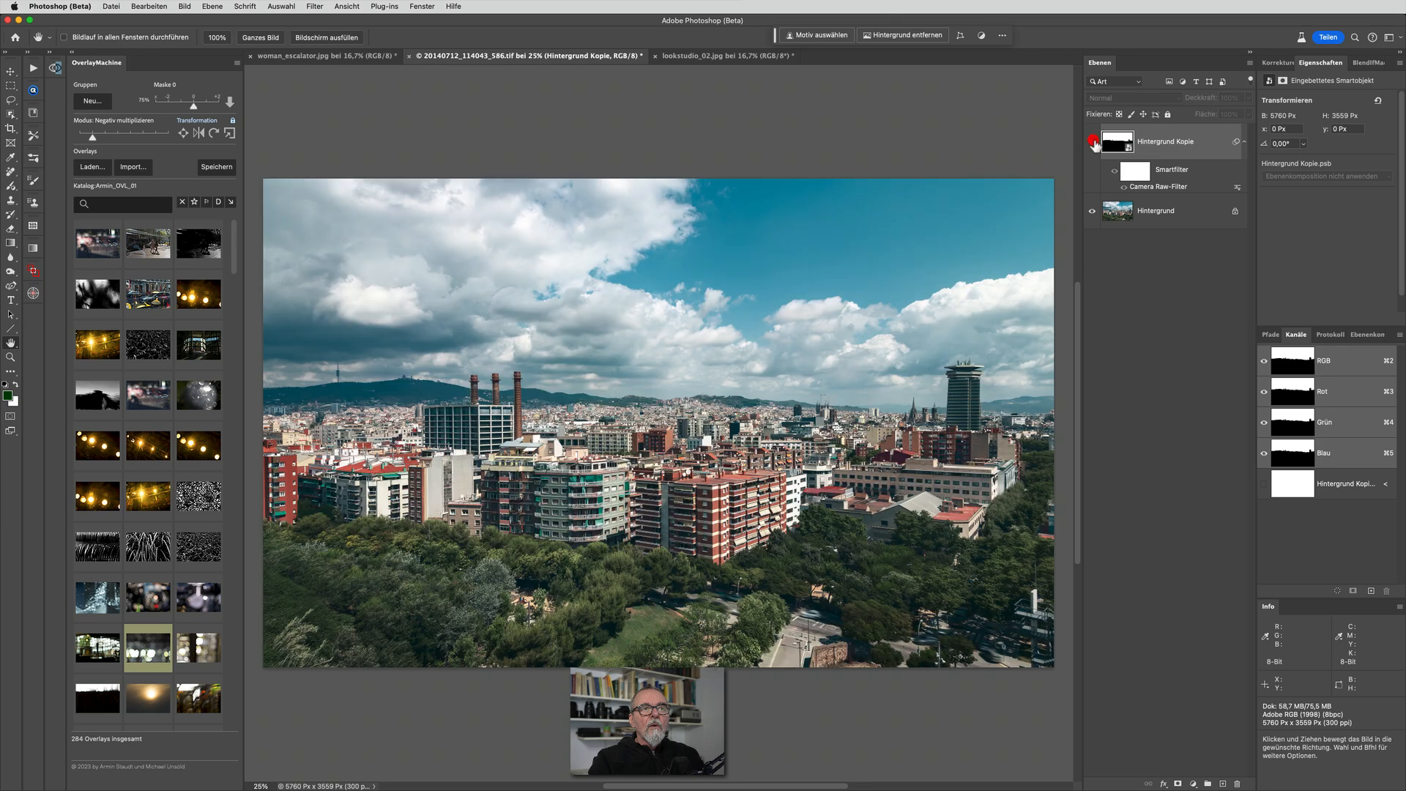
pyautogui.click(1092, 141)
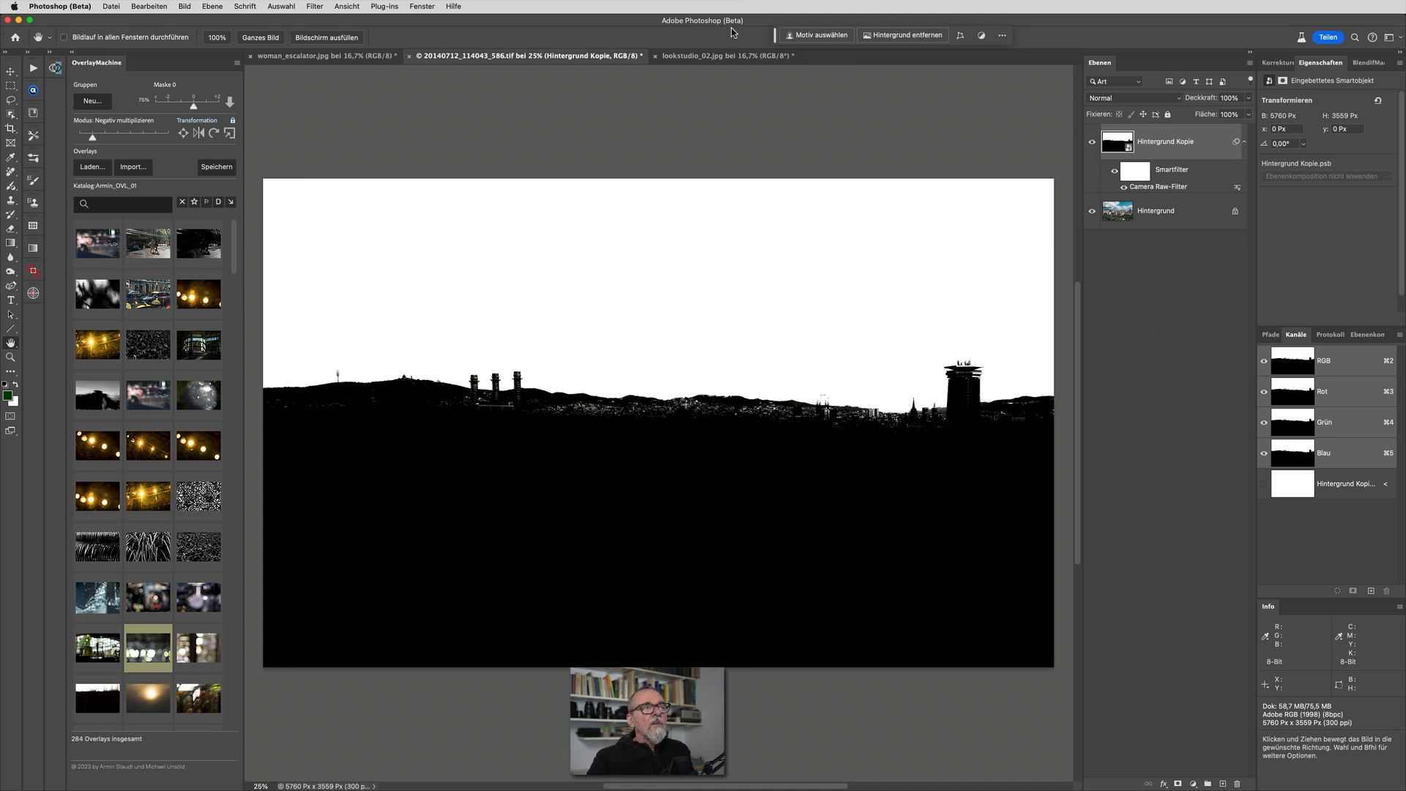
# In lookstudio_02.jpg, duplicate the Hintergrund layer and convert the copy to a smart object
pyautogui.click(684, 59)
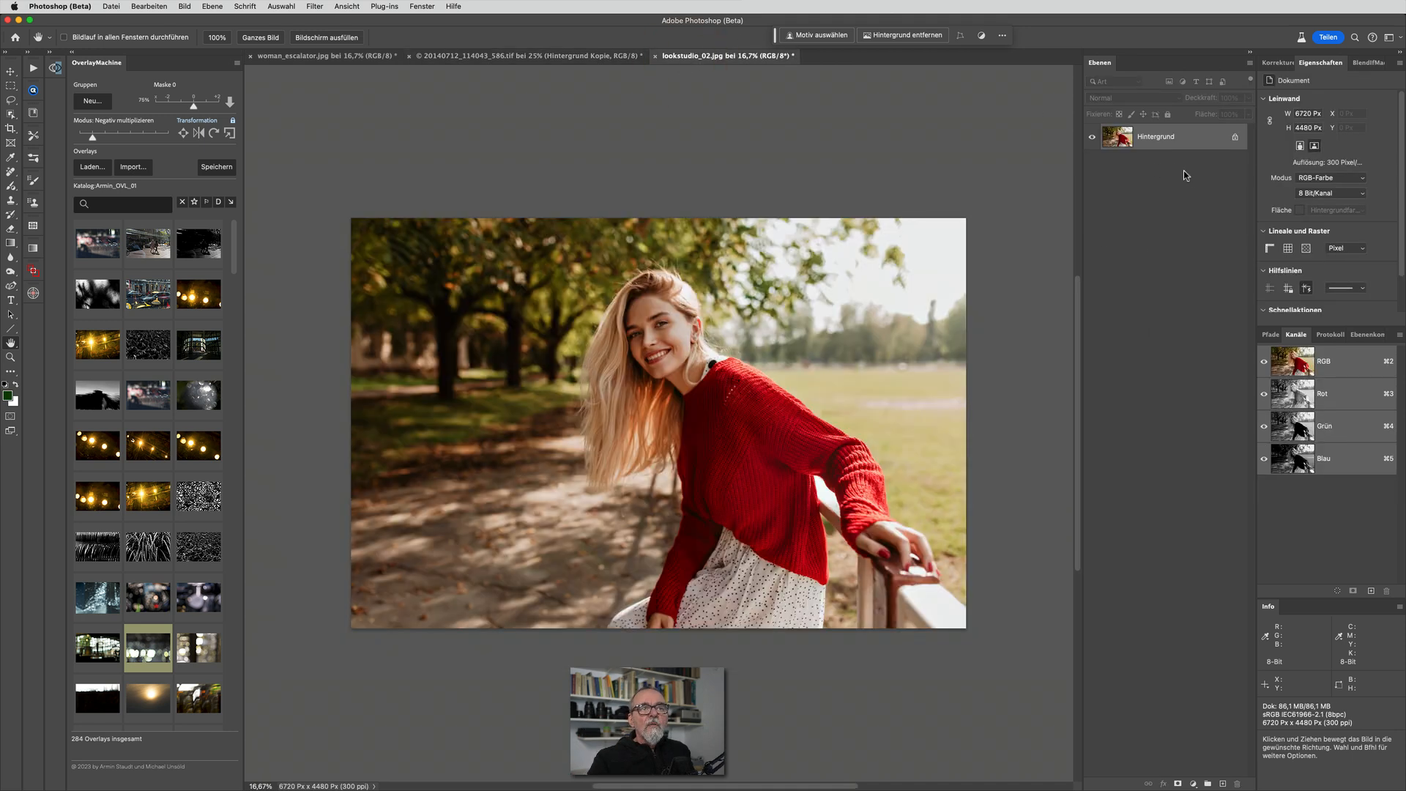
pyautogui.press('super+j')
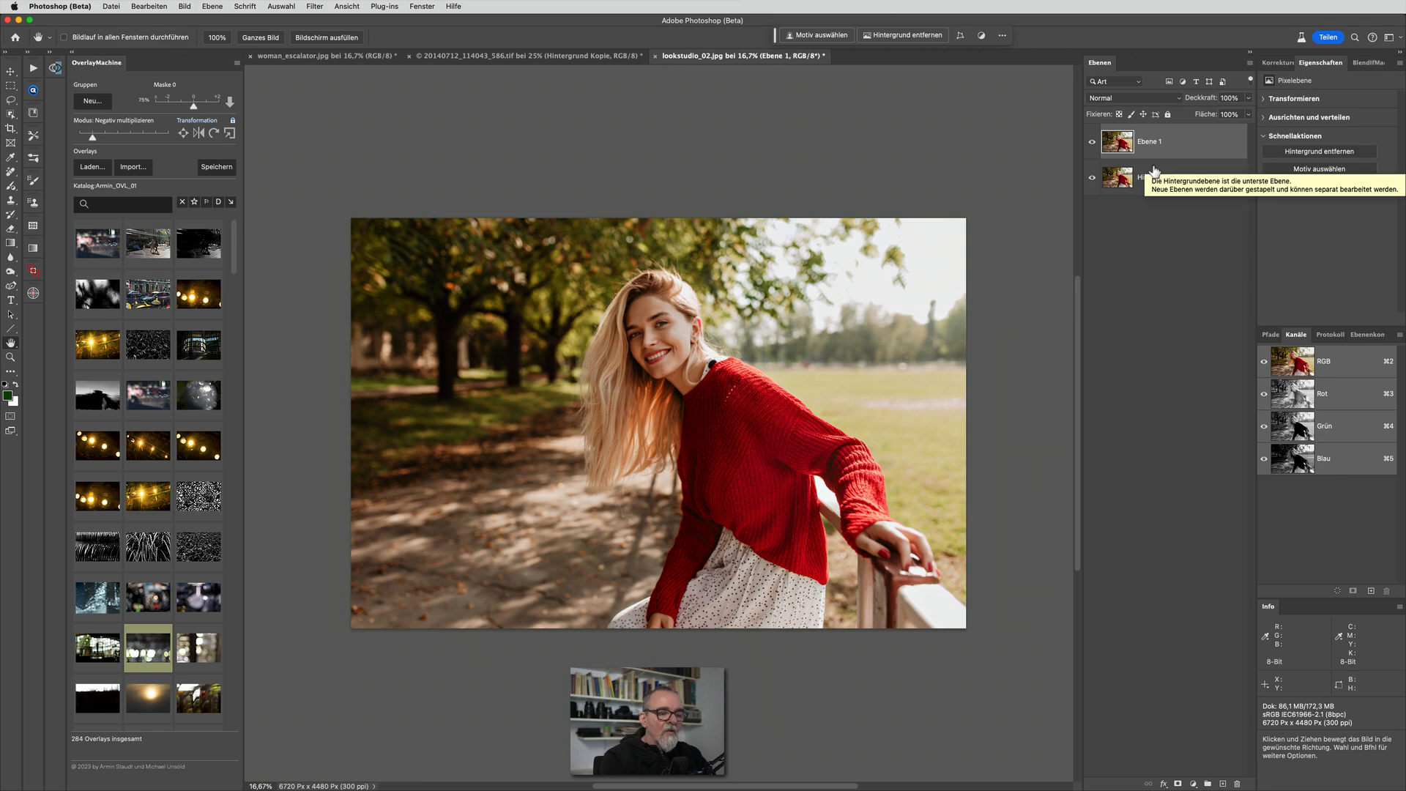
pyautogui.press('super+j')
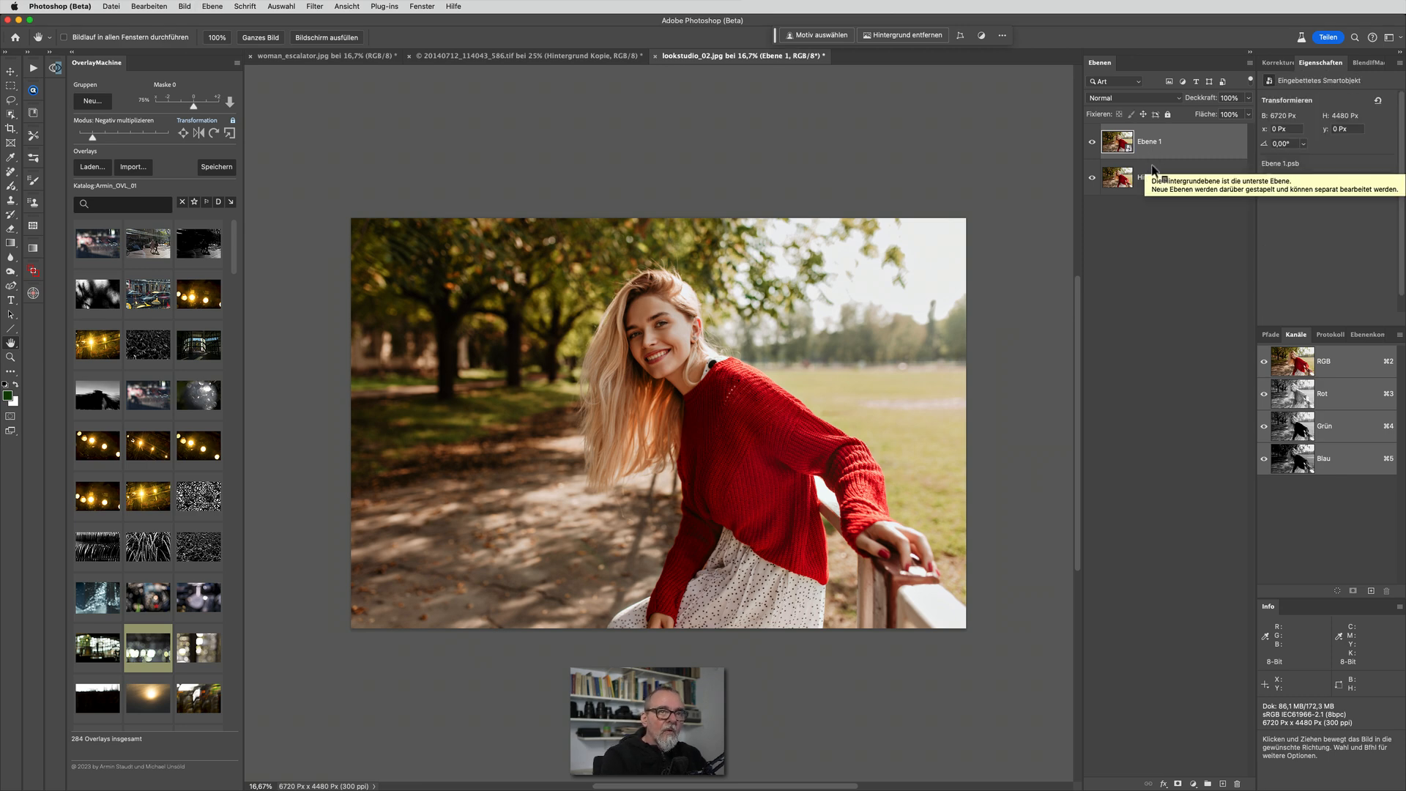
# In the Camera Raw filter, begin a new people mask for Person 1 in the portrait
pyautogui.press('shift+super+a')
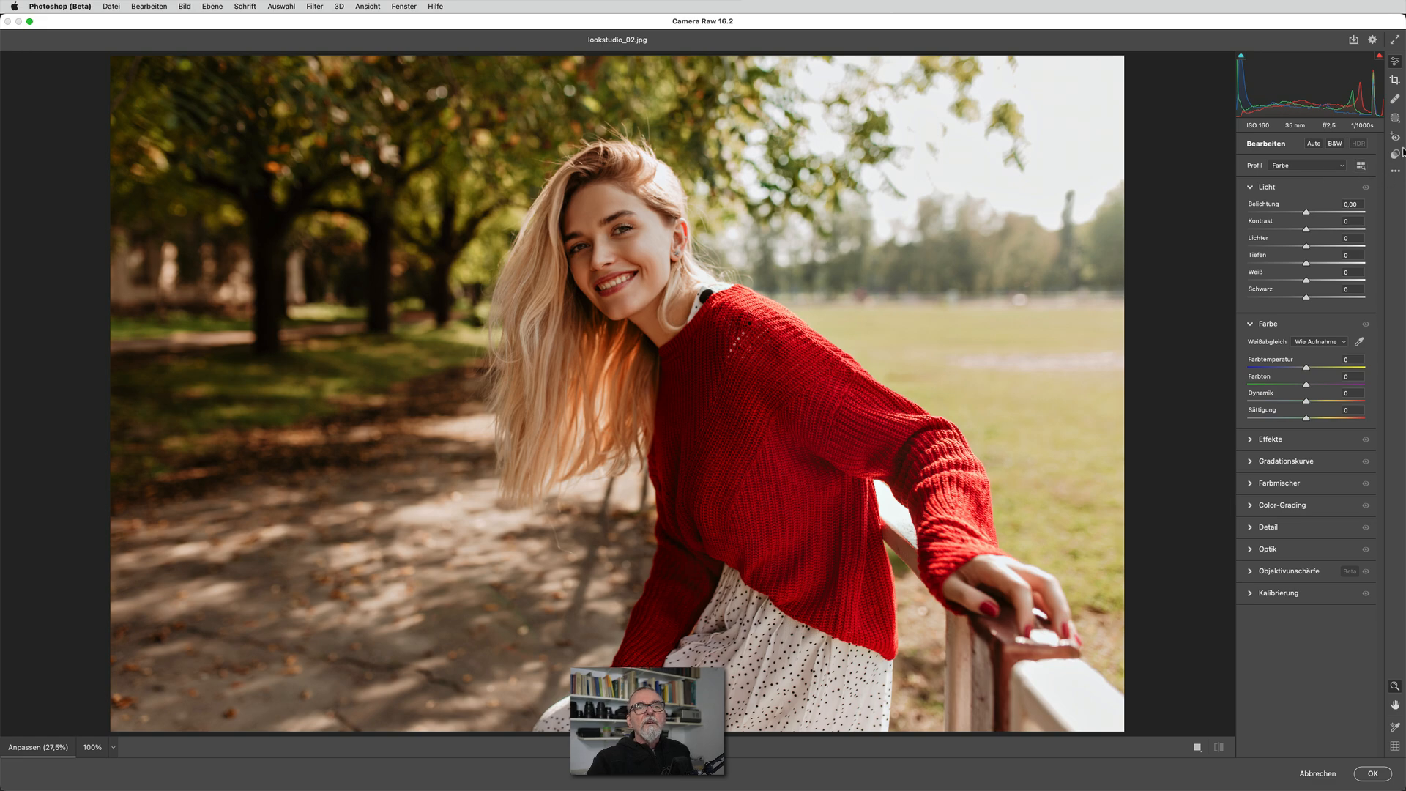
pyautogui.click(1396, 117)
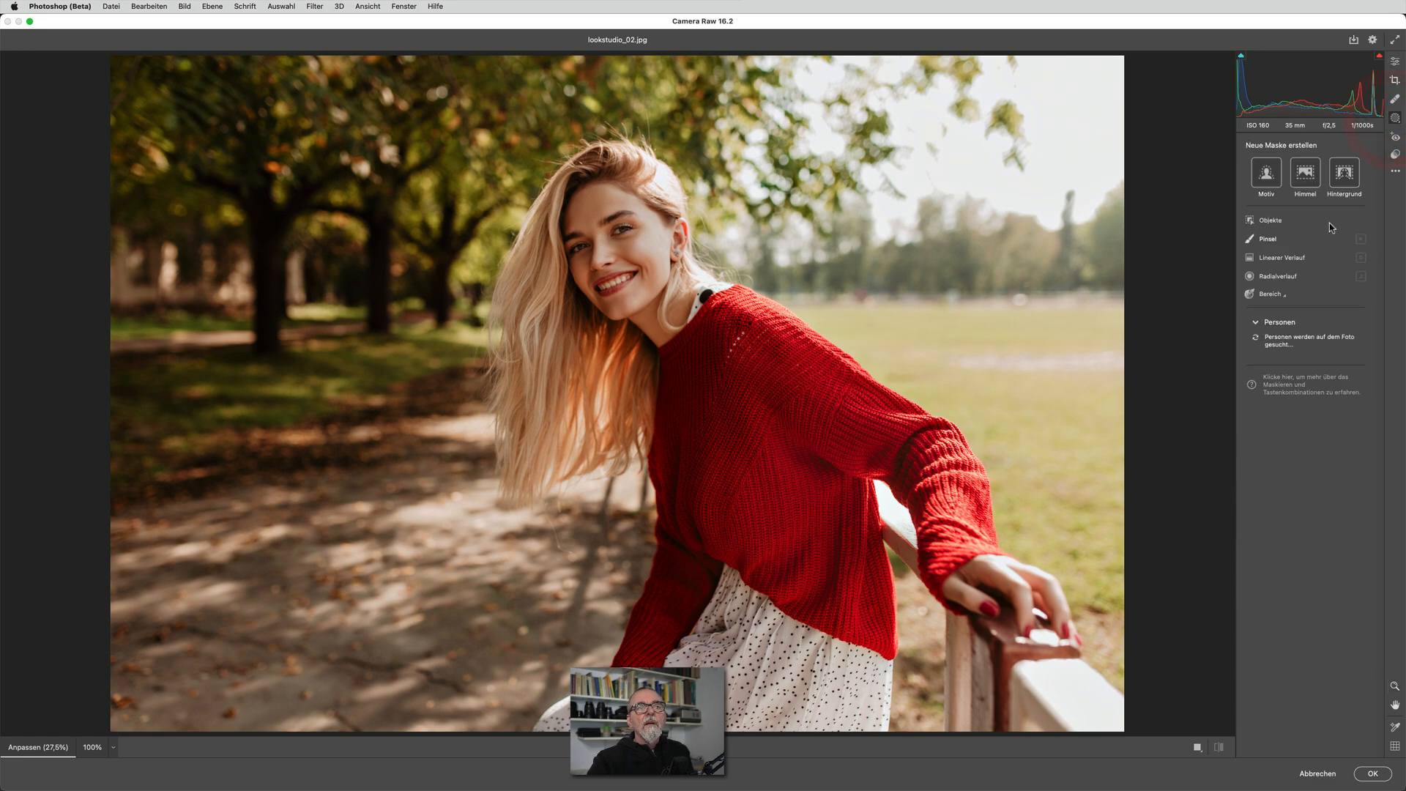
pyautogui.click(1256, 358)
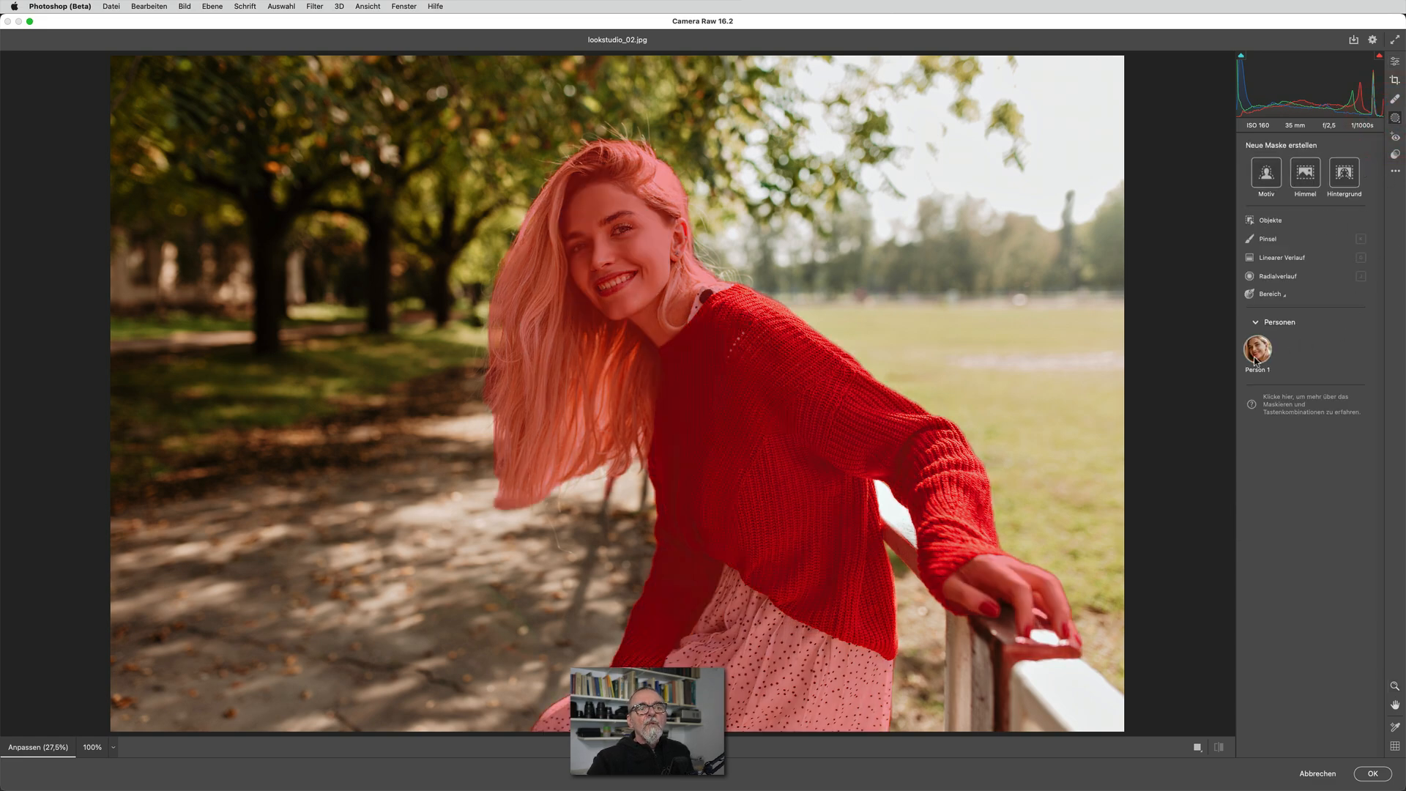